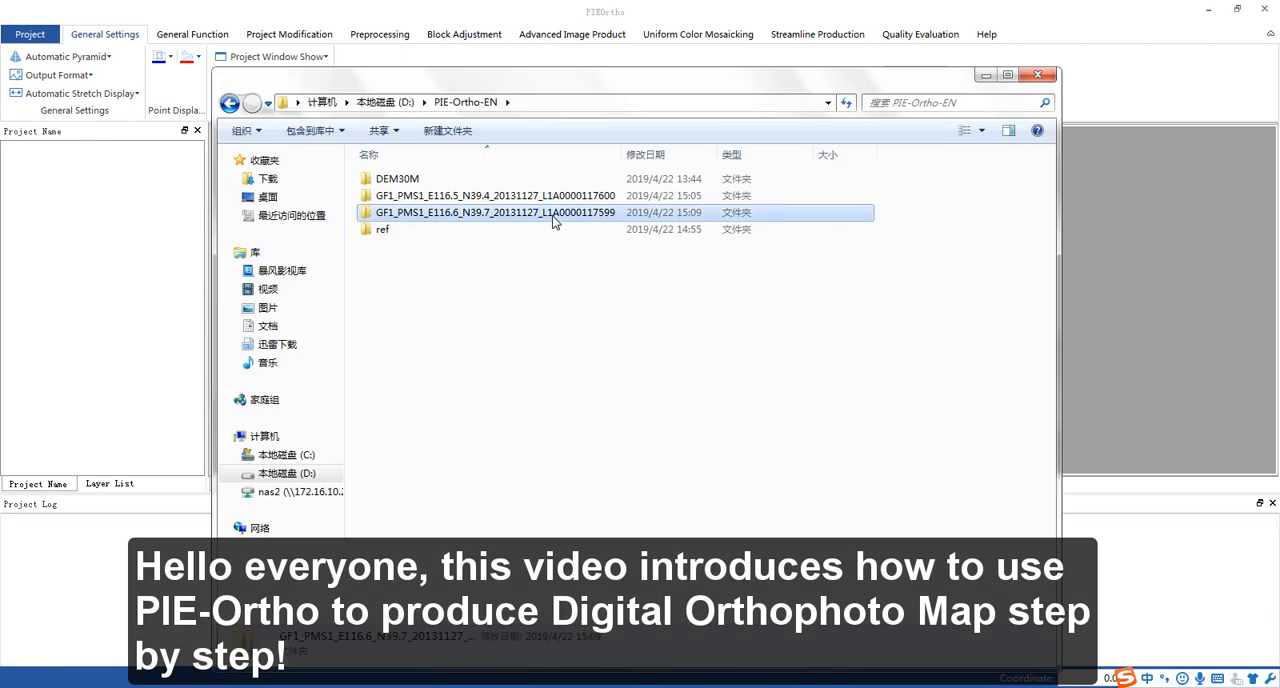
- Review the source data folders in PIE-Ortho-EN: the two GF1_PMS1 image folders, ref and DEM30M
left_click(553, 197)
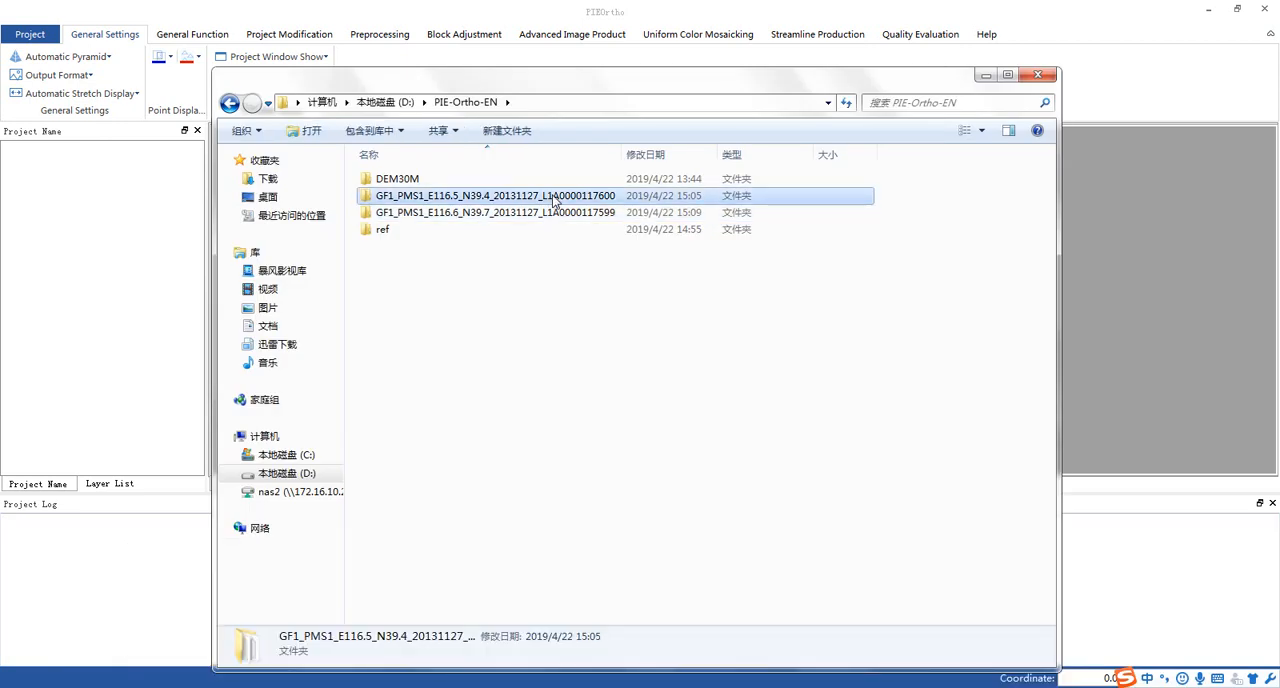
left_click(421, 230)
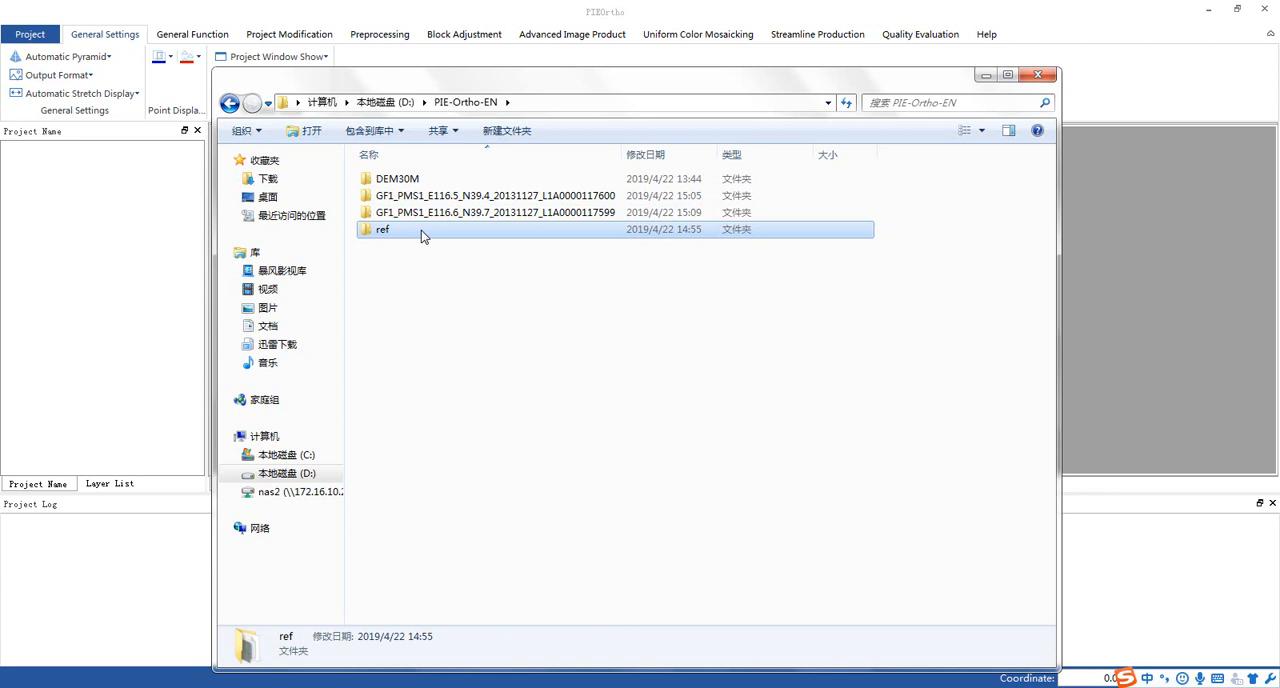
left_click(421, 180)
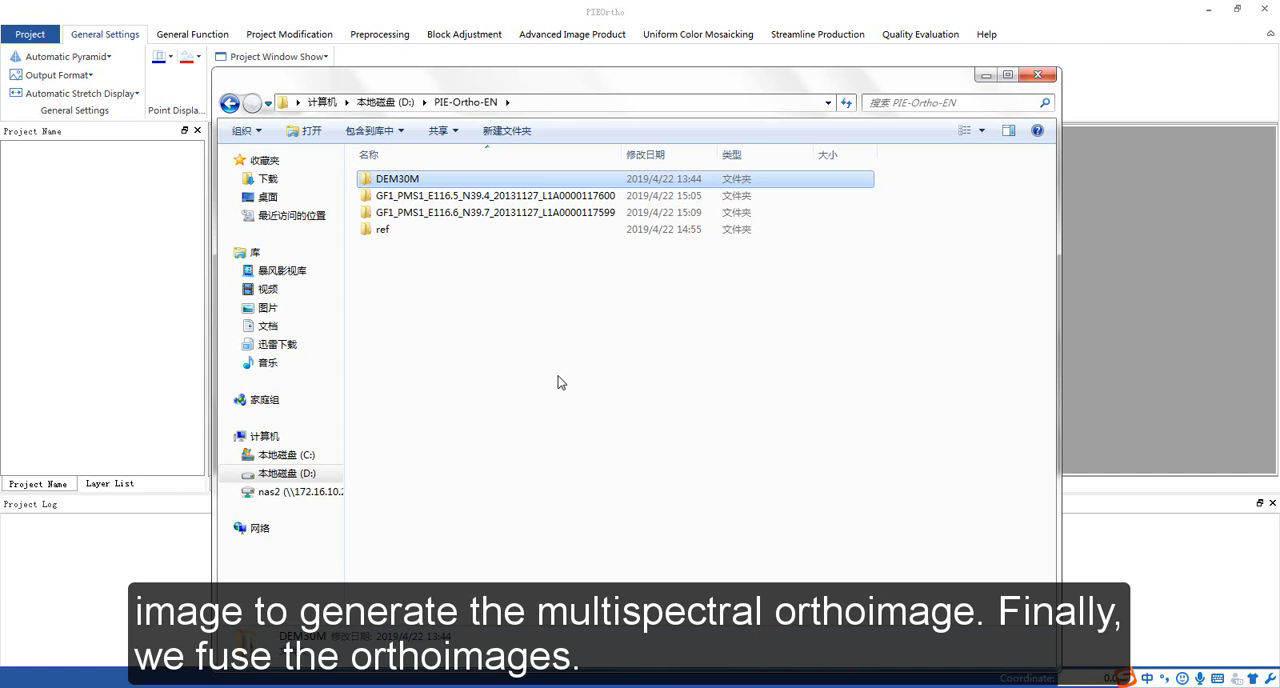
key("Escape")
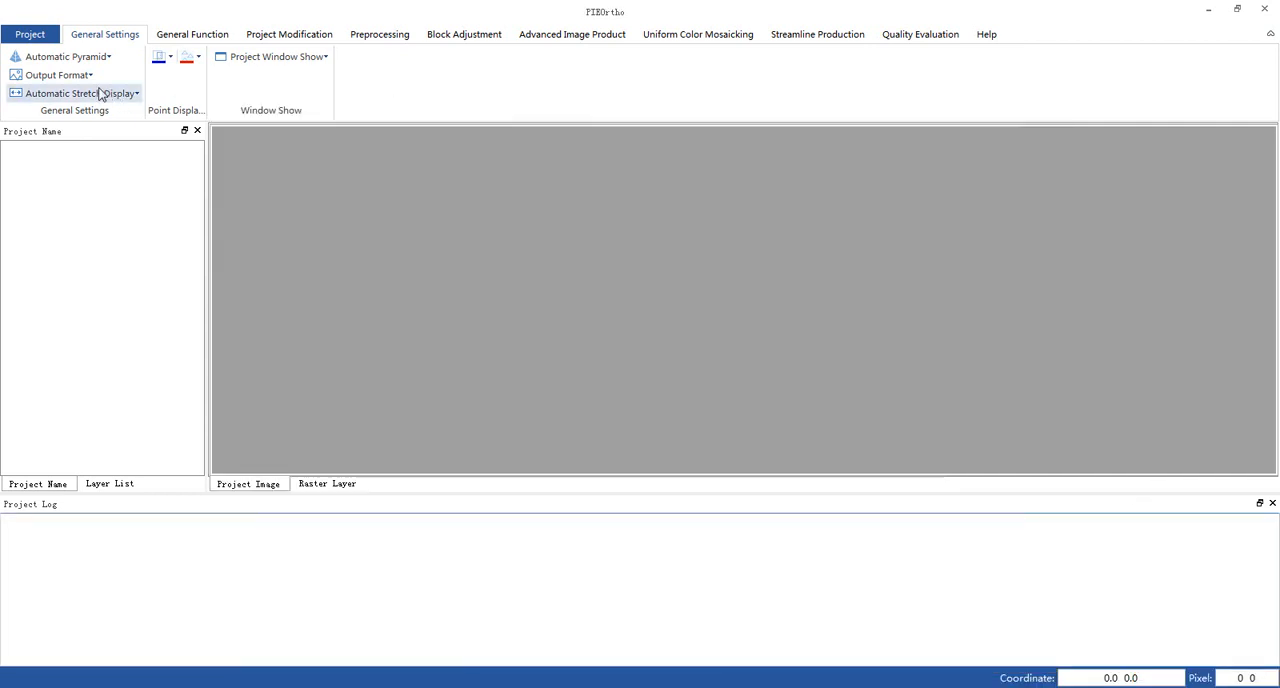
- Start a new project and name it "project"
left_click(30, 35)
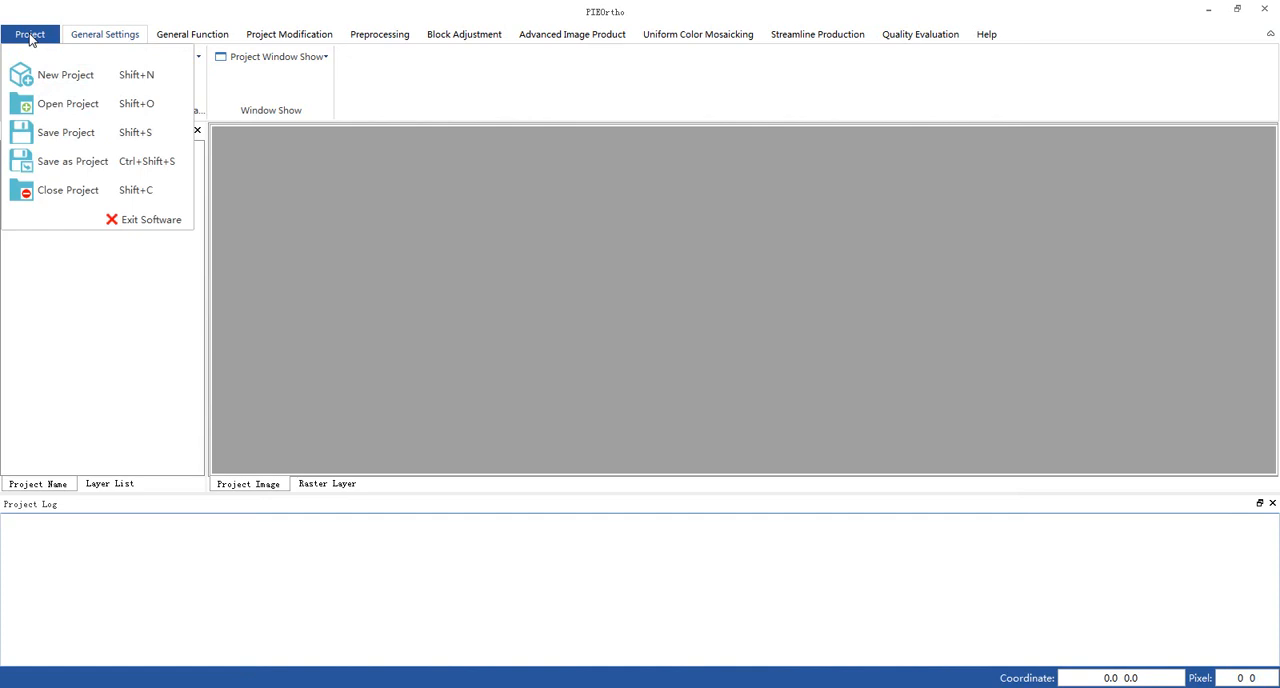
left_click(86, 86)
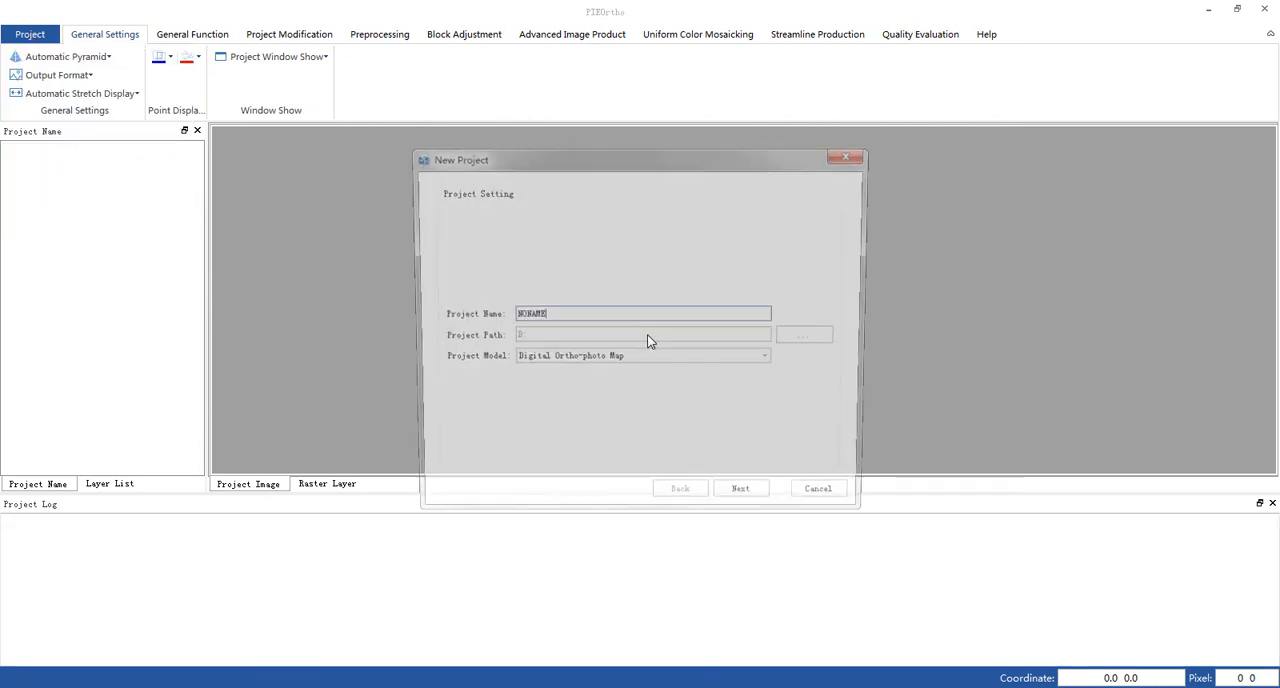
left_click_drag(590, 316, 496, 313)
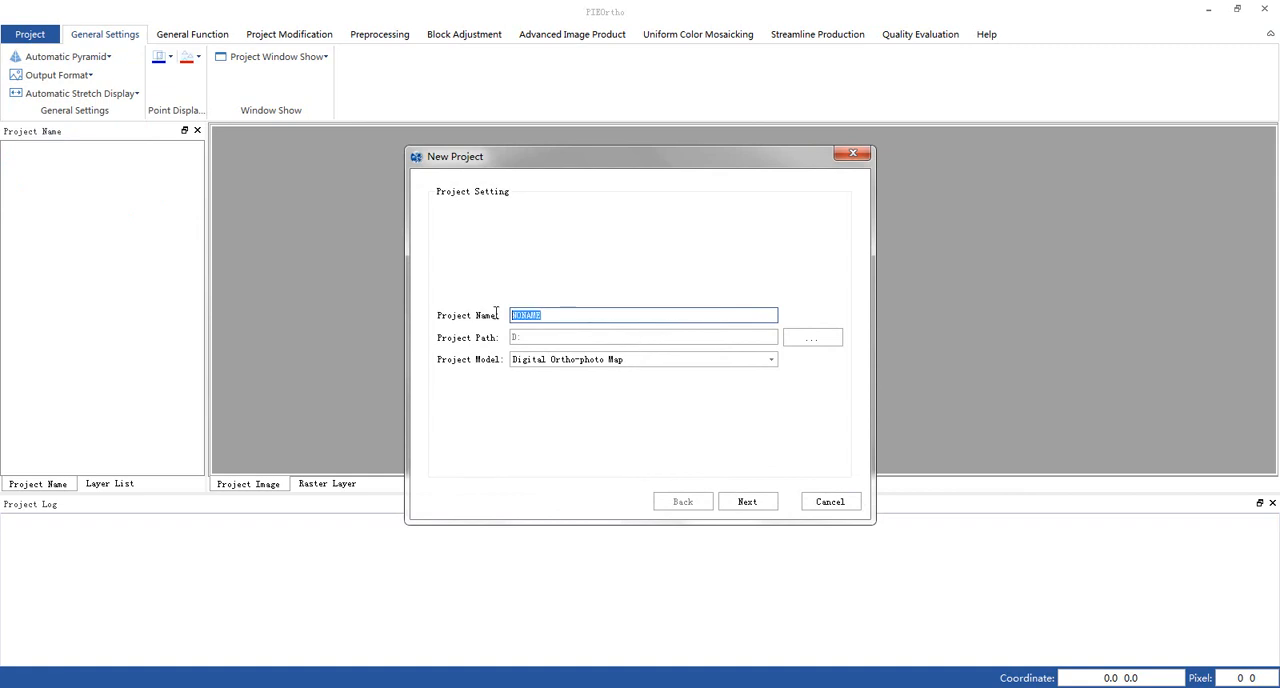
type("project")
- Set the project path to the PIE-Ortho-EN folder on drive D
left_click(800, 344)
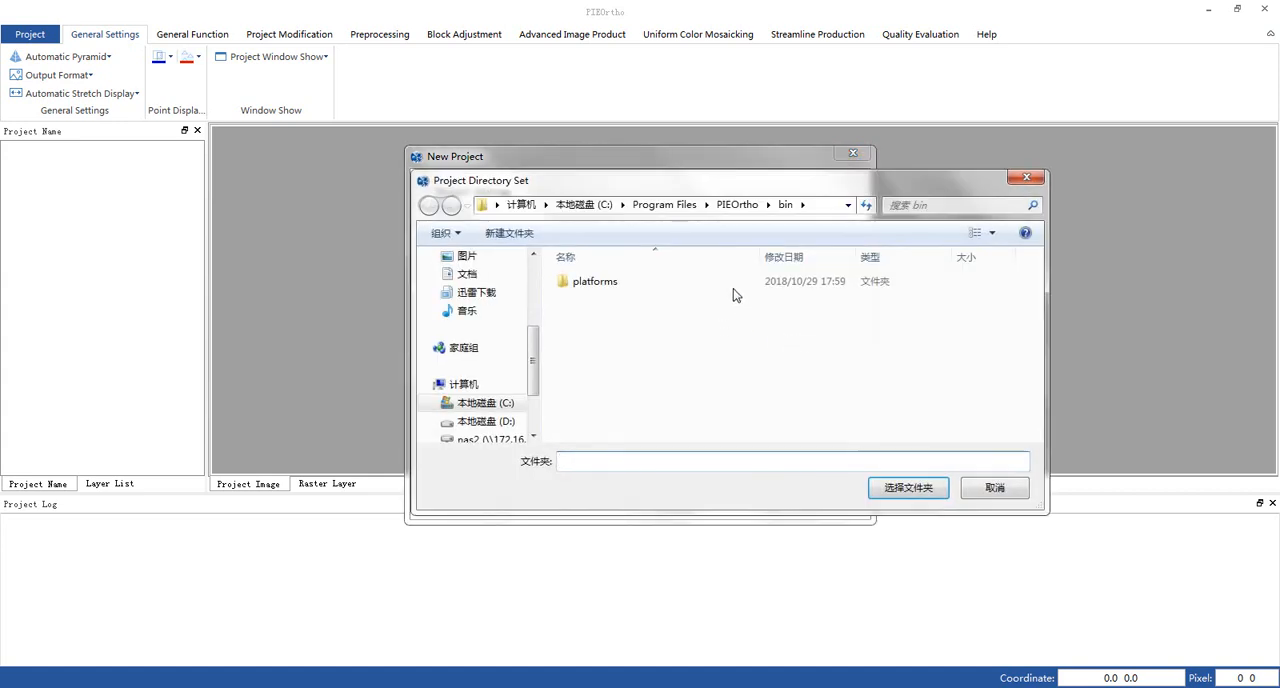
left_click(521, 204)
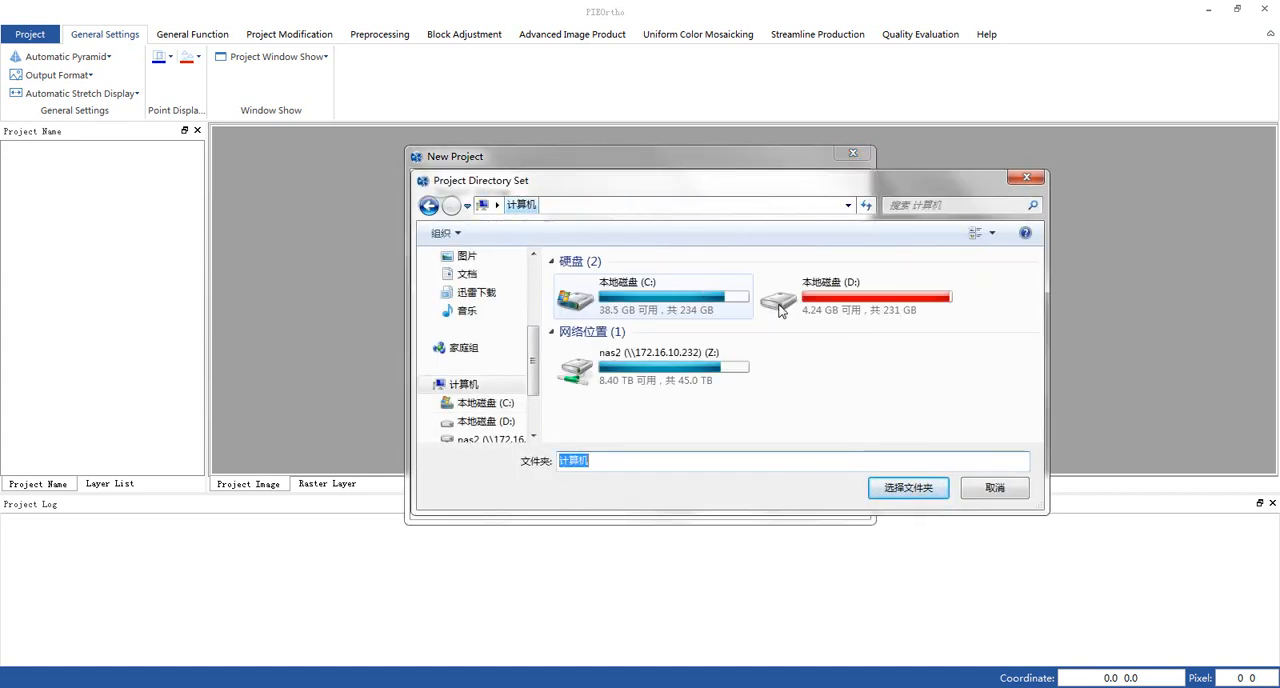
double_click(780, 305)
scroll(651, 400, "down", 3)
left_click(637, 369)
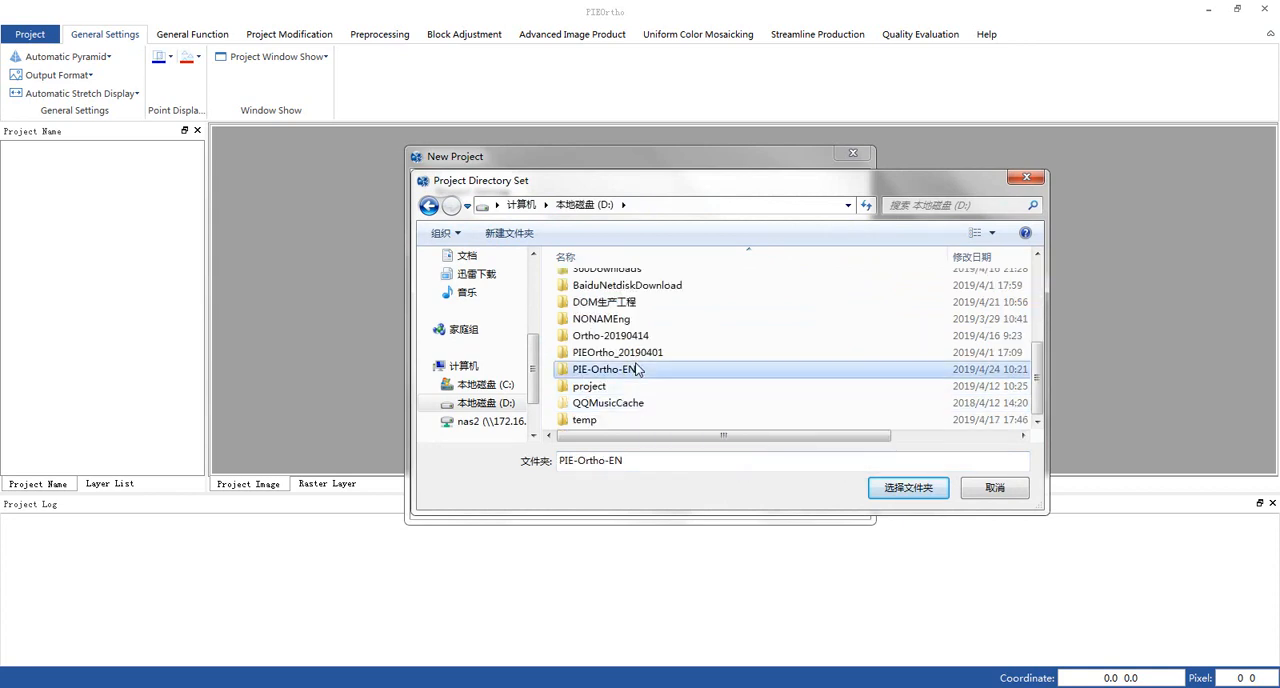
double_click(637, 369)
left_click(910, 488)
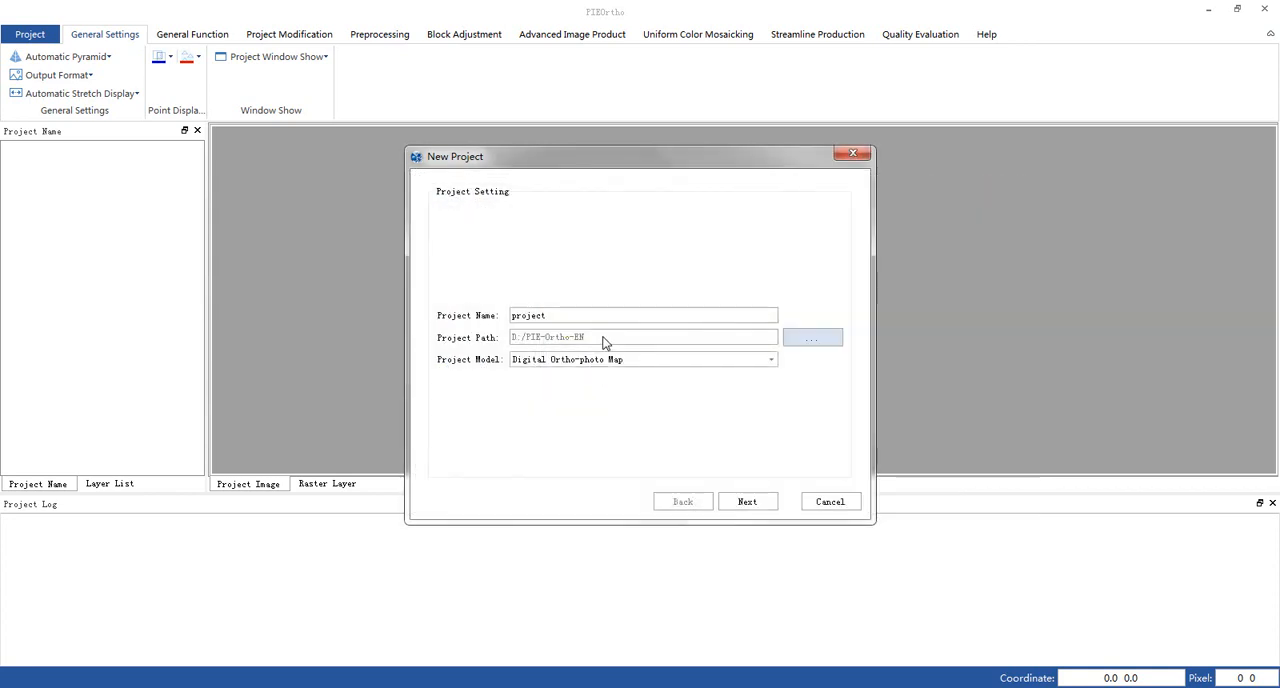
- Choose Digital Ortho-photo Map as the project model and continue to the image import page
left_click(596, 361)
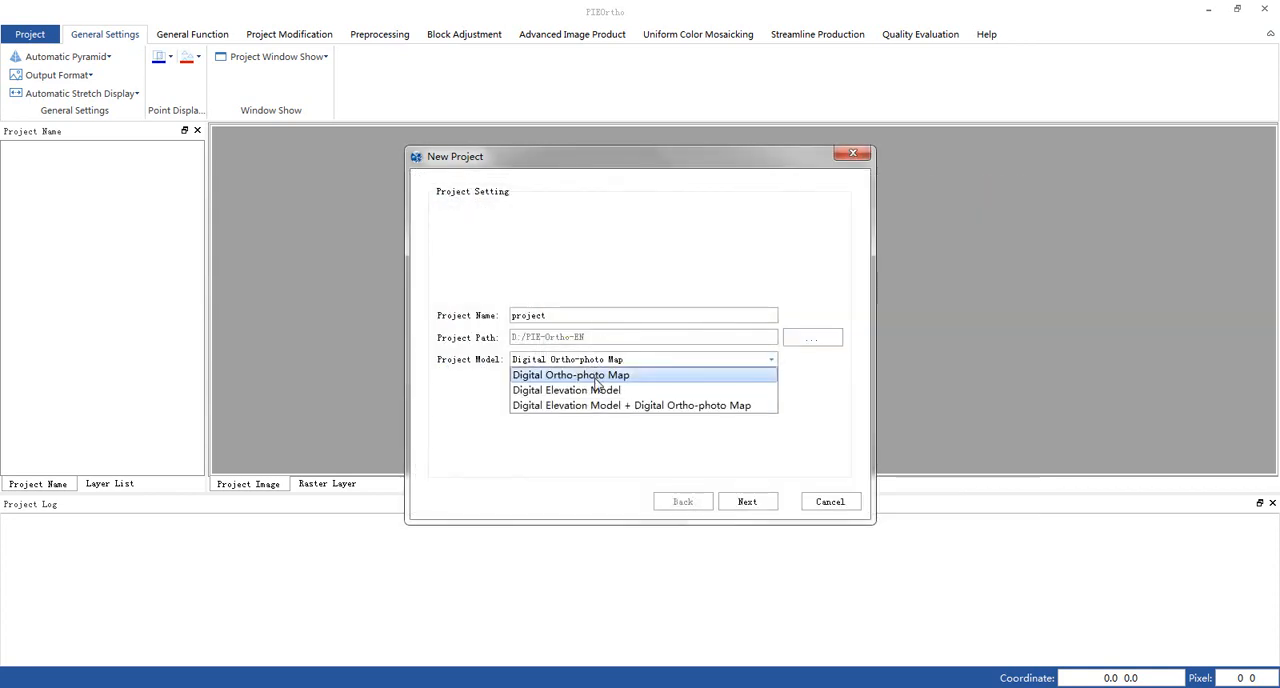
left_click(595, 379)
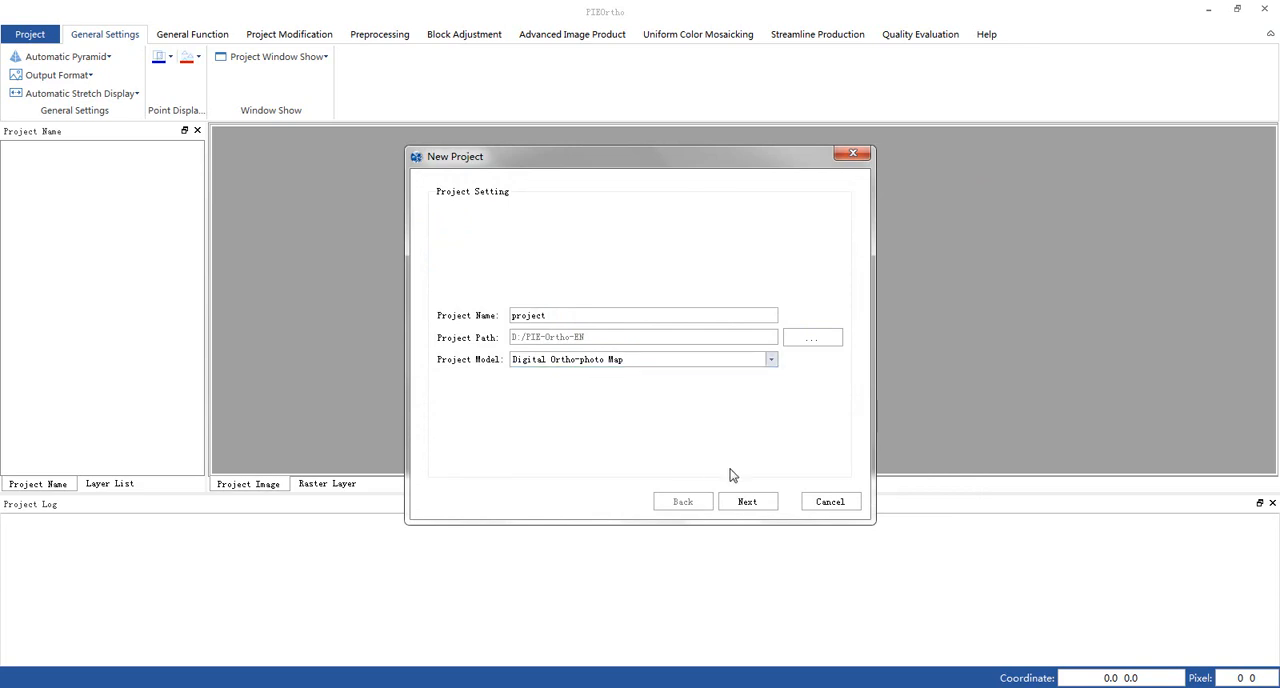
left_click(748, 505)
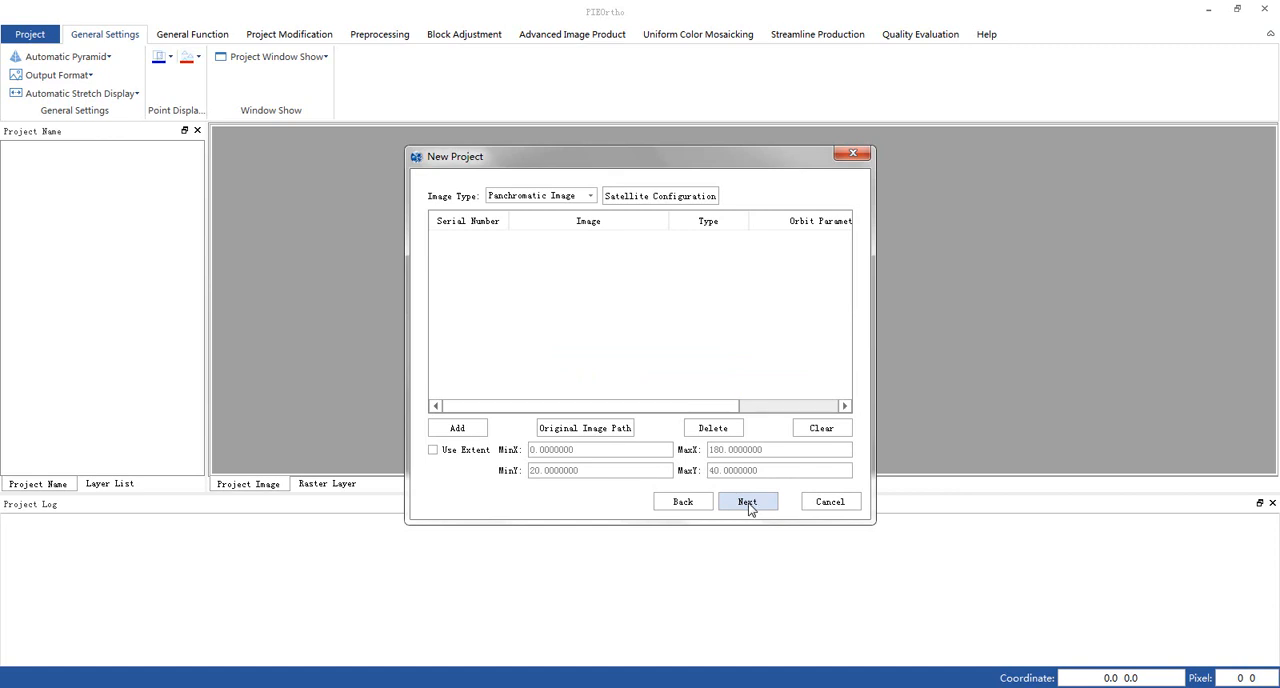
- Add the PAN1 TIFF files from the two GF1_PMS1 folders to the project as panchromatic images
left_click(540, 196)
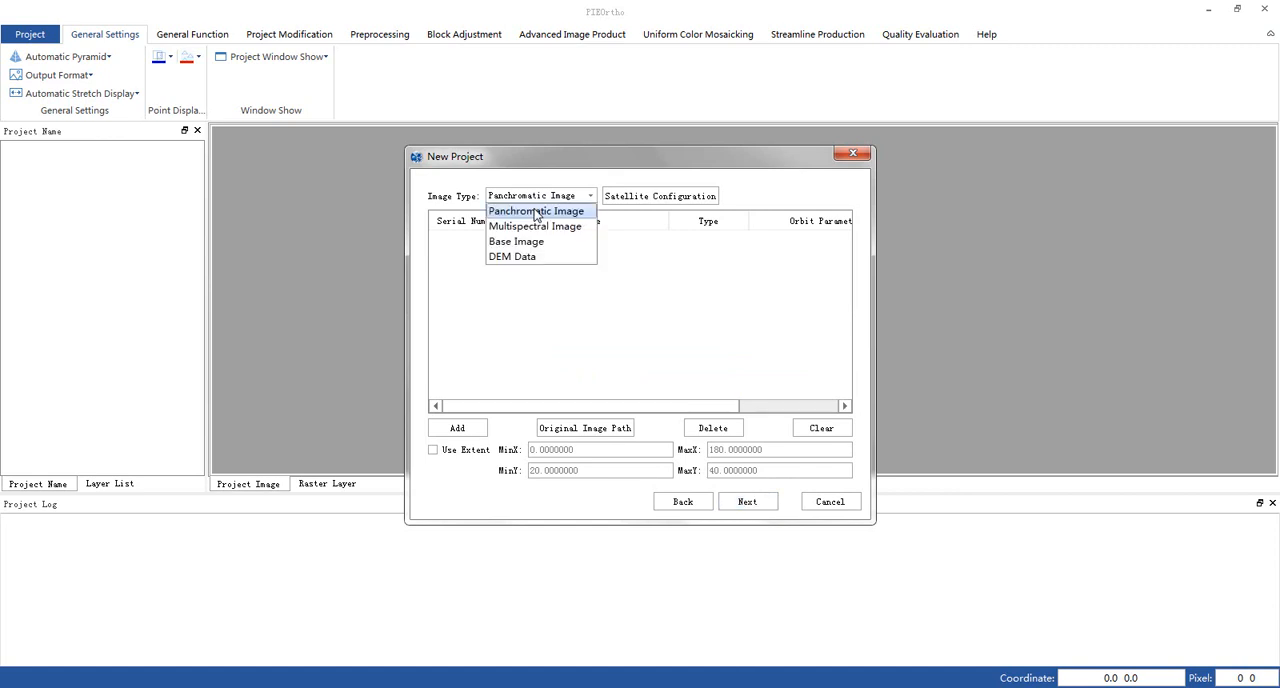
left_click(536, 213)
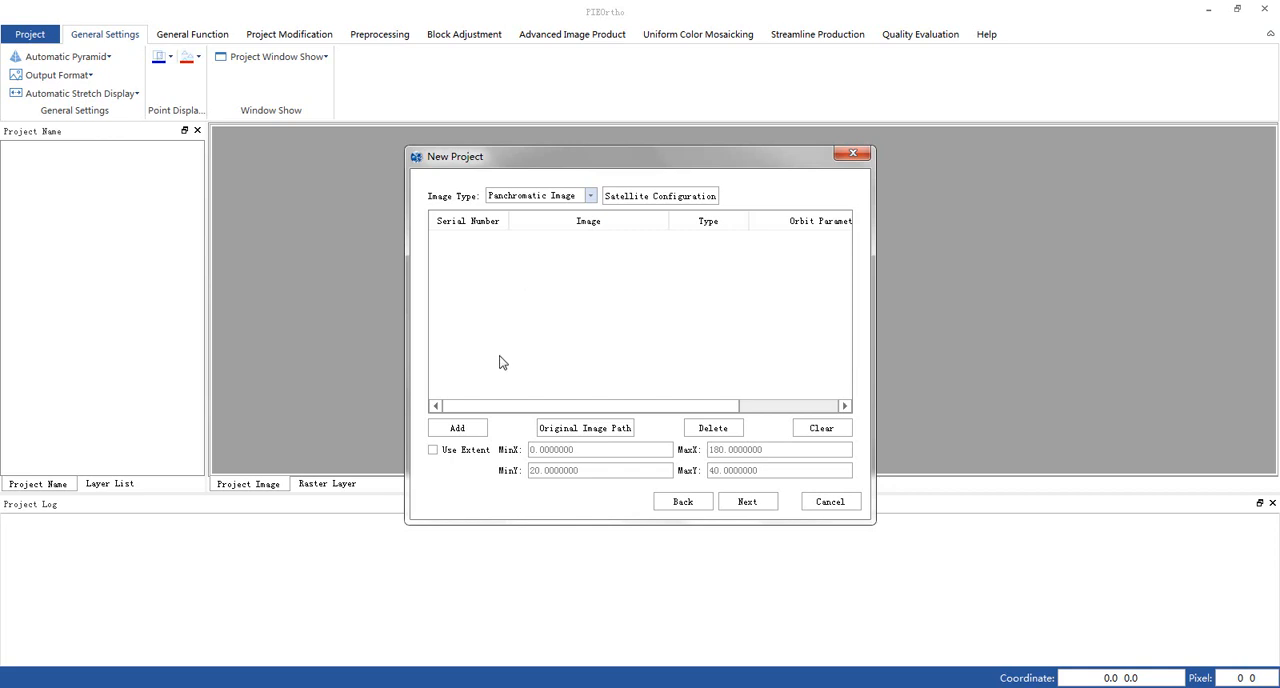
left_click(462, 433)
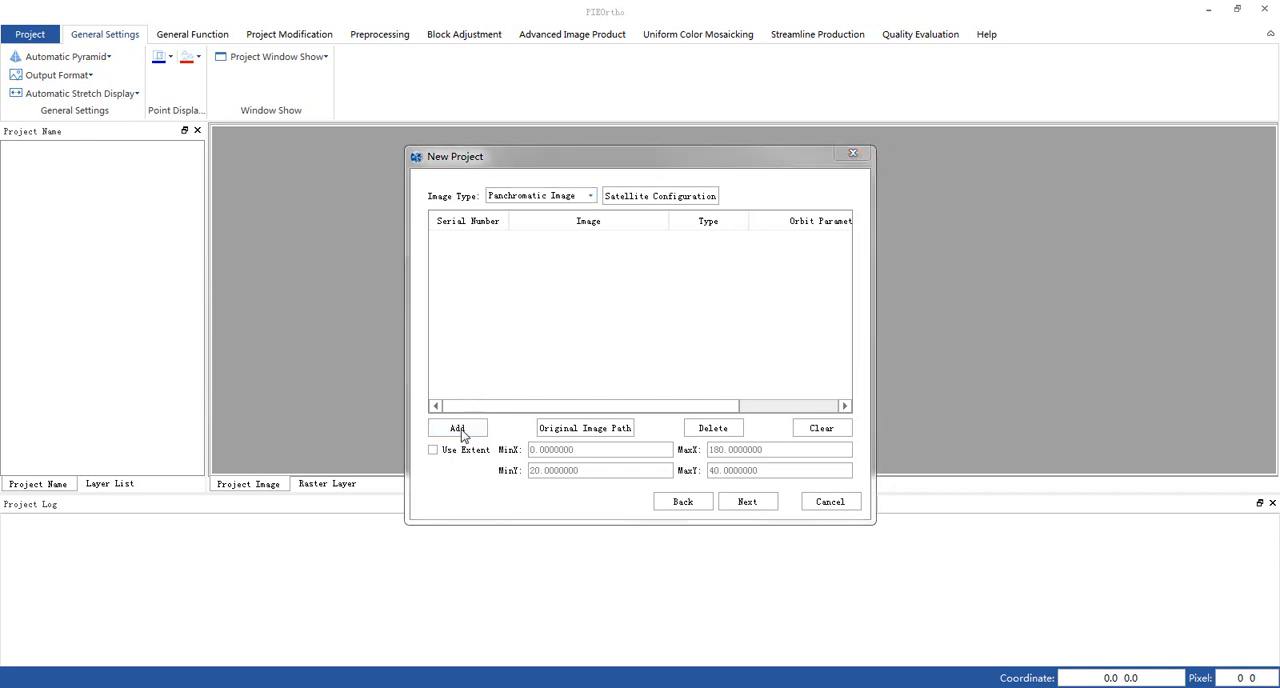
double_click(741, 316)
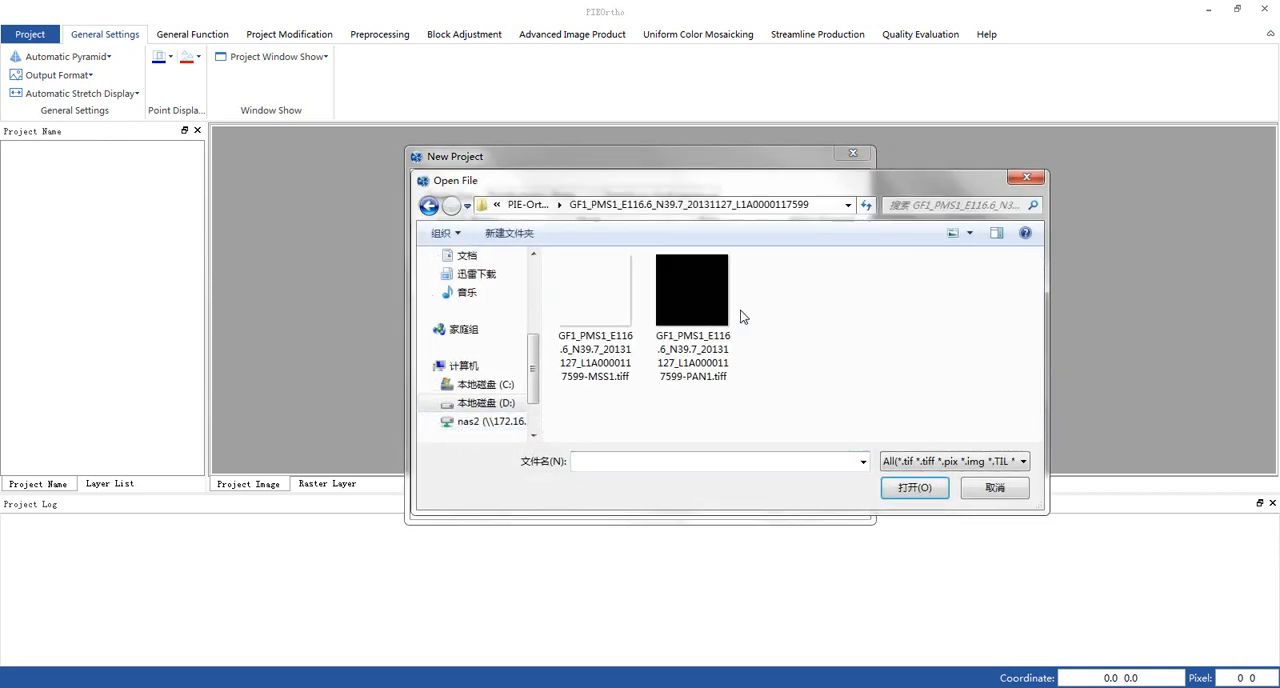
double_click(707, 301)
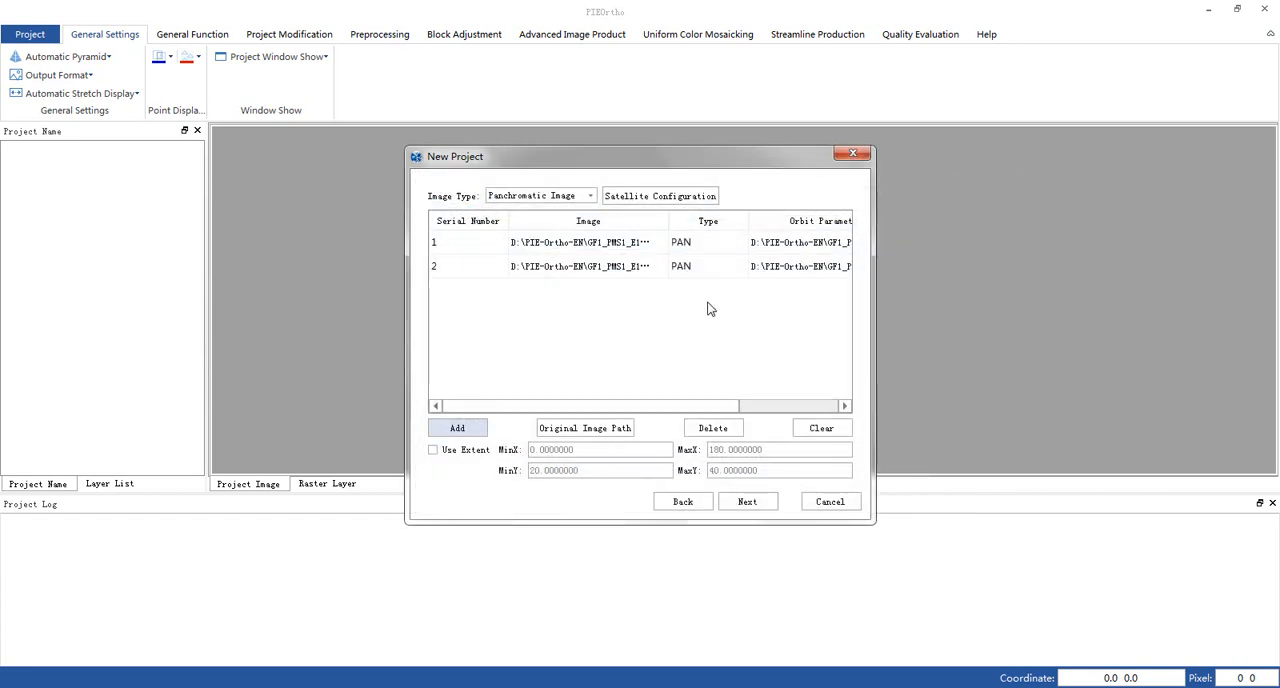
- Add REF.tif from the ref folder to the project as the base image
left_click(524, 197)
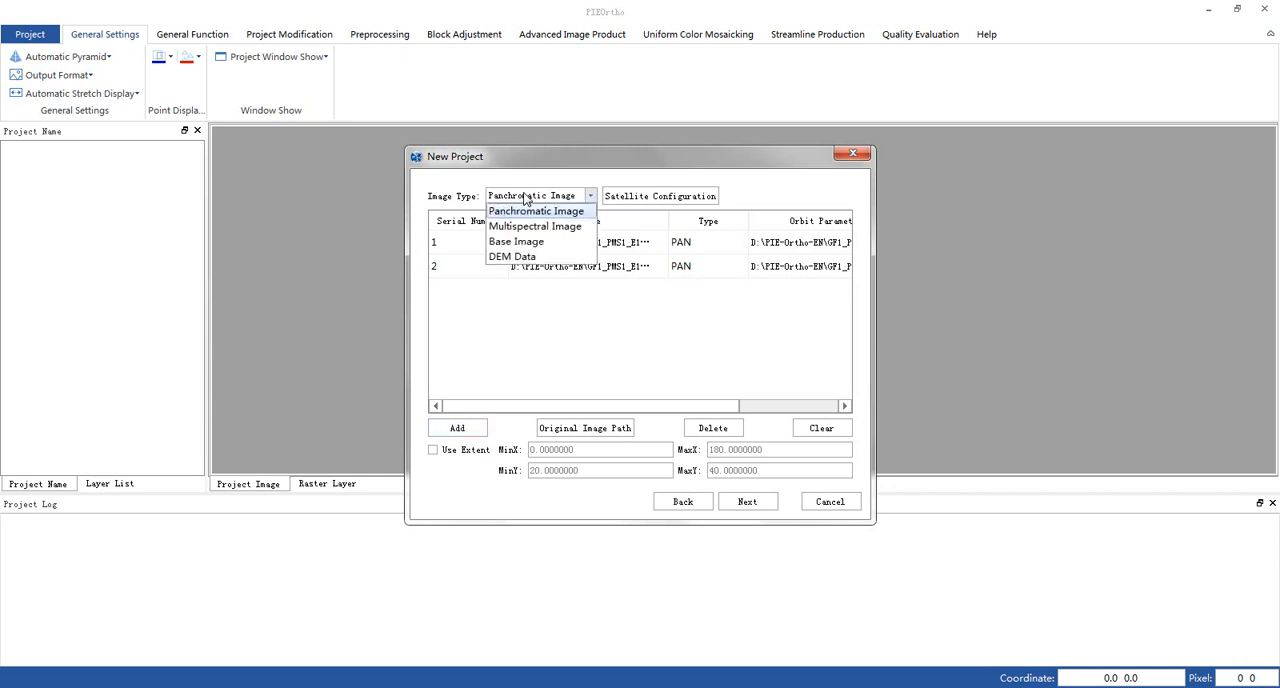
left_click(532, 243)
left_click(460, 428)
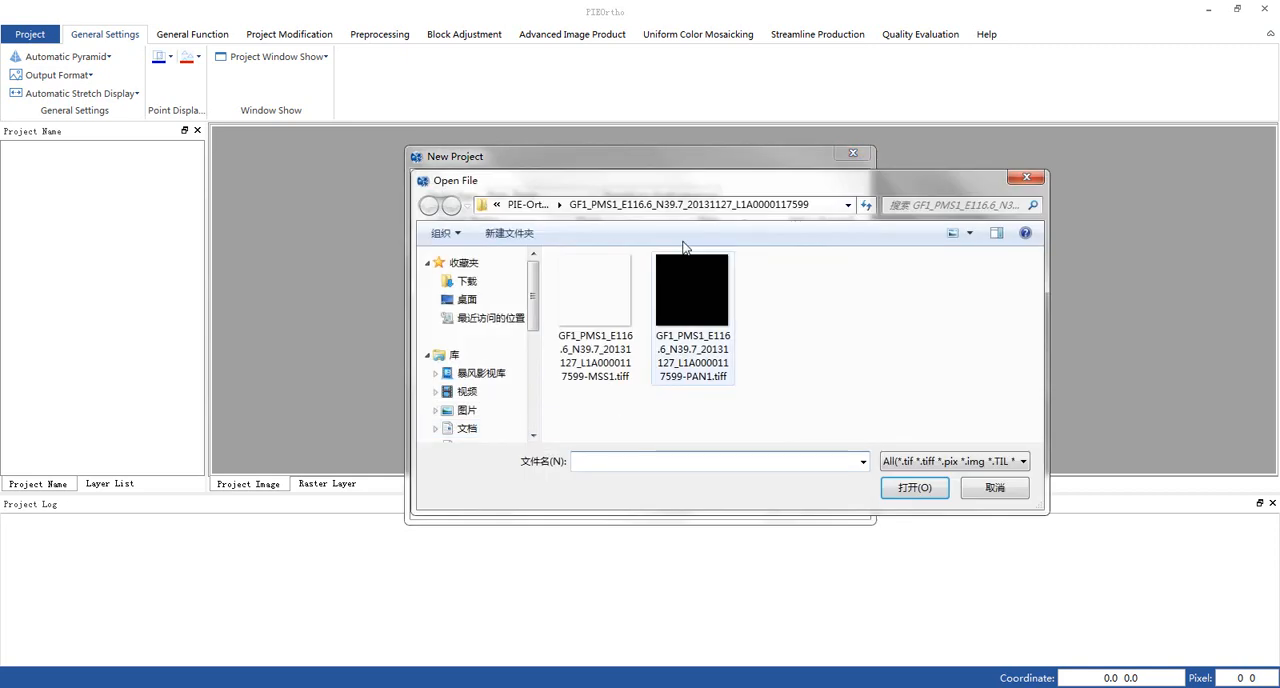
left_click(527, 204)
double_click(620, 340)
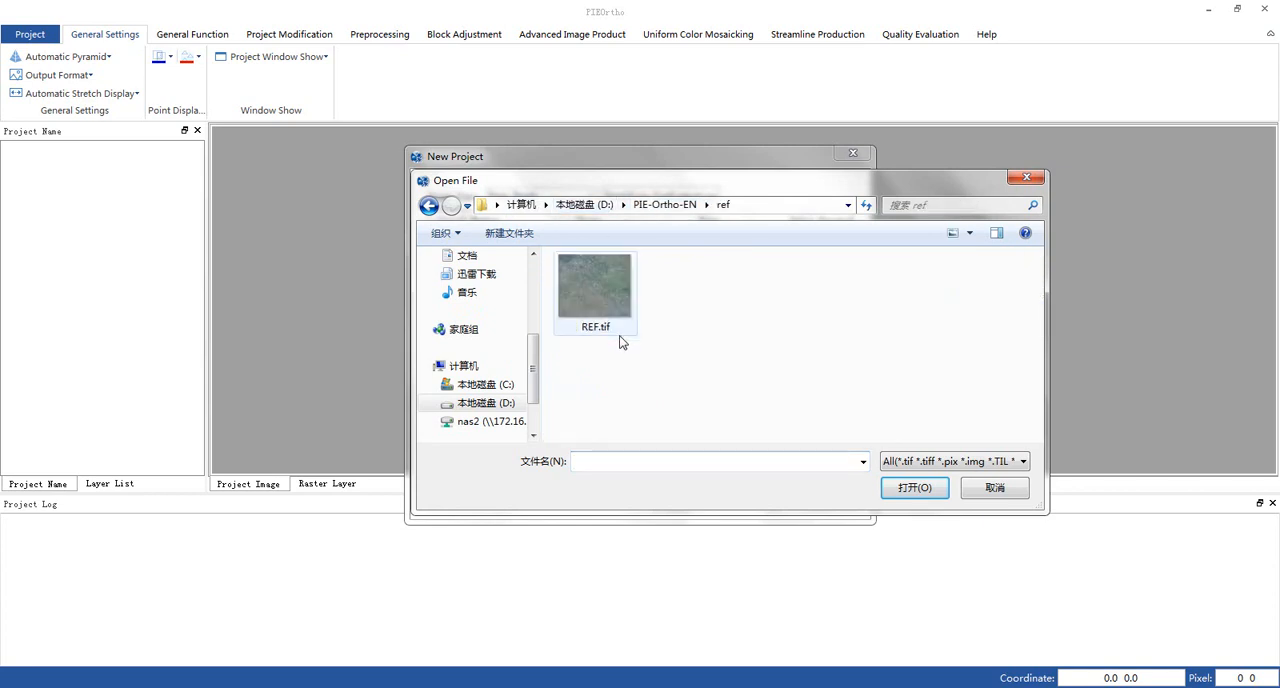
double_click(608, 302)
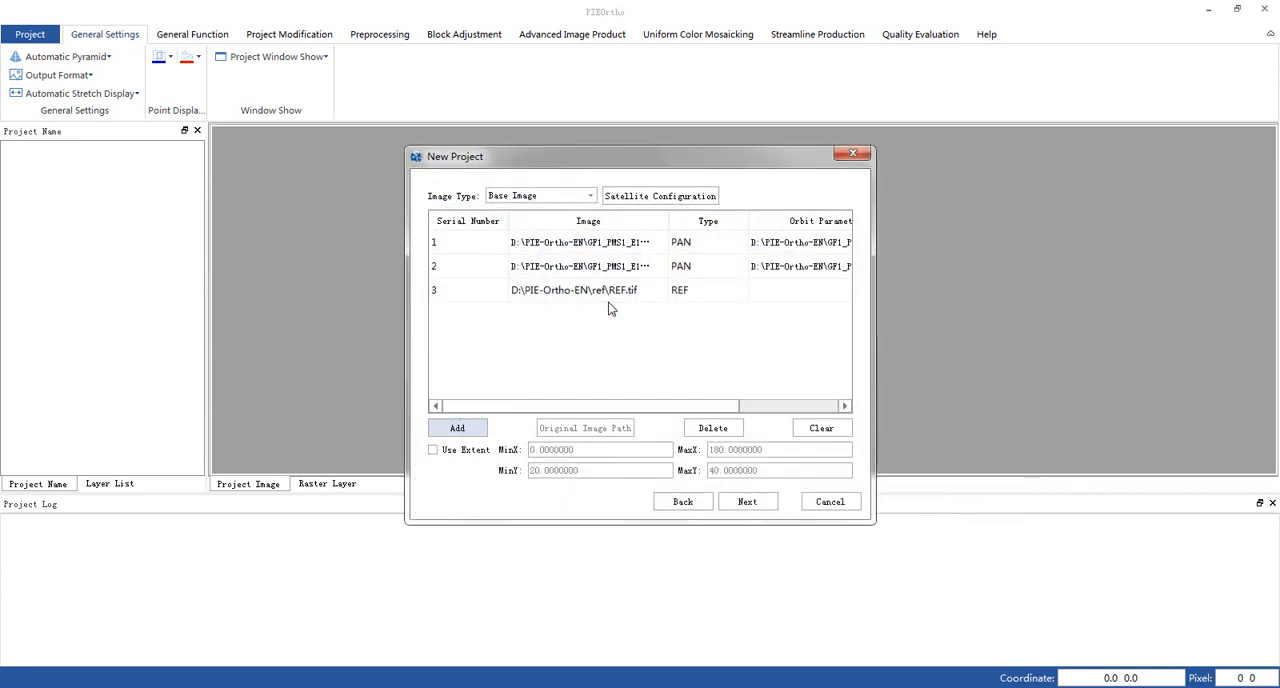
- Add DEM.img from the DEM30M folder to the project as DEM data
left_click(525, 197)
left_click(524, 257)
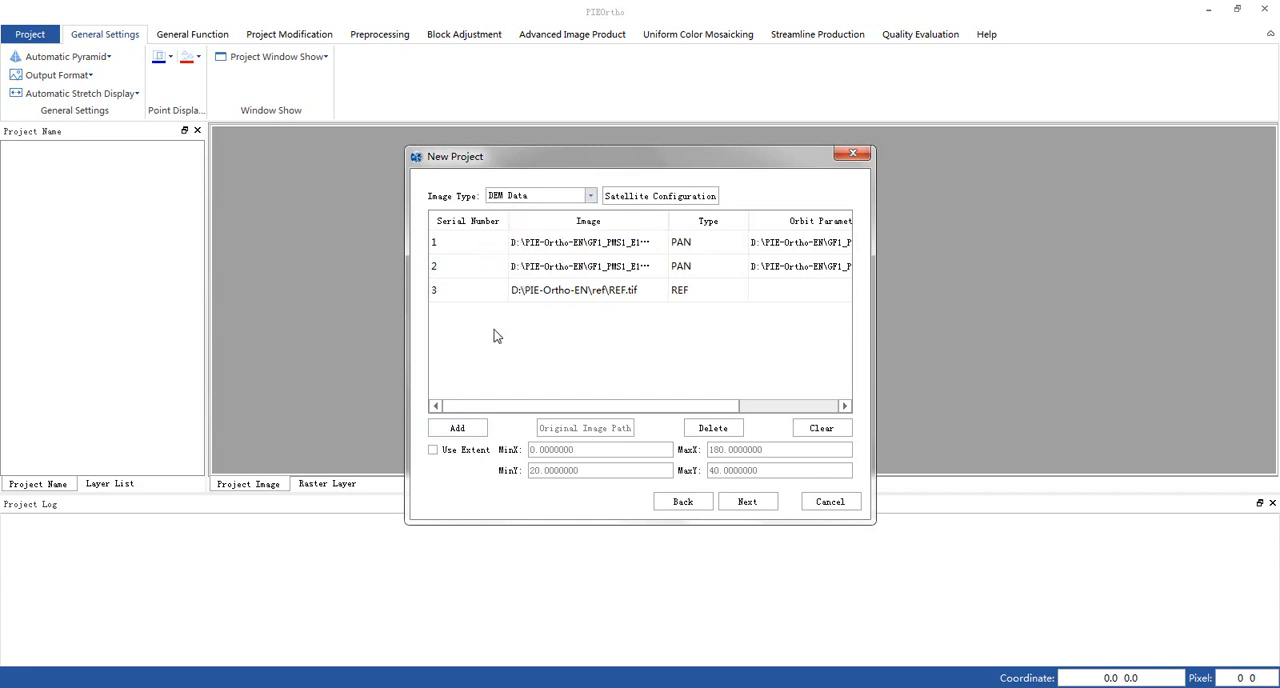
left_click(462, 430)
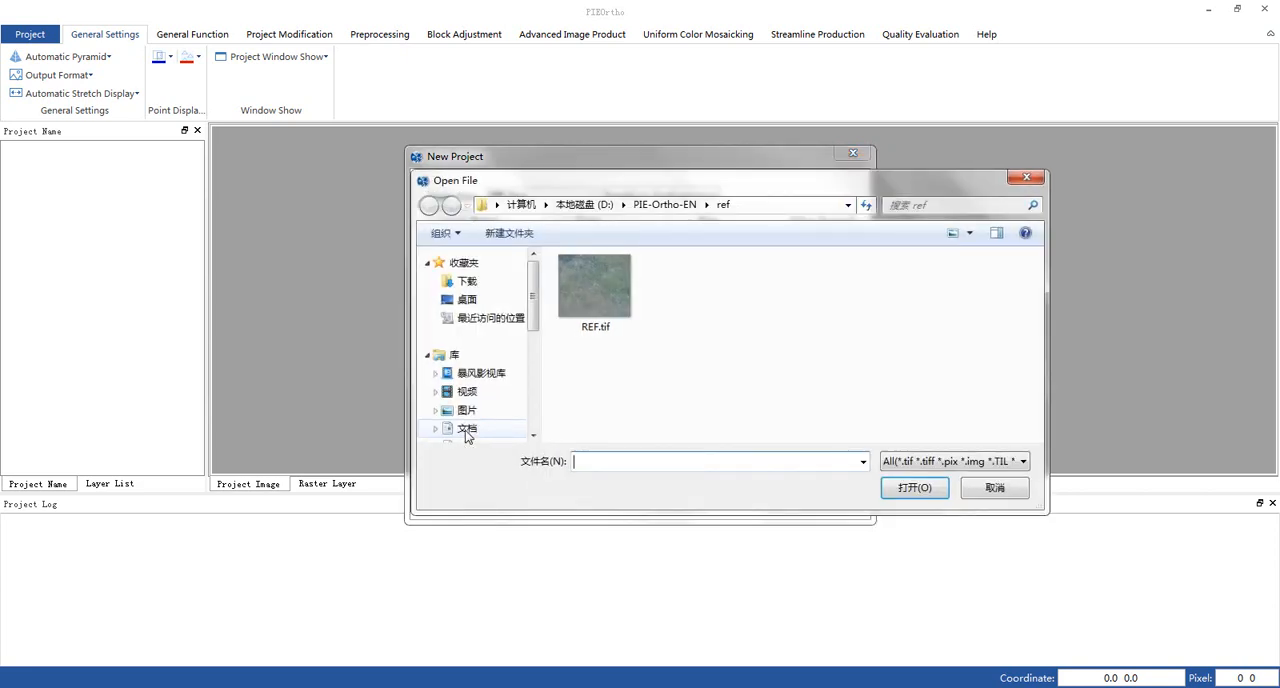
left_click(668, 205)
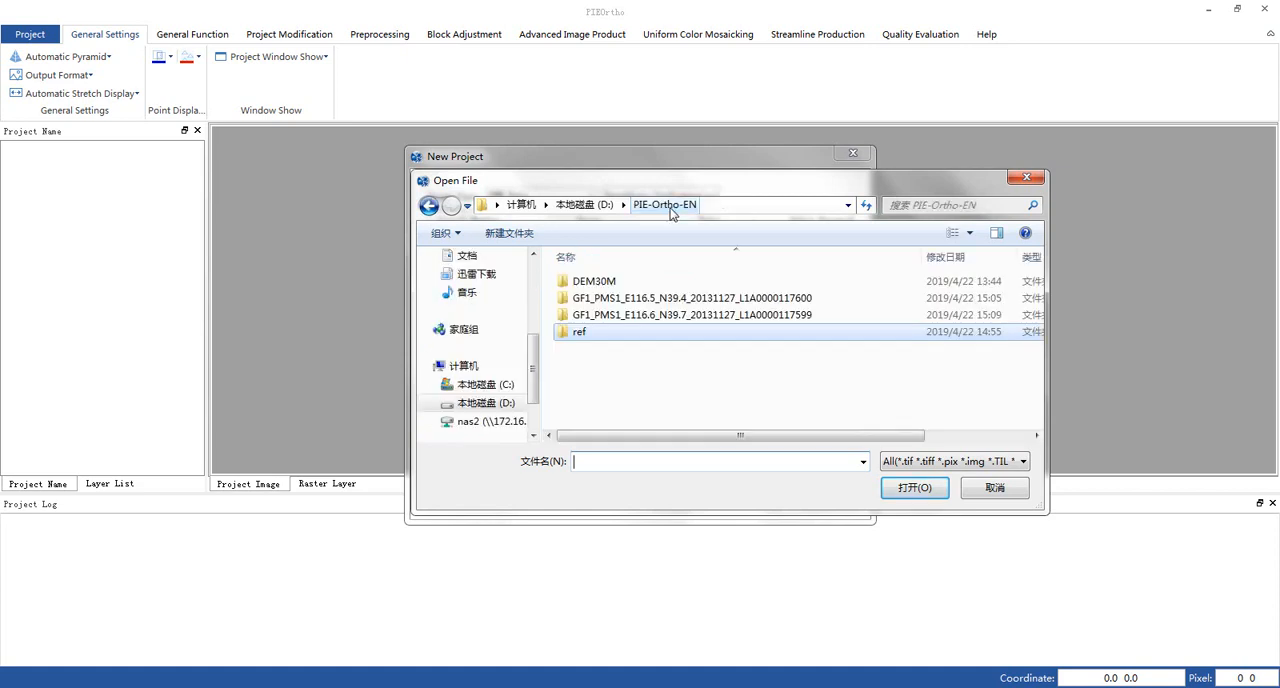
double_click(614, 282)
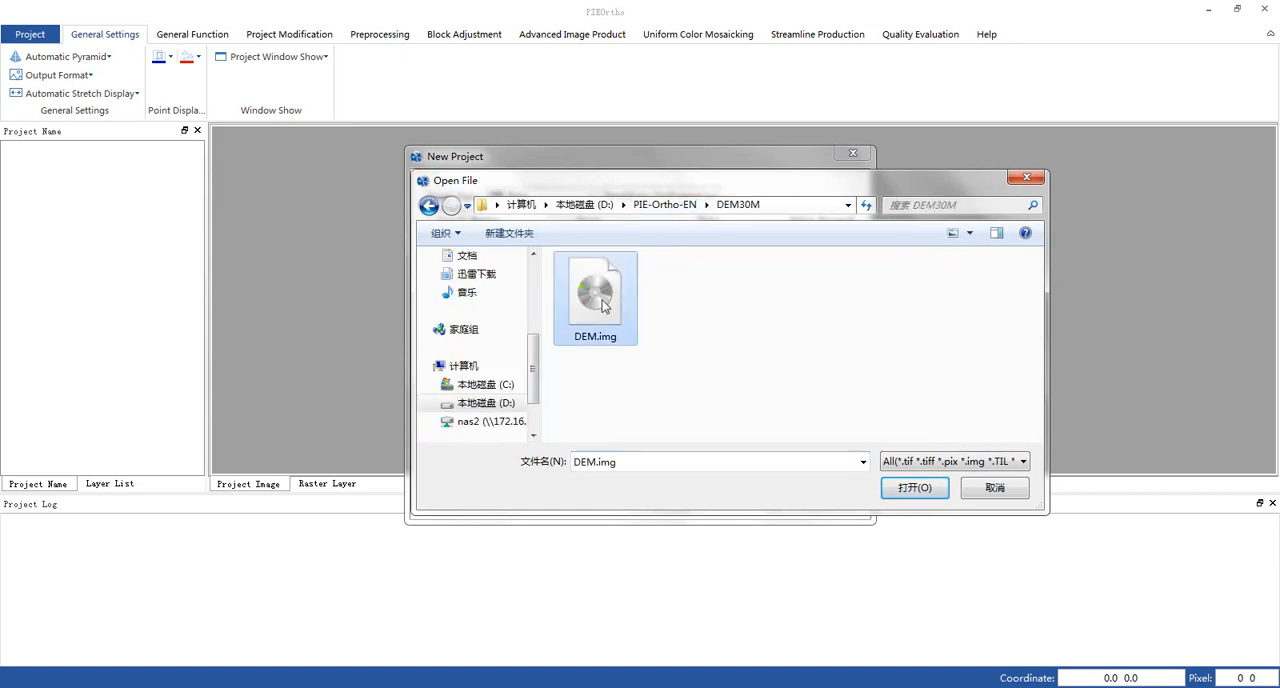
double_click(604, 305)
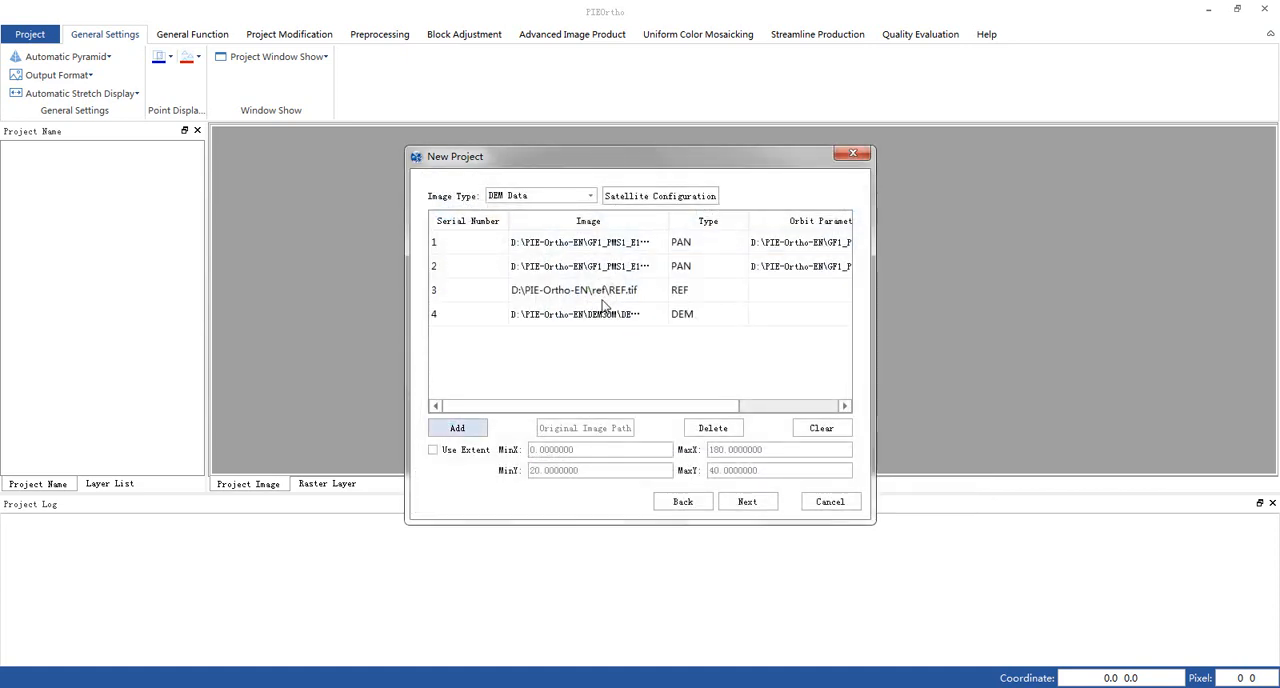
- Keep the base image projection and the default output paths and resolutions, and finish creating the project
left_click(747, 503)
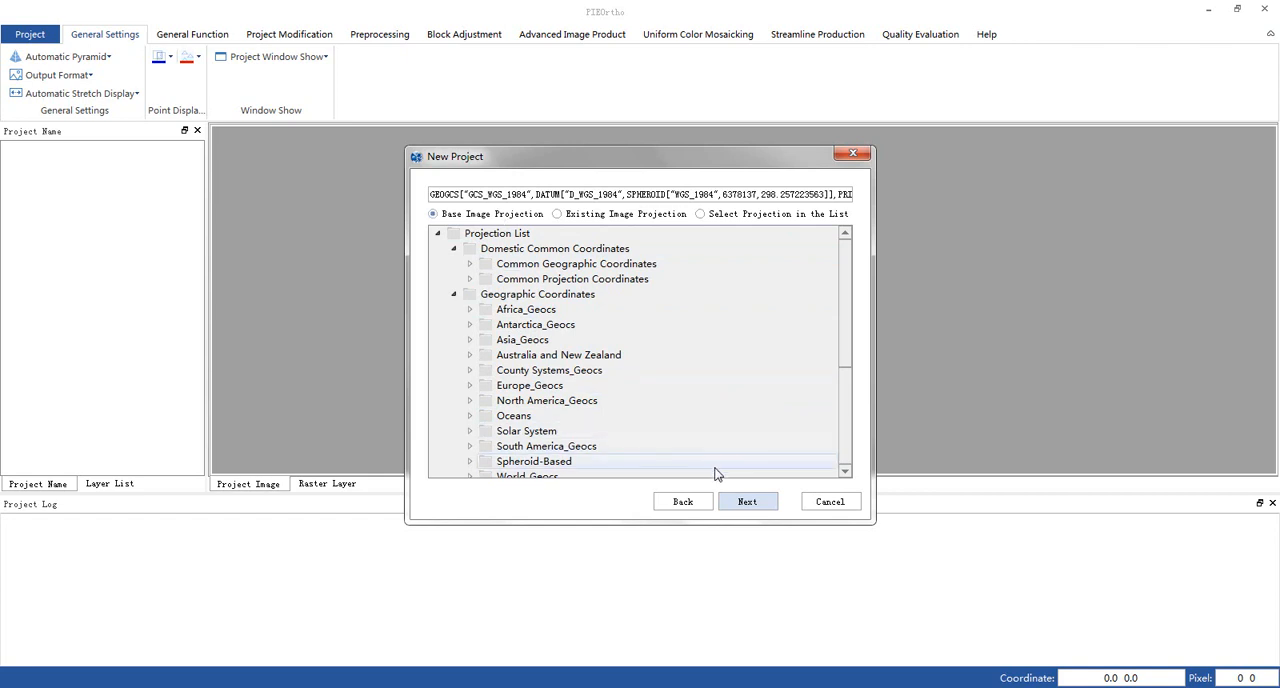
left_click(747, 505)
left_click(747, 505)
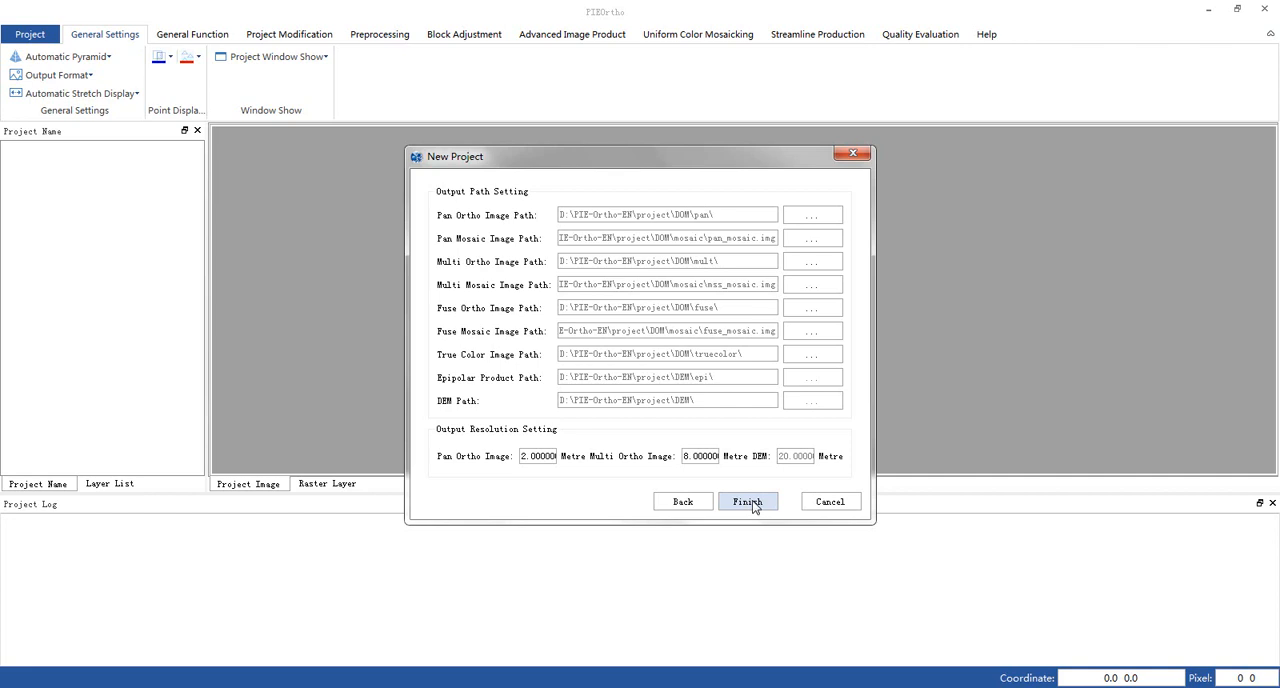
left_click(750, 503)
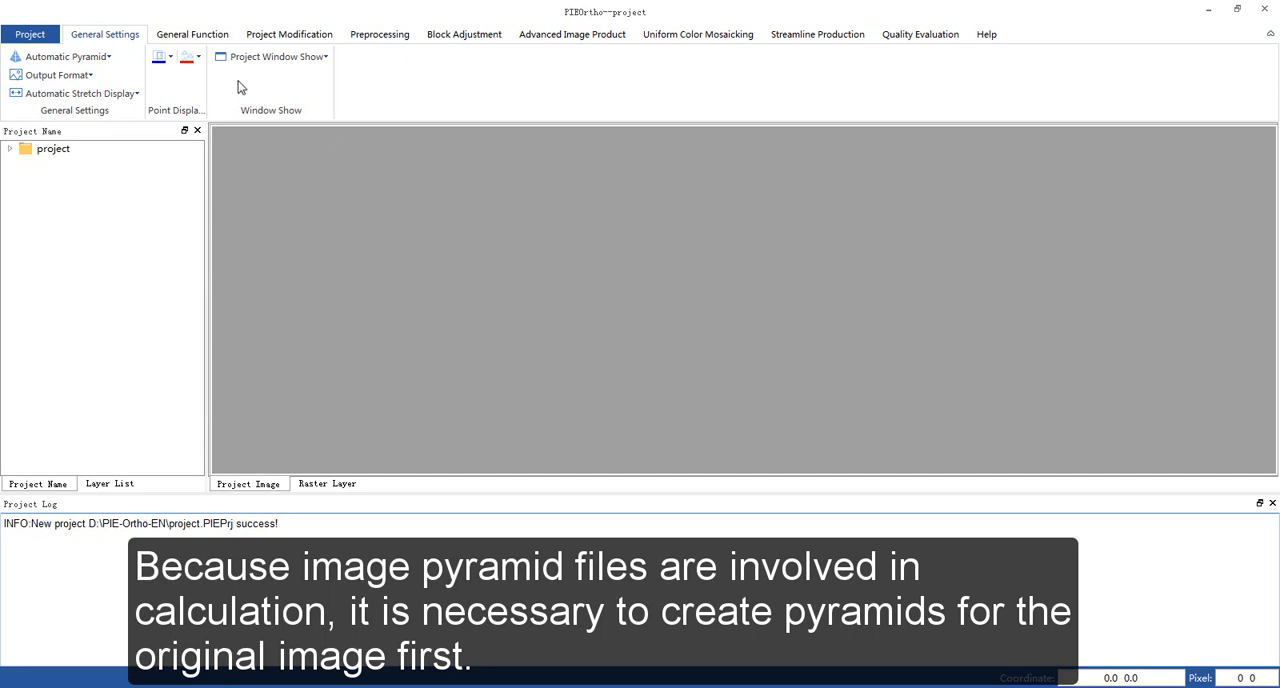
- Import the project's original images into Pyramid Creation and build their pyramids
scroll(362, 70, "down", 1)
left_click(381, 38)
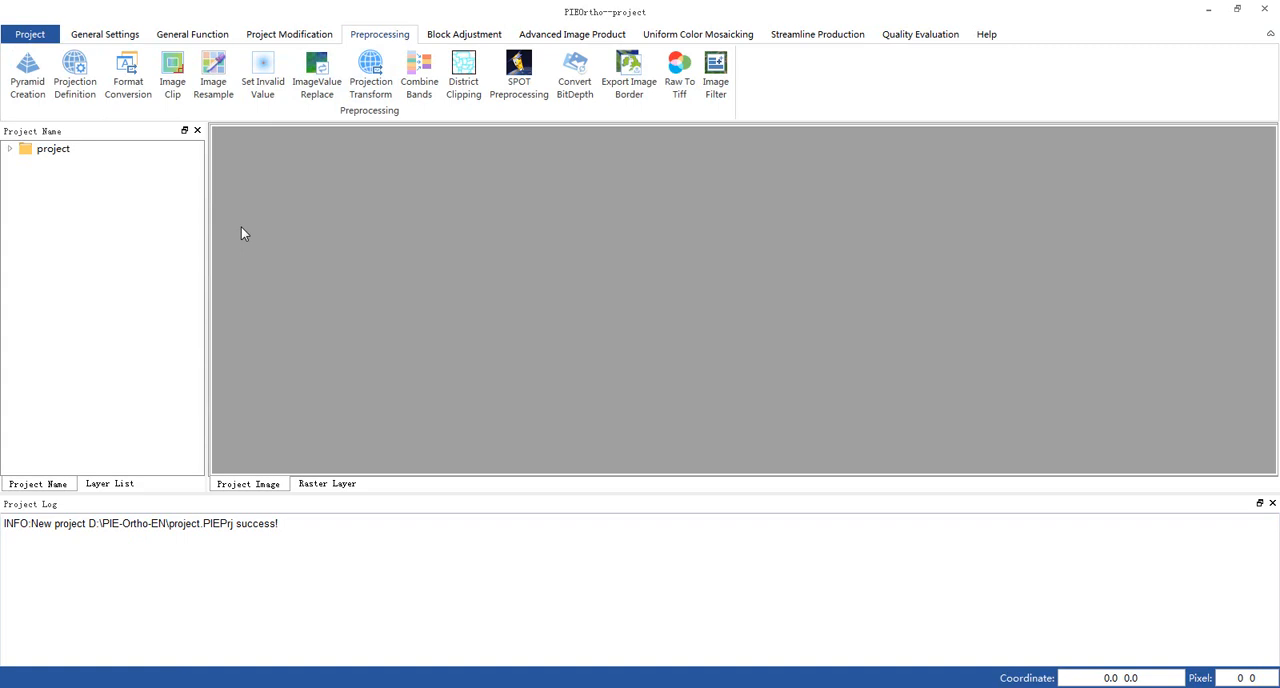
left_click(28, 86)
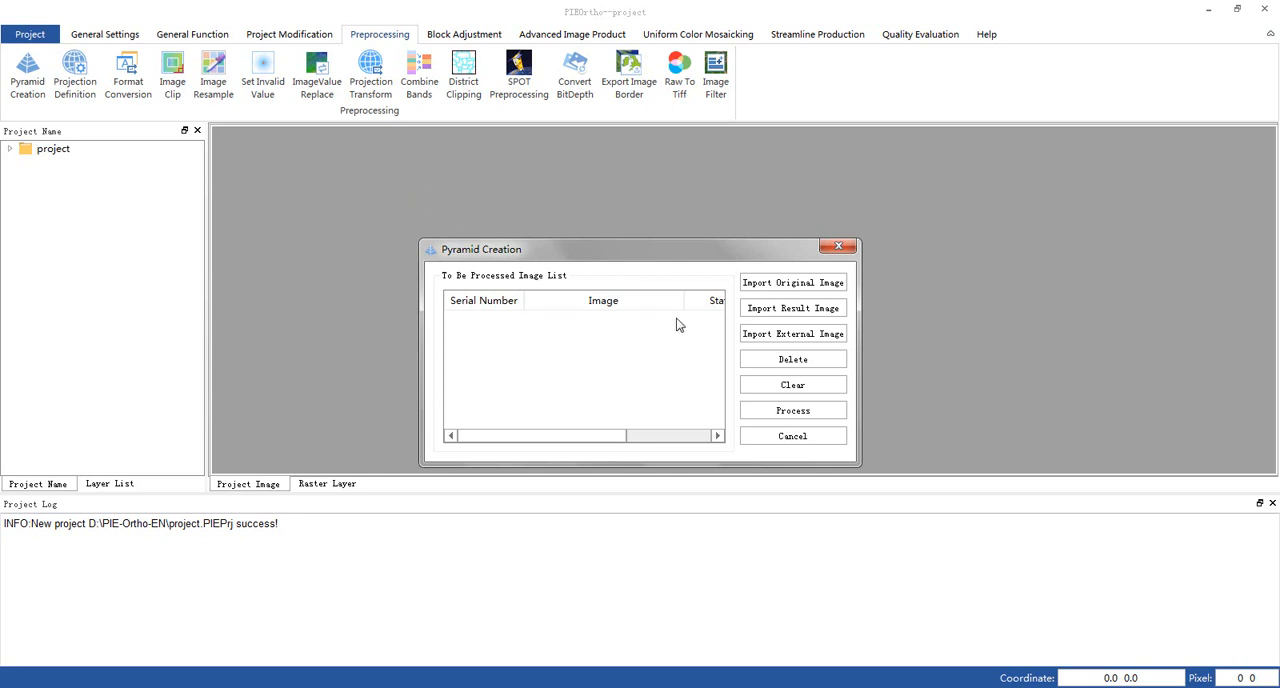
left_click(818, 284)
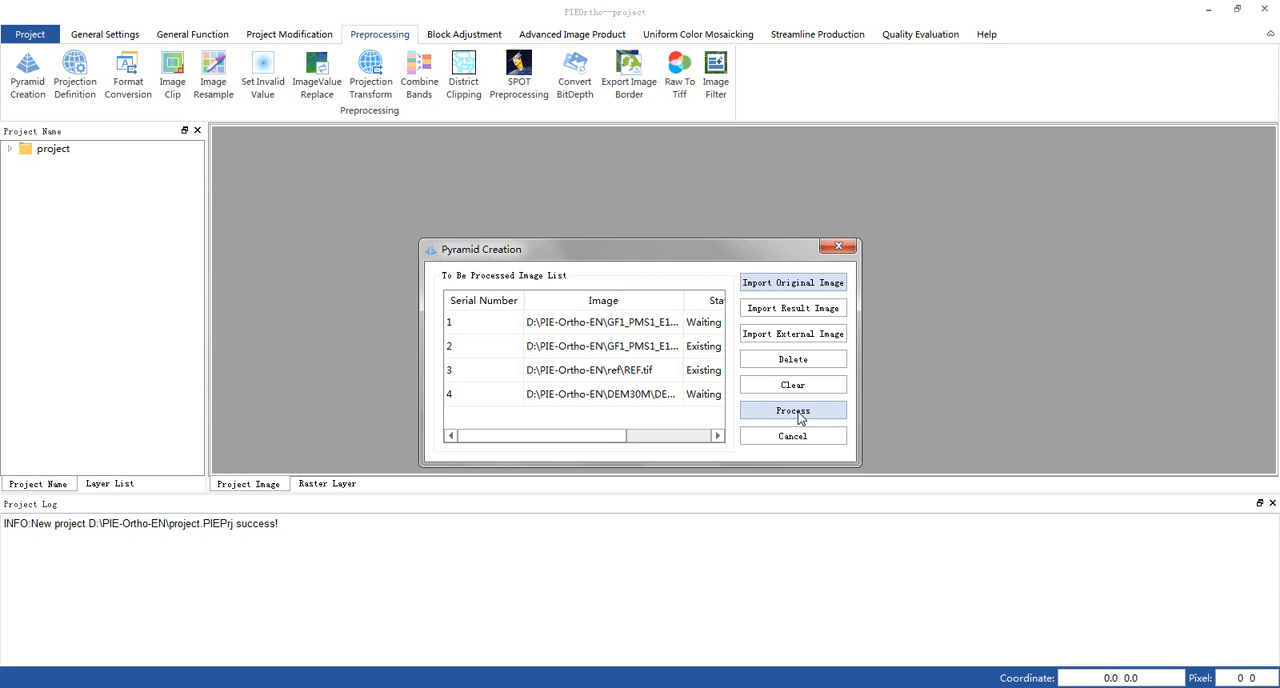
left_click(794, 411)
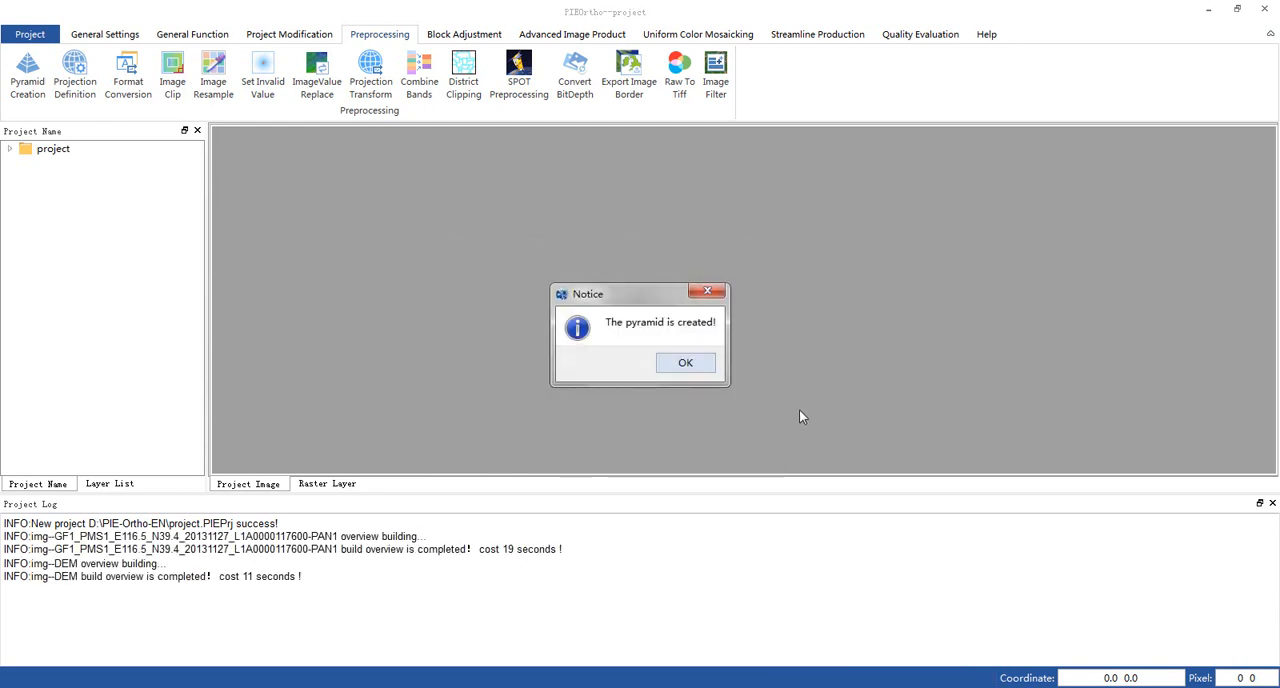
- Generate tie points automatically with 3% minimum image overlap, General texture quality, a 30-pixel search radius and a 50-pixel error threshold
left_click(685, 363)
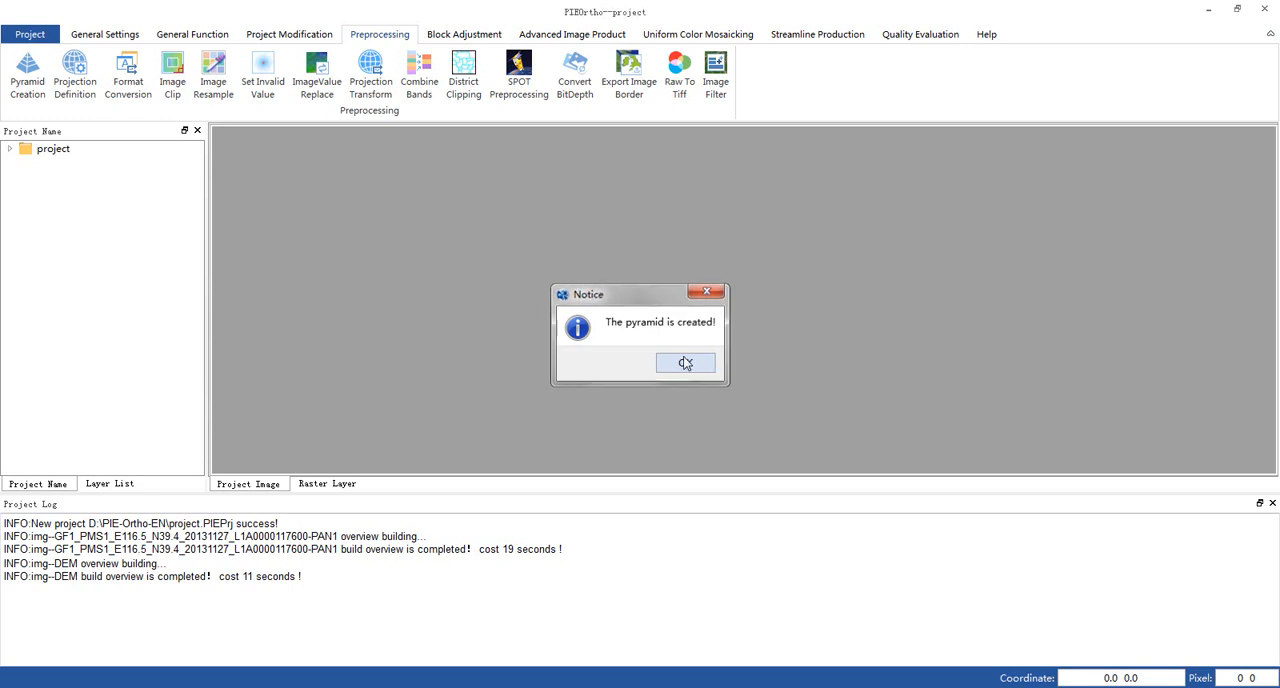
left_click(472, 34)
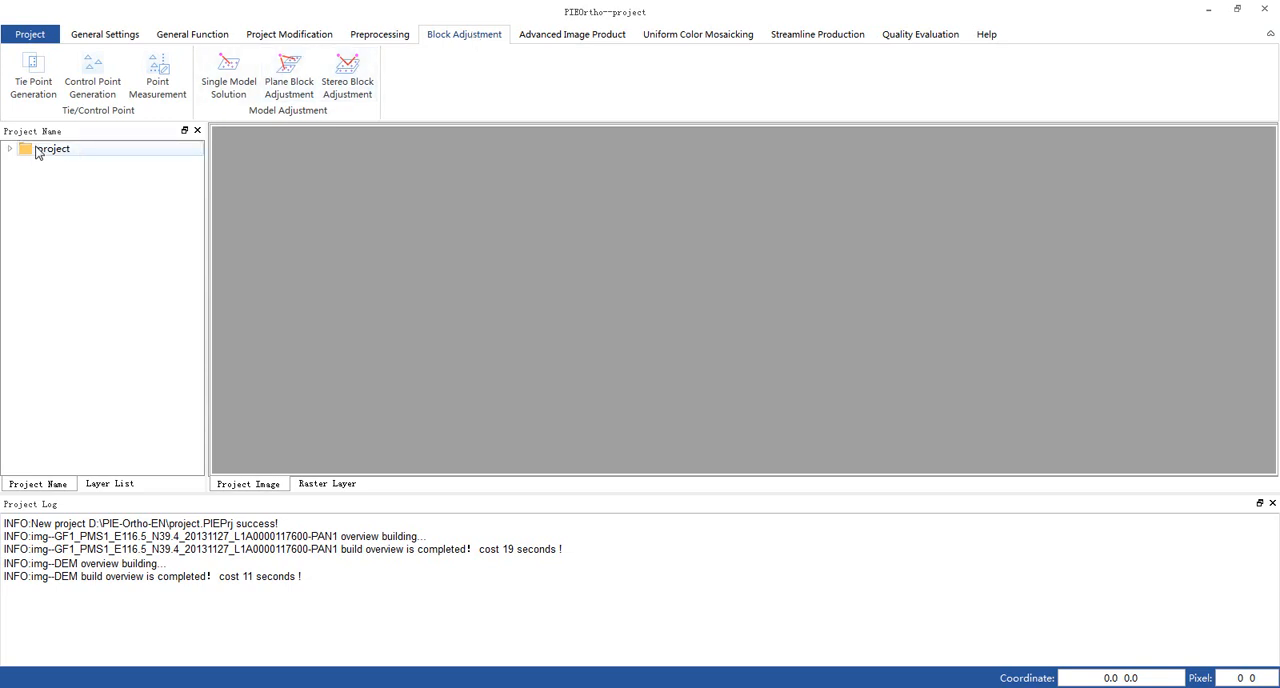
left_click(33, 78)
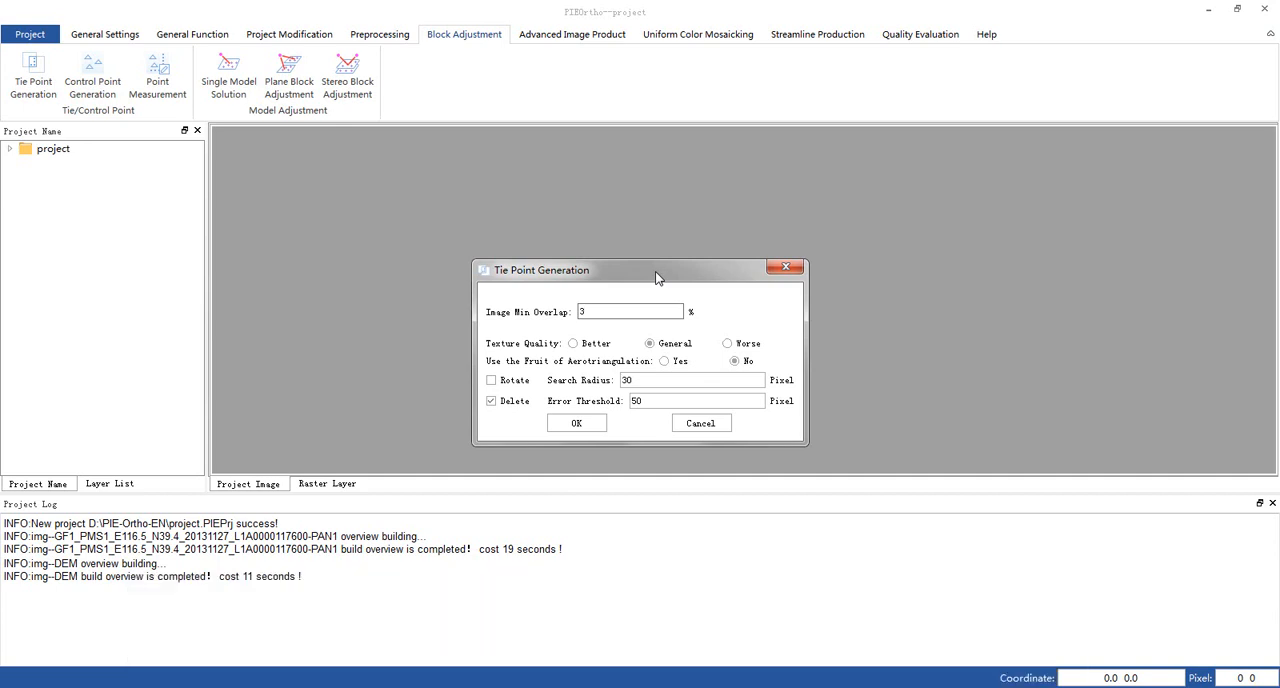
left_click(580, 423)
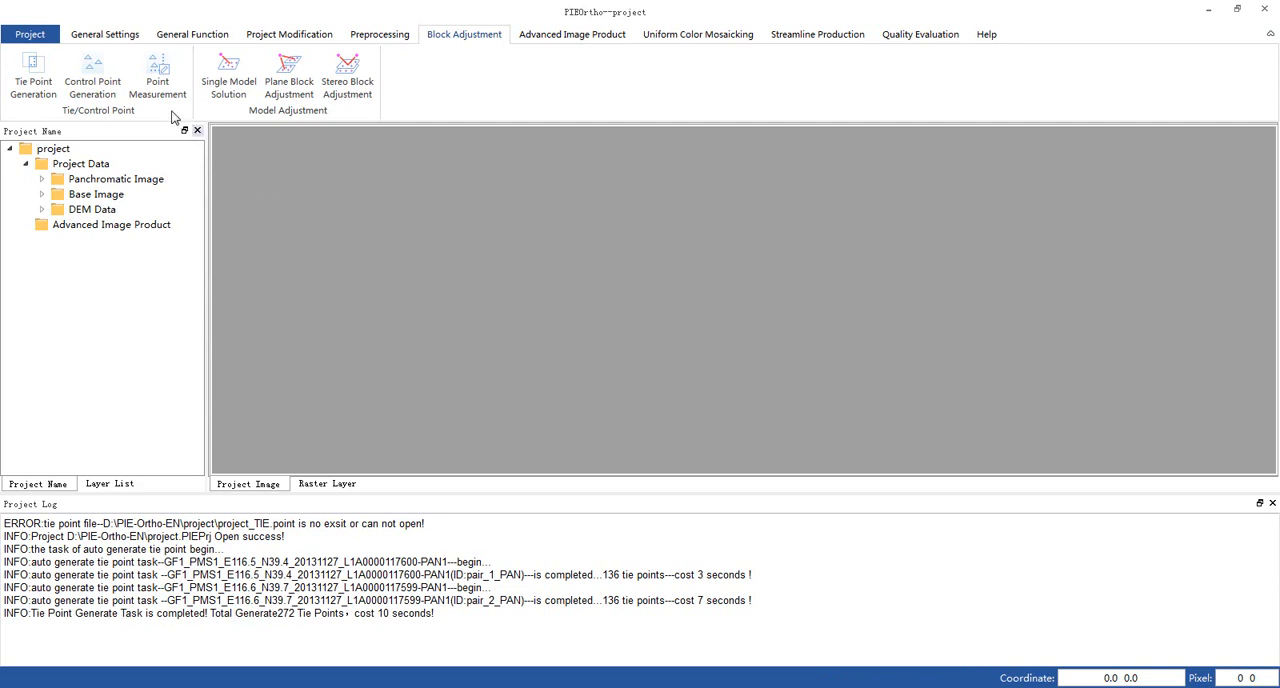
- Open Point Measurement and inspect the tie point distribution in the image overlap and the residual values in the point table
left_click(158, 76)
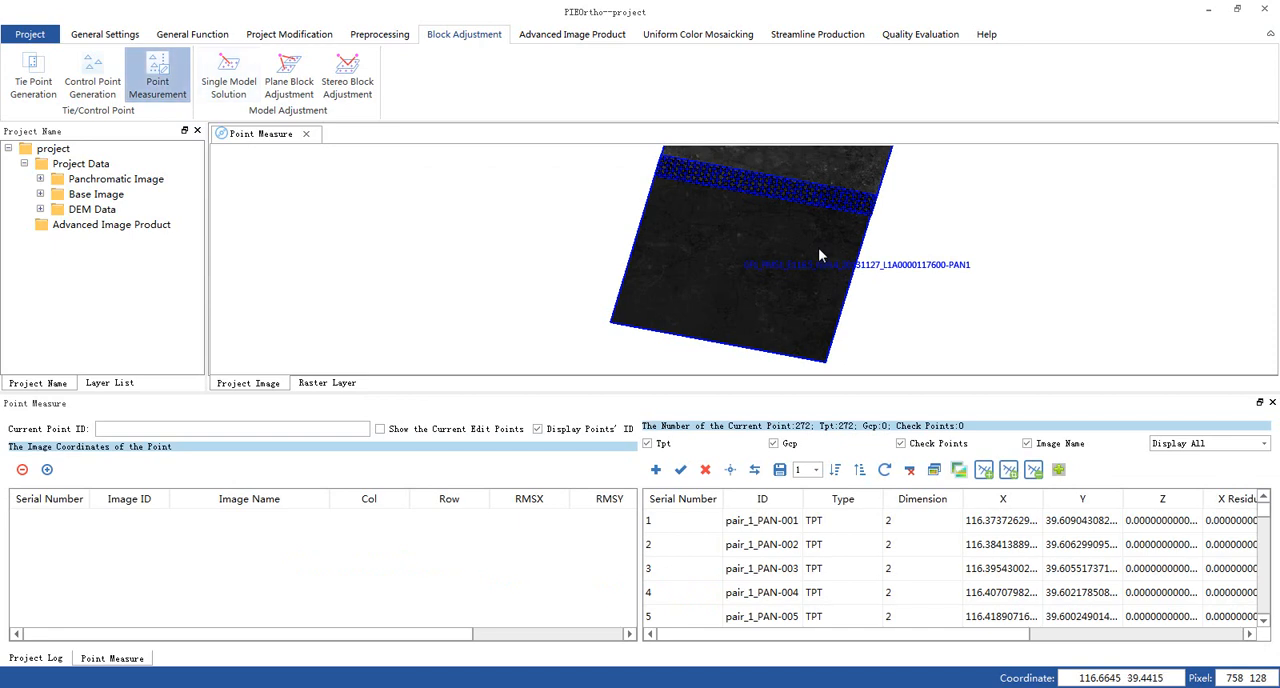
left_click_drag(818, 250, 757, 329)
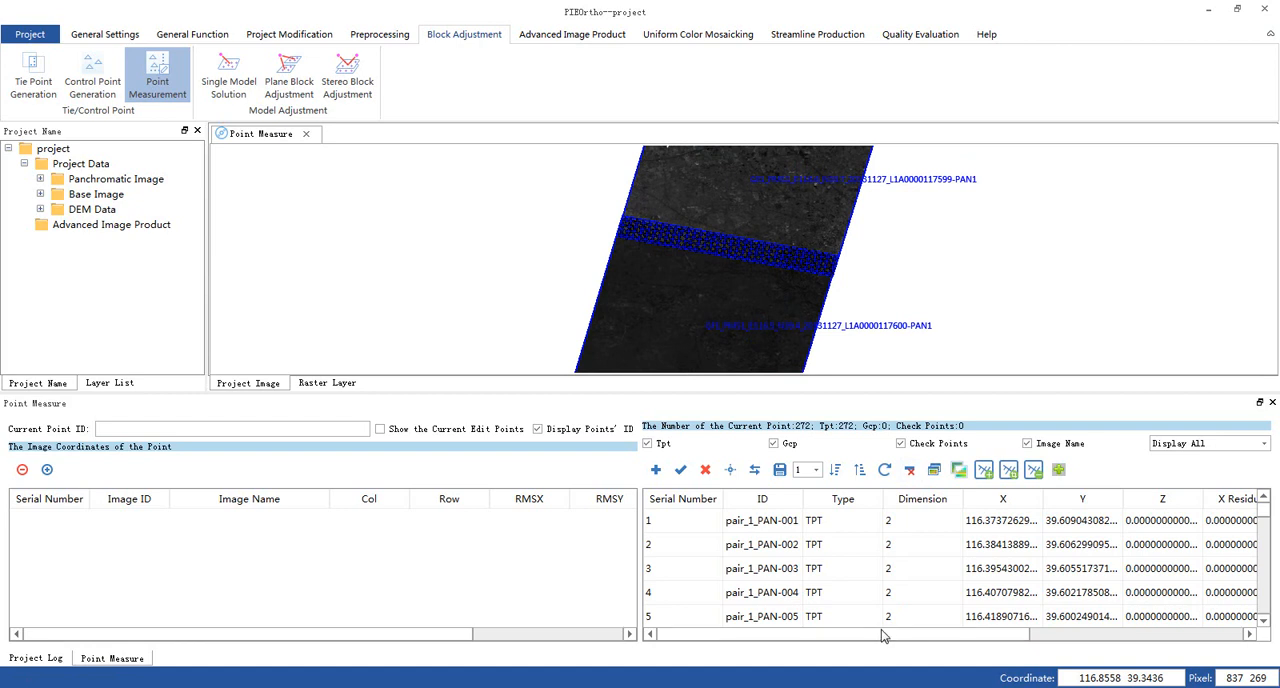
left_click_drag(883, 636, 1184, 641)
scroll(795, 255, "up", 1)
scroll(795, 250, "up", 2)
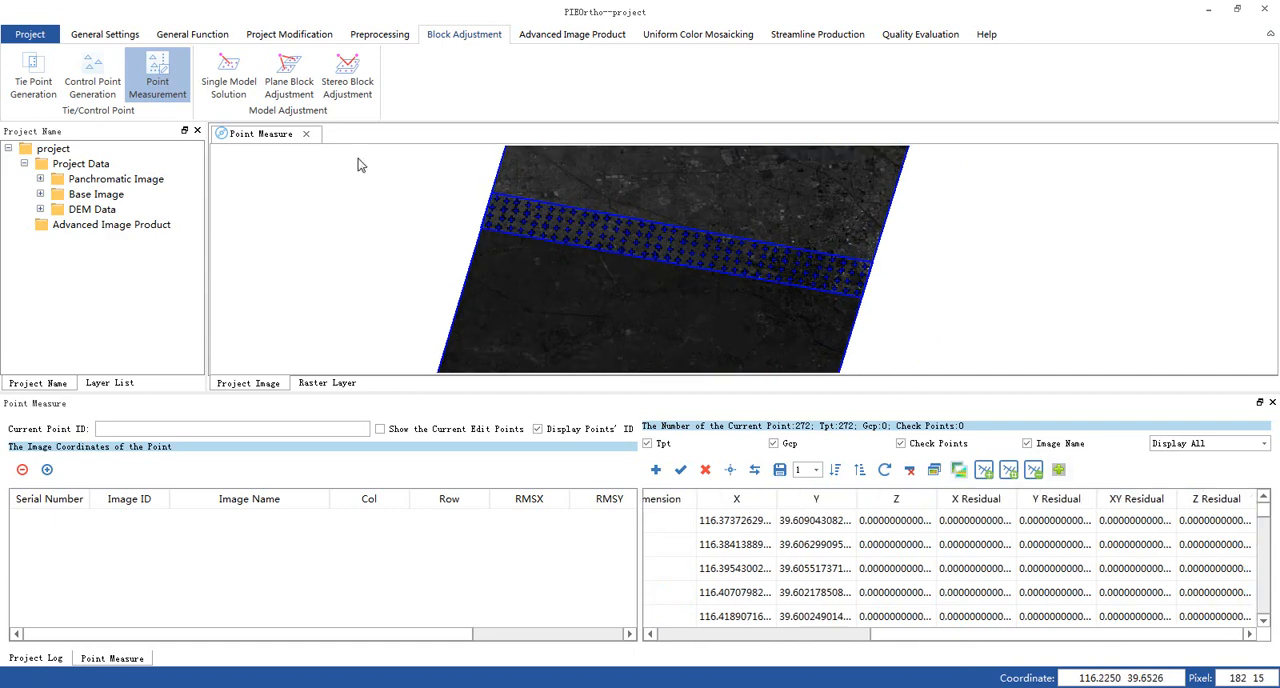
- Run a conventional Plane Block Adjustment with GCP weight 10, RMSE threshold 1 pixel and 50 maximum iterations, and review the tie point residuals
left_click(290, 84)
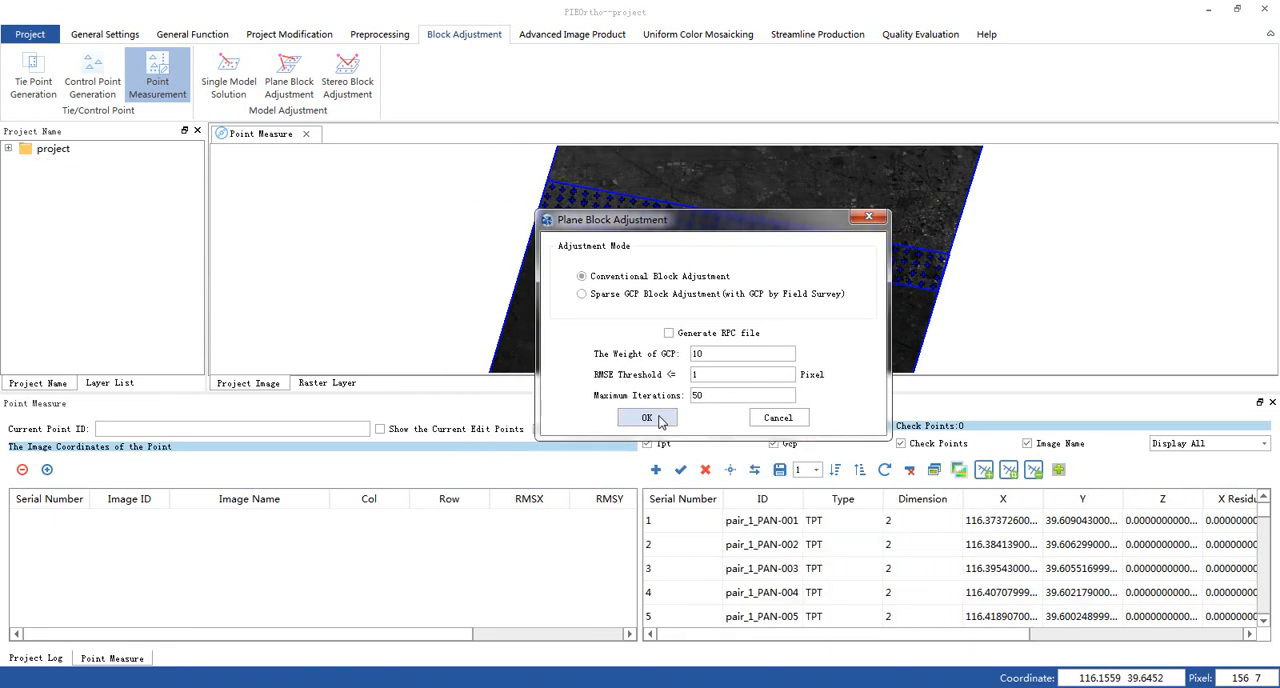
left_click(659, 421)
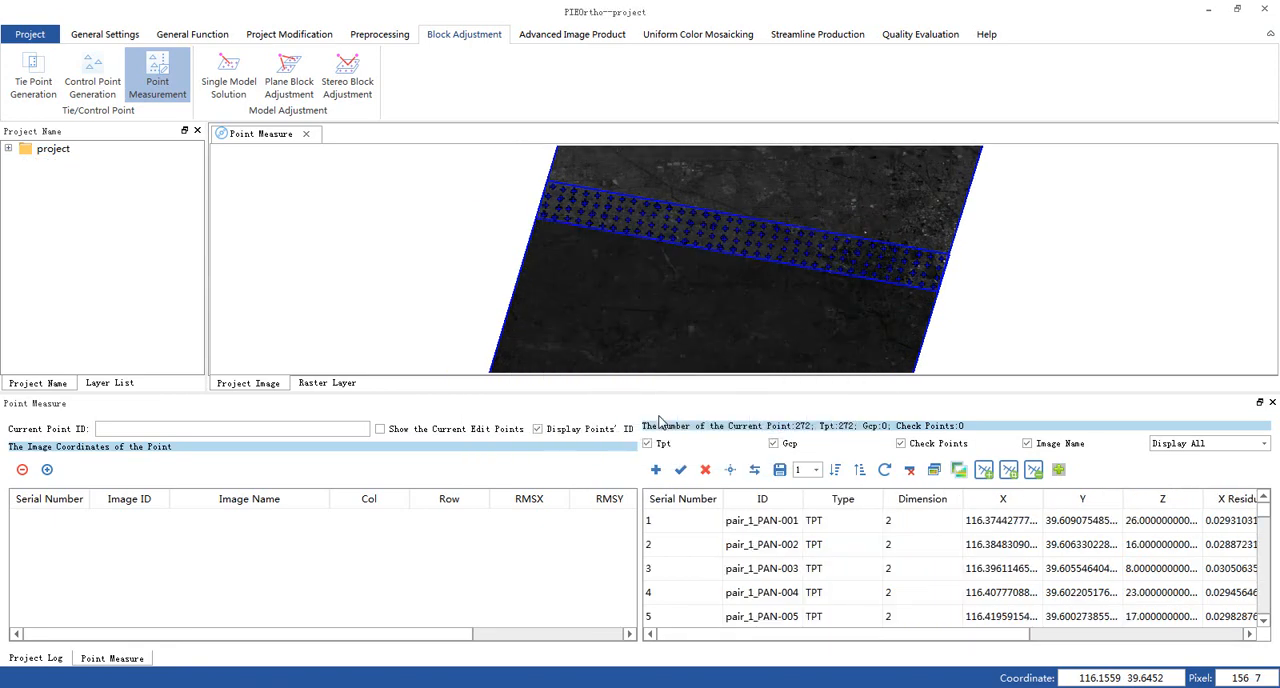
scroll(930, 640, "right", 5)
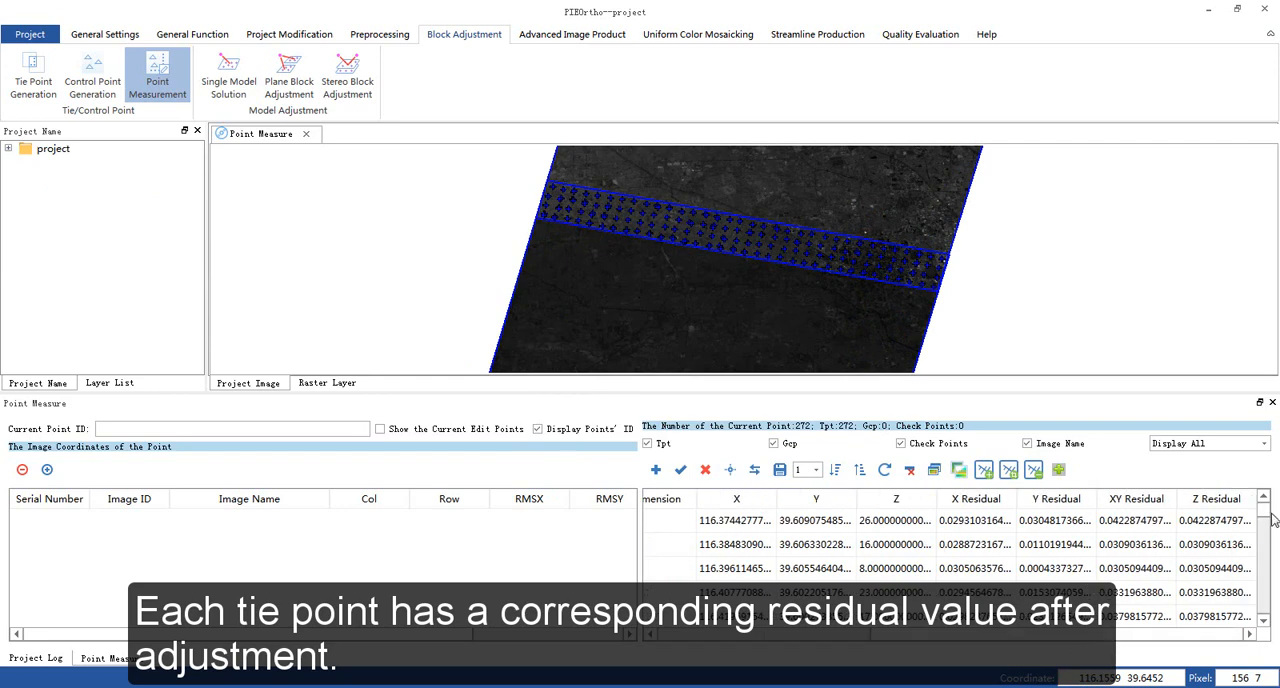
mouse_move(1264, 516)
left_mouse_down()
mouse_move(1264, 603)
mouse_move(1263, 508)
left_mouse_up()
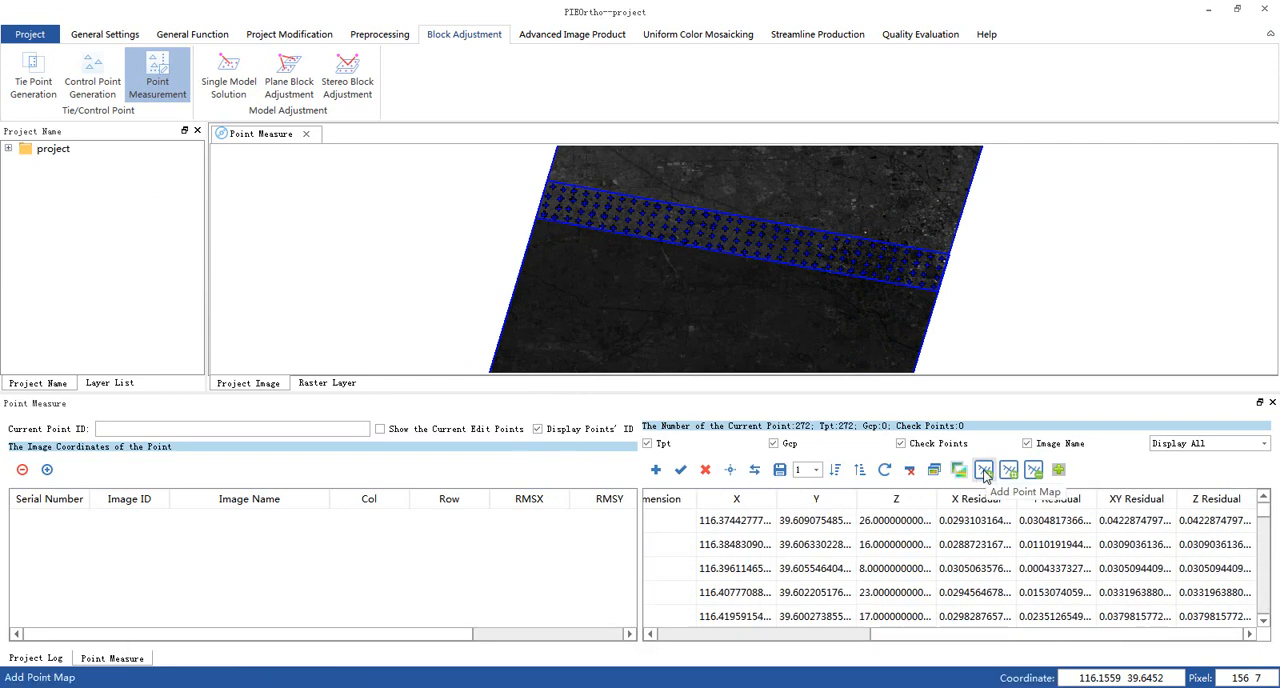
- Use Add Point Map to choose a spot with sparse tie points inside the image overlap for measurement
left_click(985, 476)
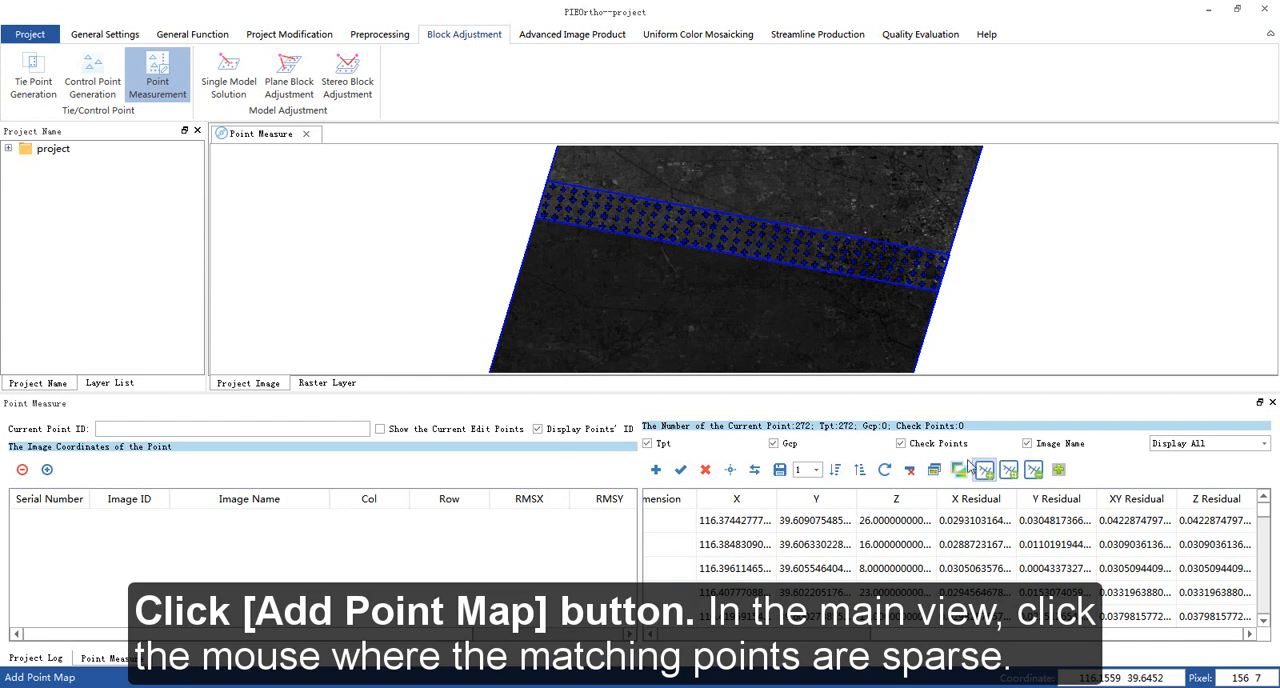
scroll(740, 235, "up", 5)
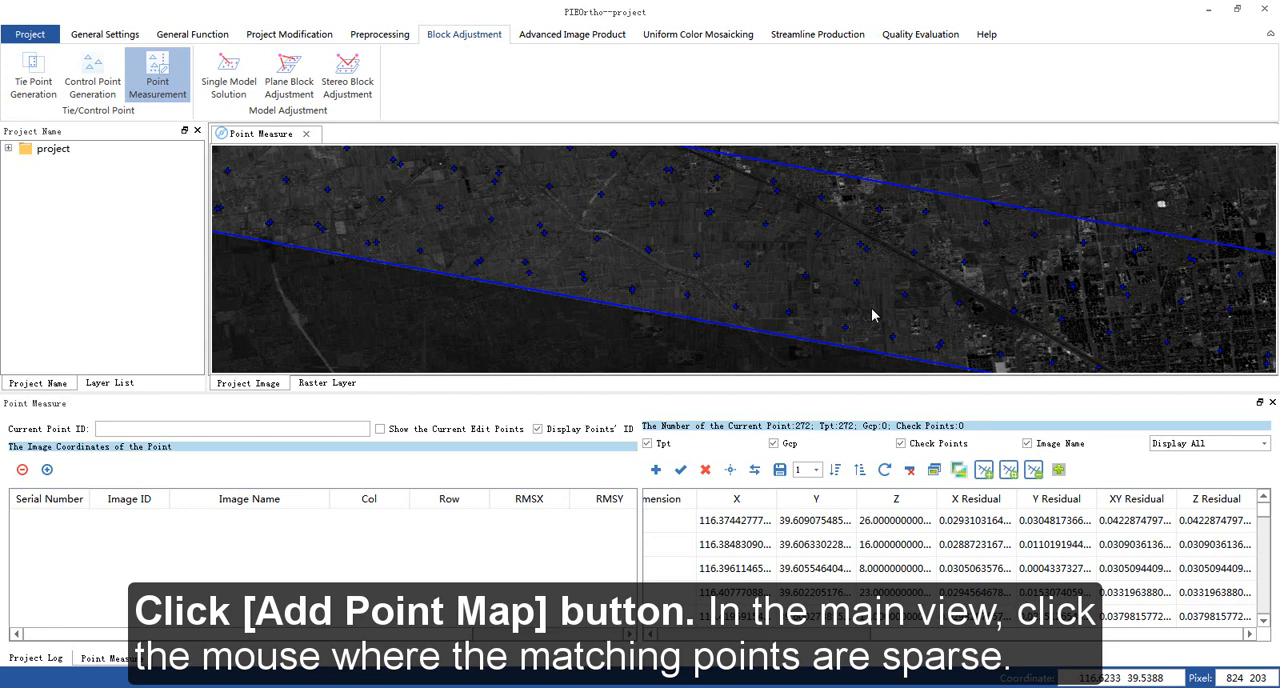
left_click(986, 469)
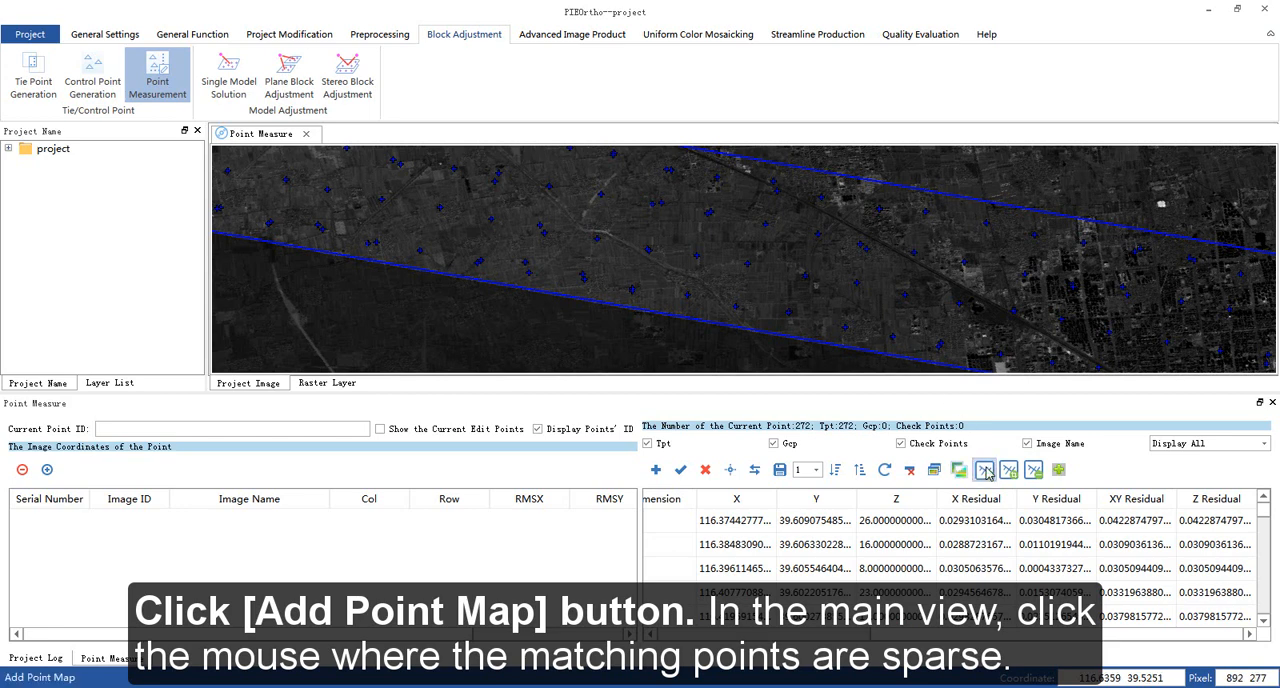
left_click(876, 313)
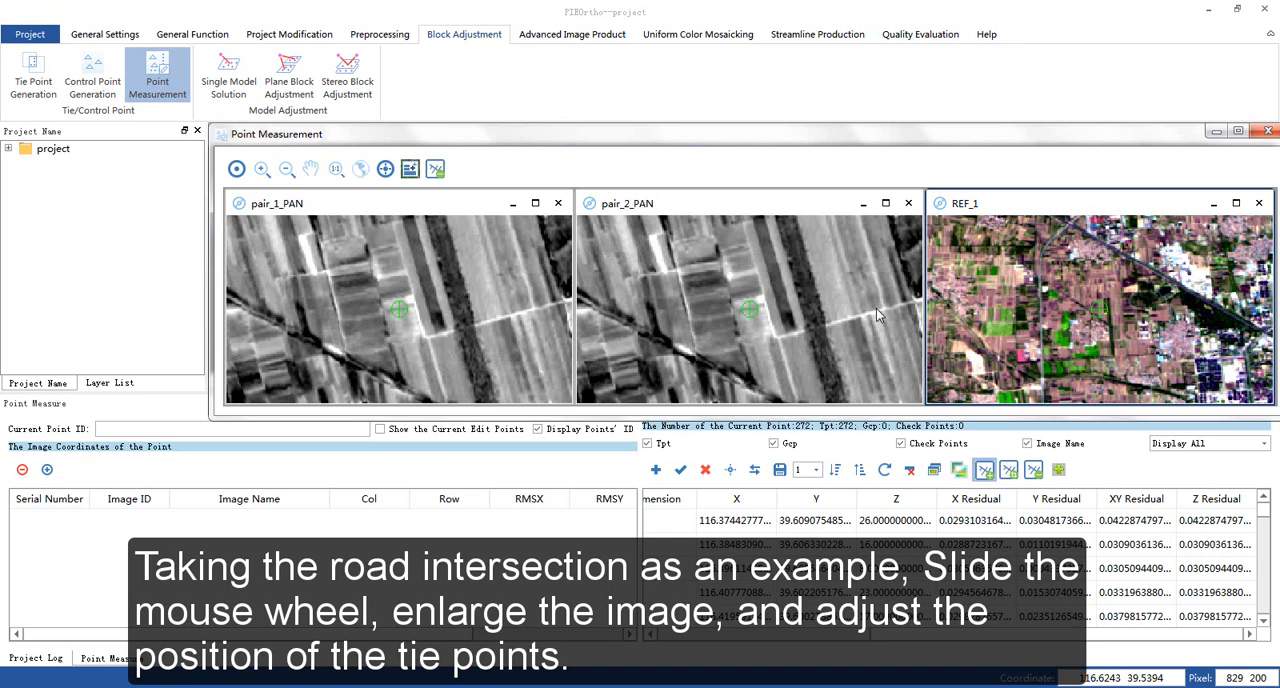
- Place the new tie point on the same road intersection in both pair_1_PAN and pair_2_PAN
scroll(436, 350, "up", 4)
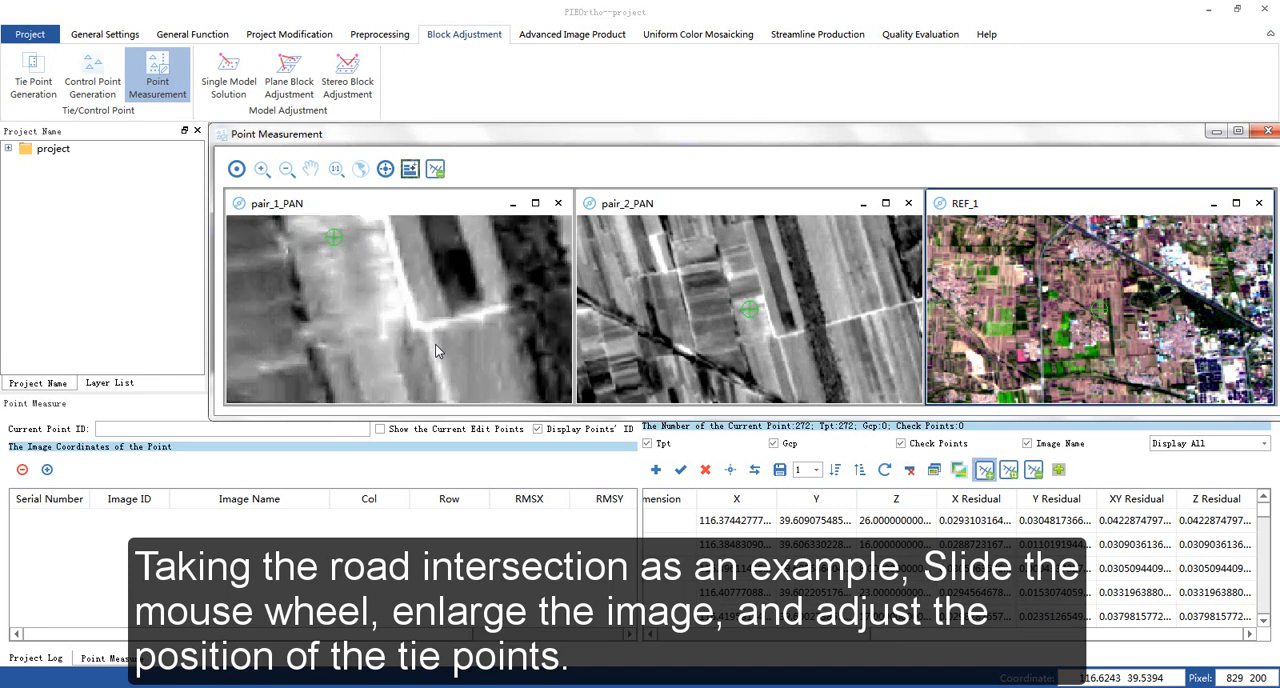
scroll(434, 349, "up", 1)
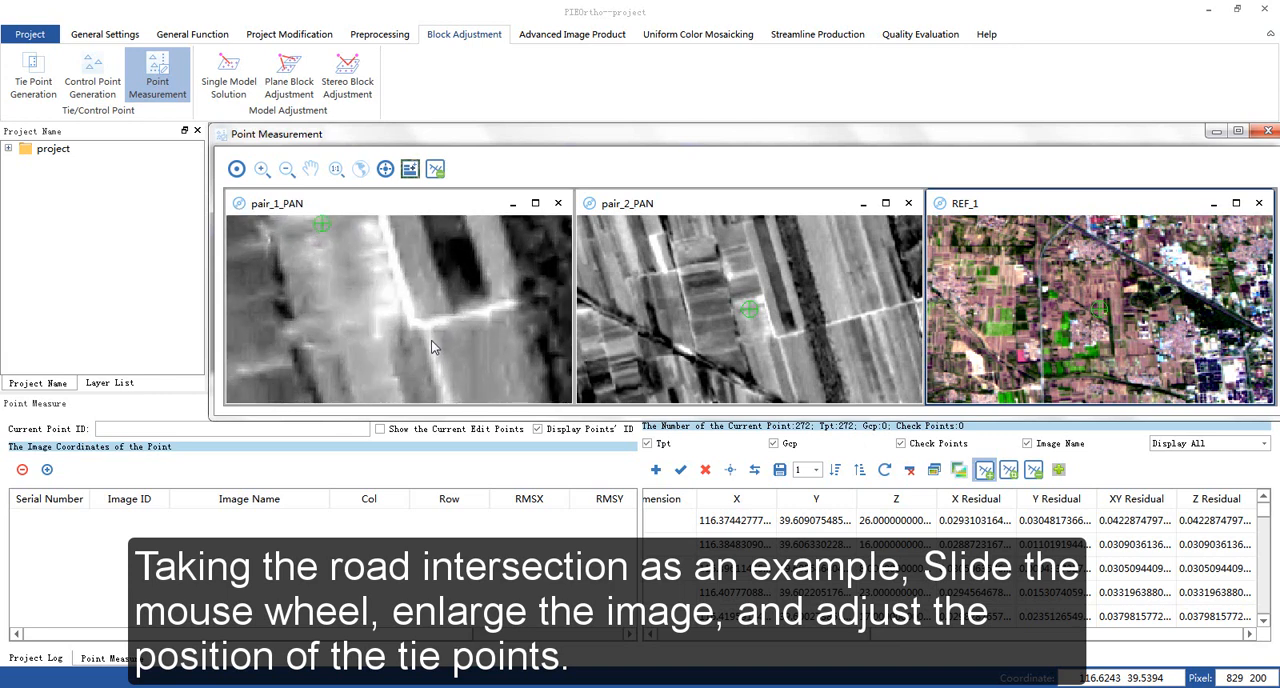
scroll(400, 340, "up", 3)
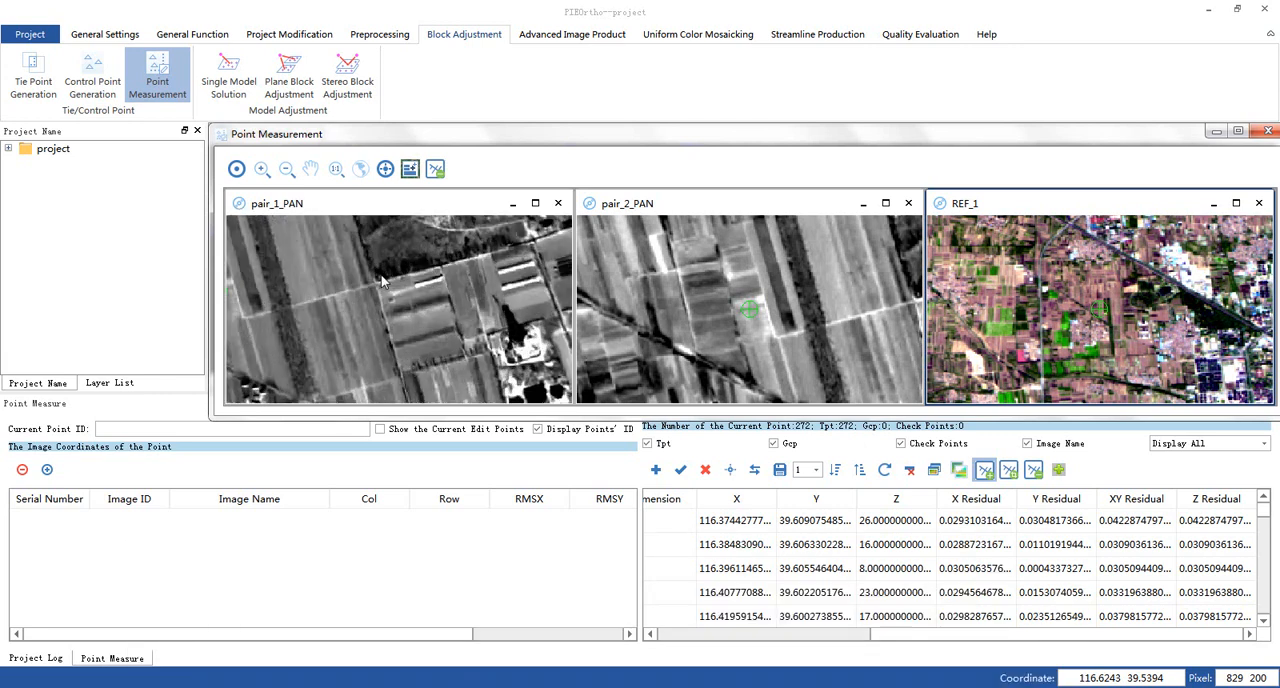
scroll(400, 300, "up", 3)
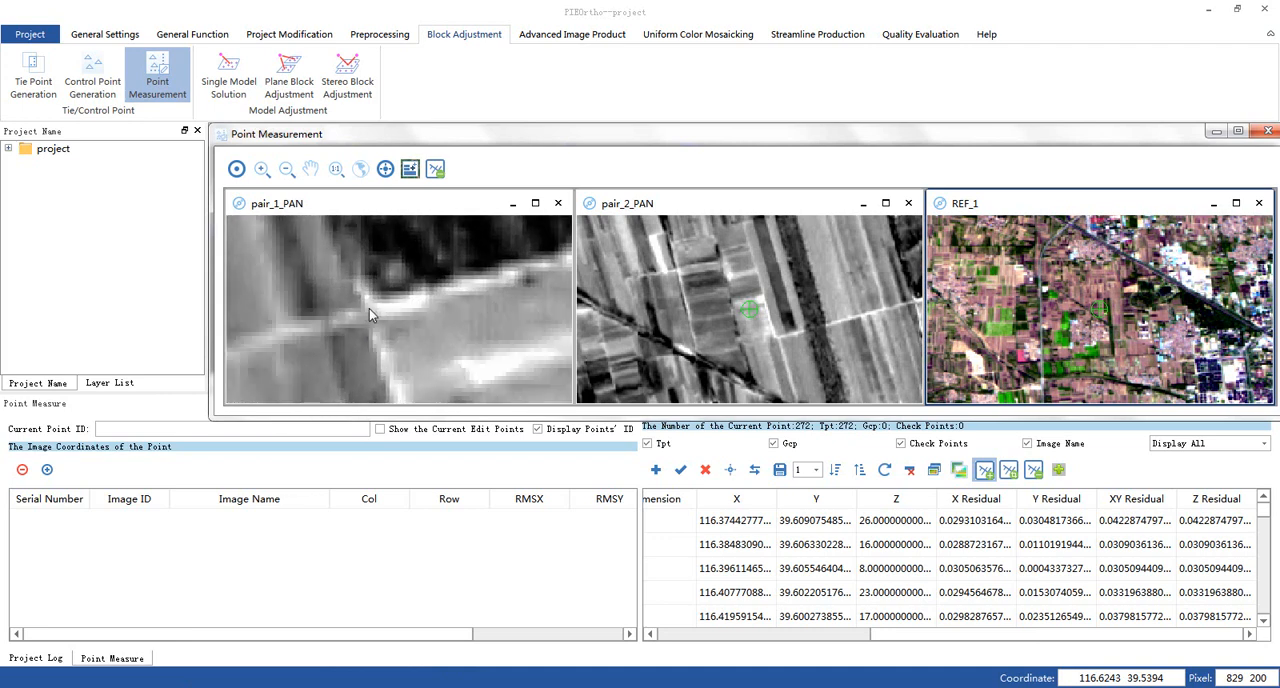
left_click(369, 304)
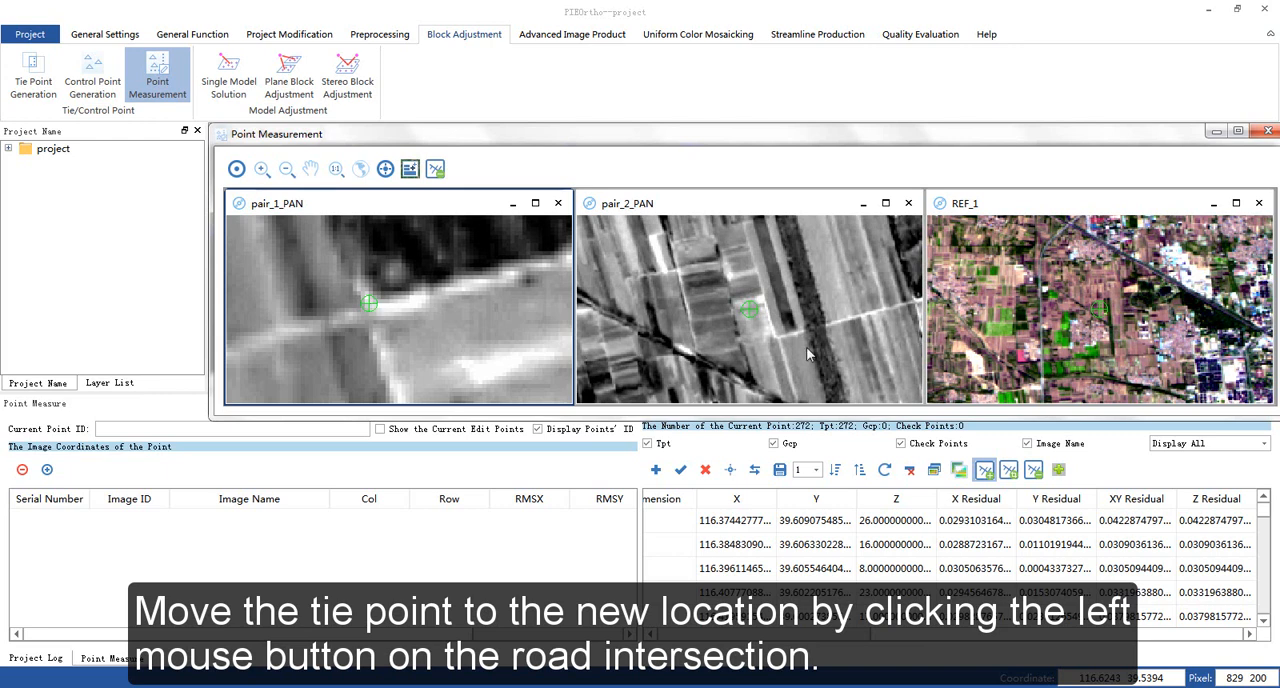
scroll(810, 354, "down", 2)
scroll(882, 327, "up", 5)
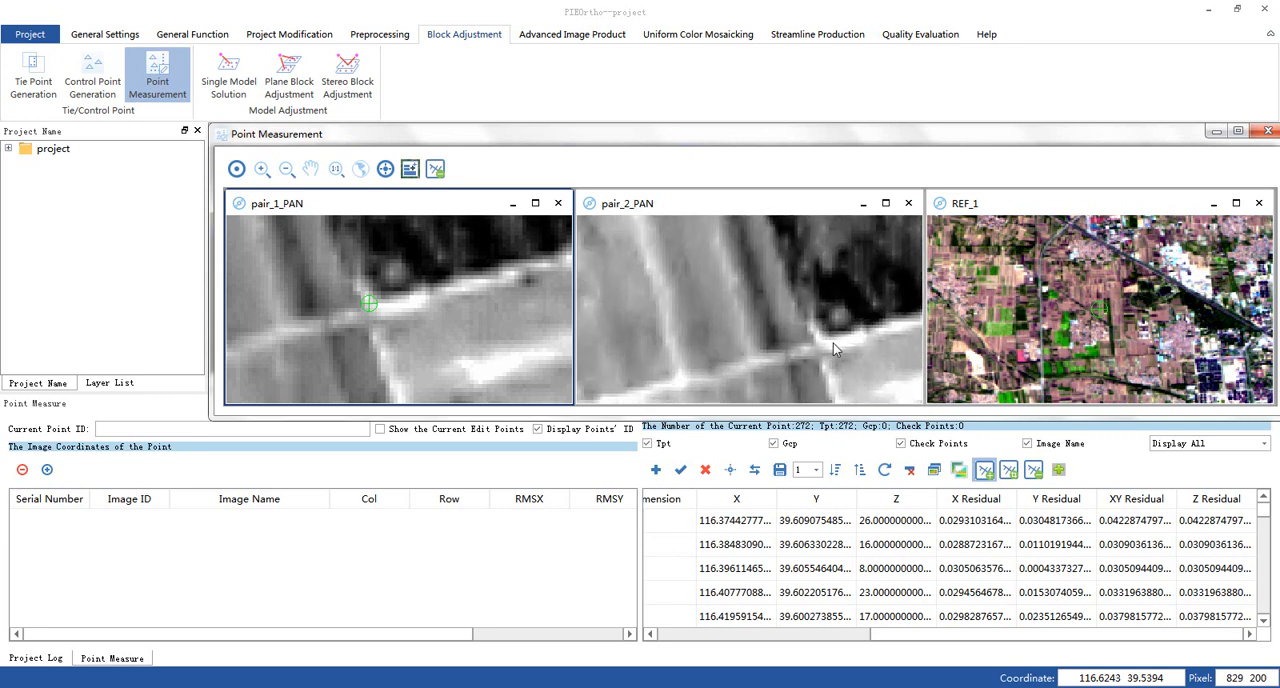
left_click(819, 340)
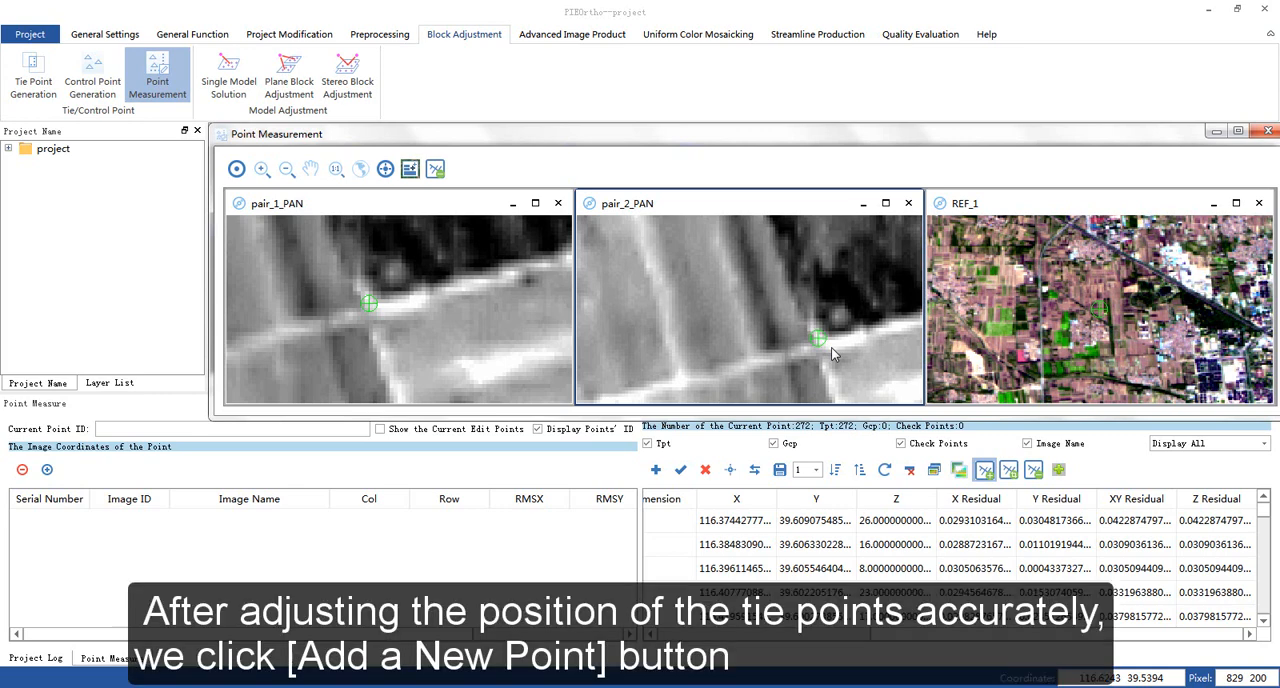
- Add the measured position as a new Tpt point with ID TPT_1 and close the measurement window
left_click(657, 471)
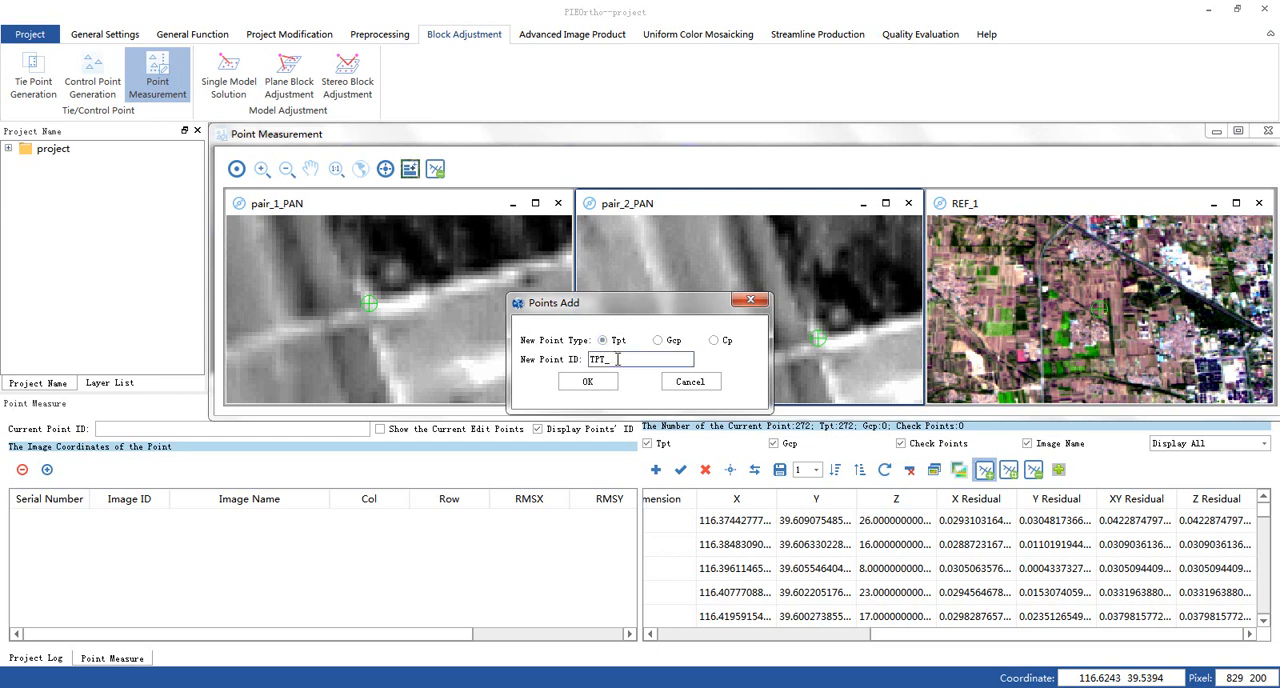
type("1")
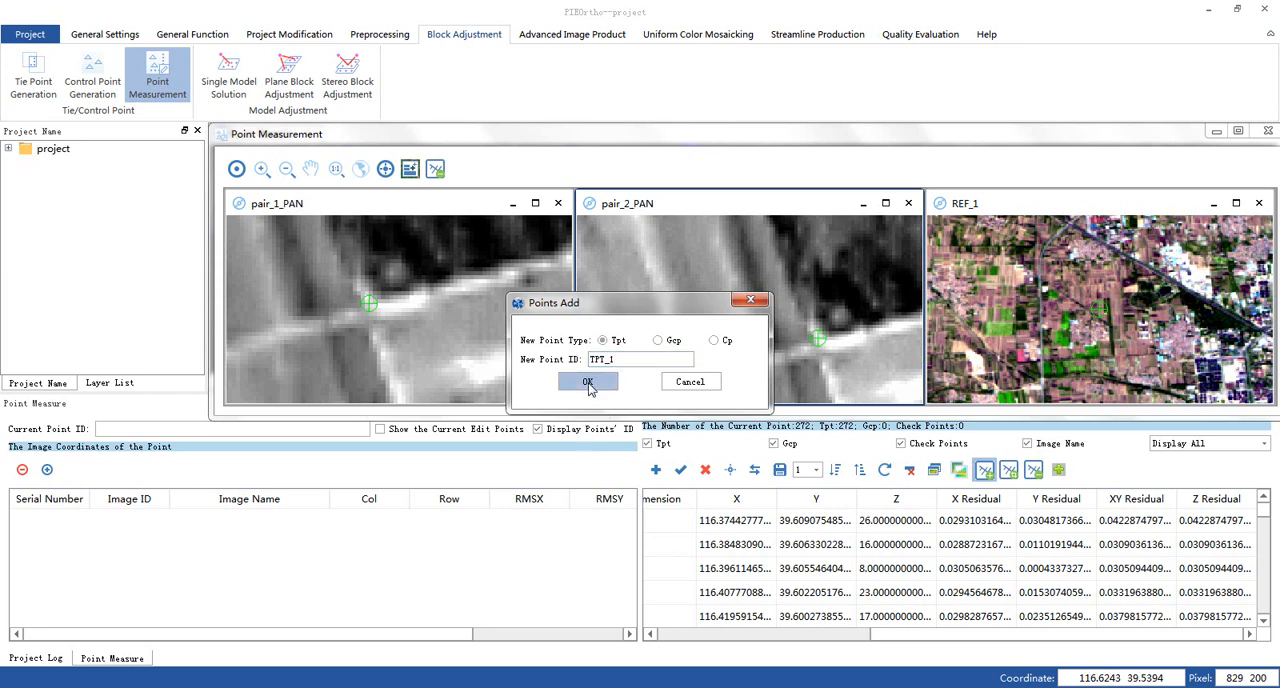
left_click(587, 382)
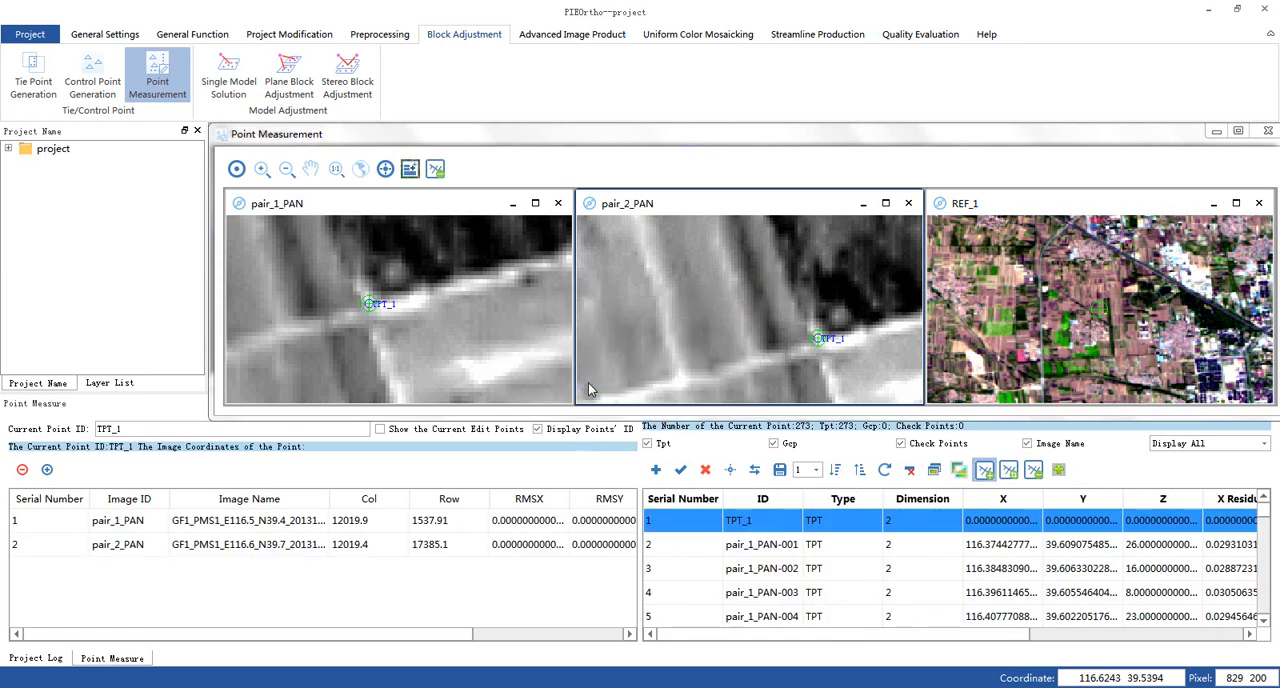
left_click(1268, 131)
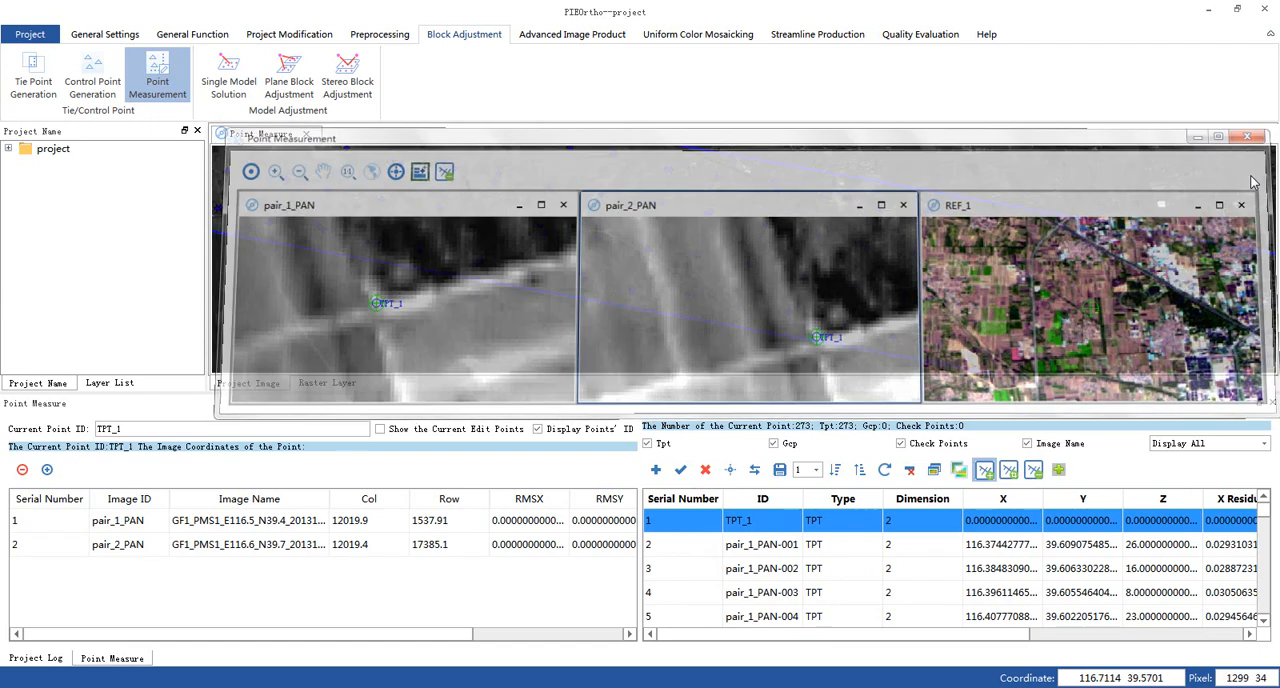
- Use Edit Point Map to move tie point pair_1_PAN-091 to the matching road corner in both images and confirm the modification
left_click(1010, 471)
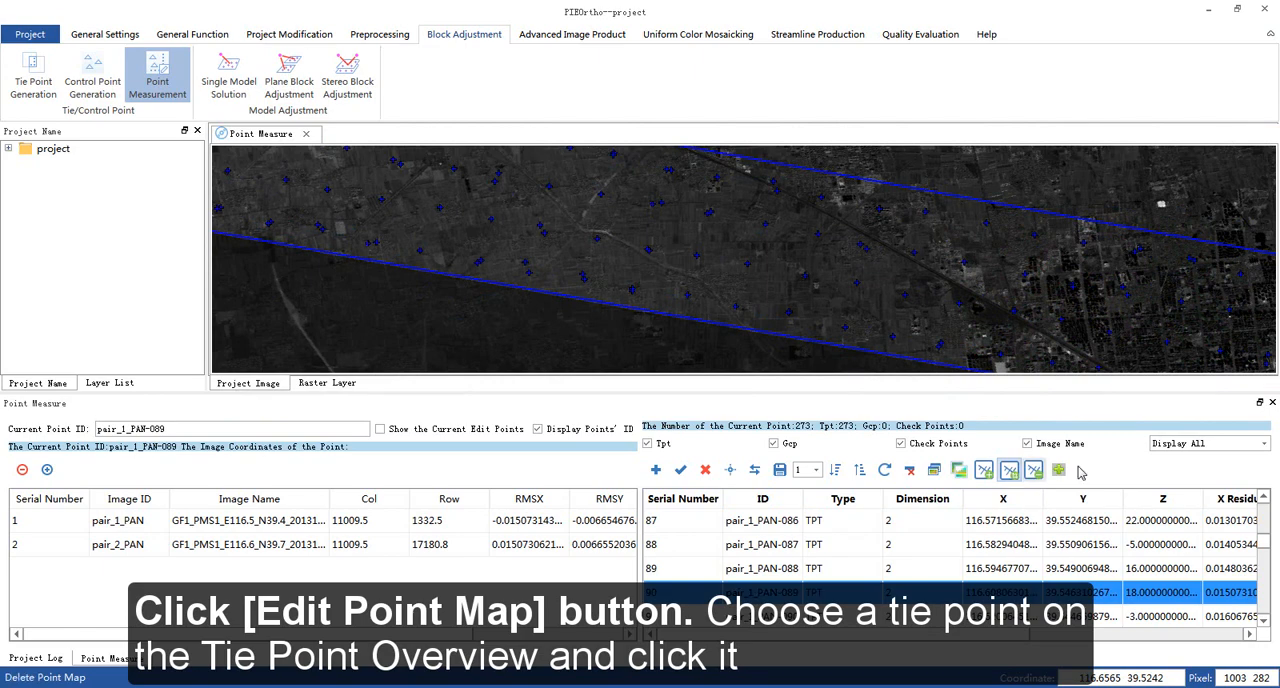
double_click(905, 302)
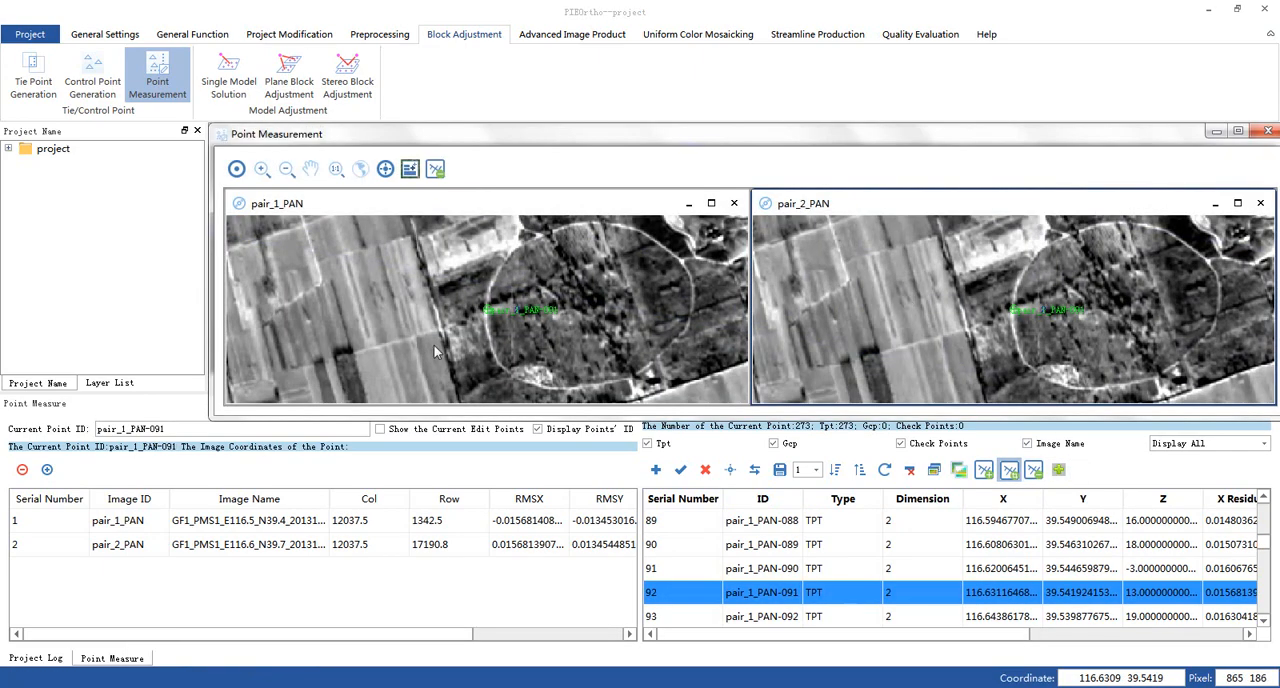
scroll(430, 348, "up", 2)
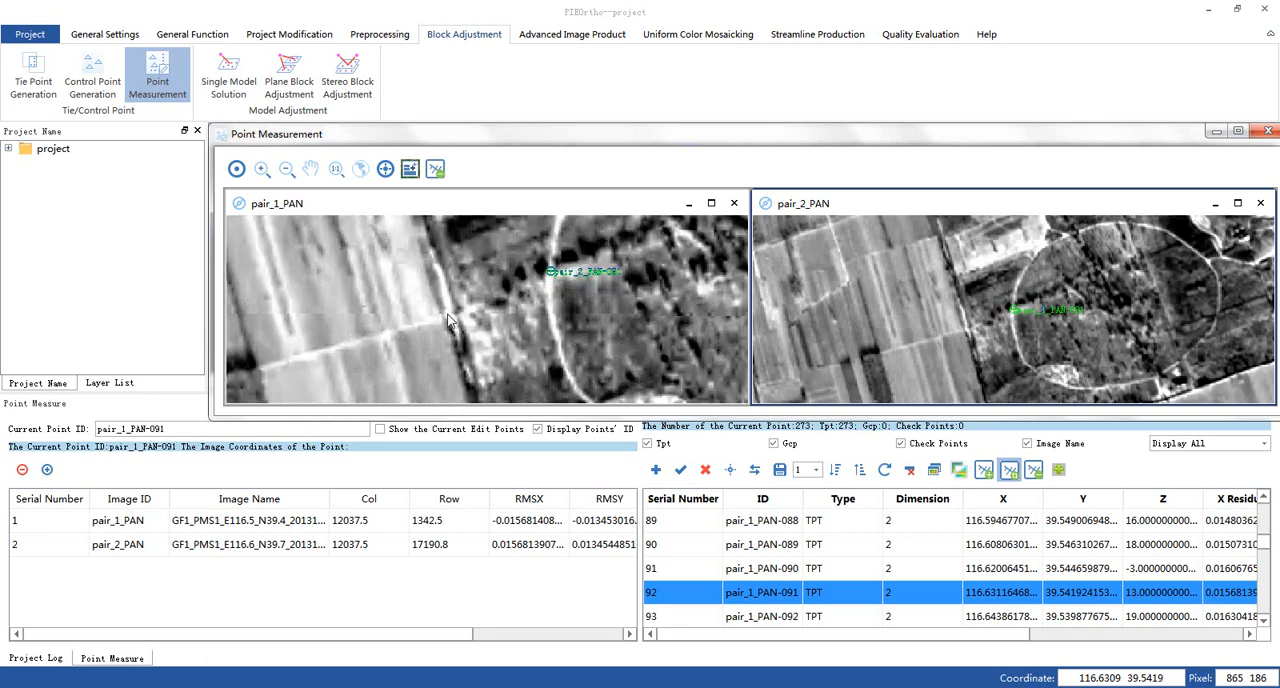
left_click(444, 316)
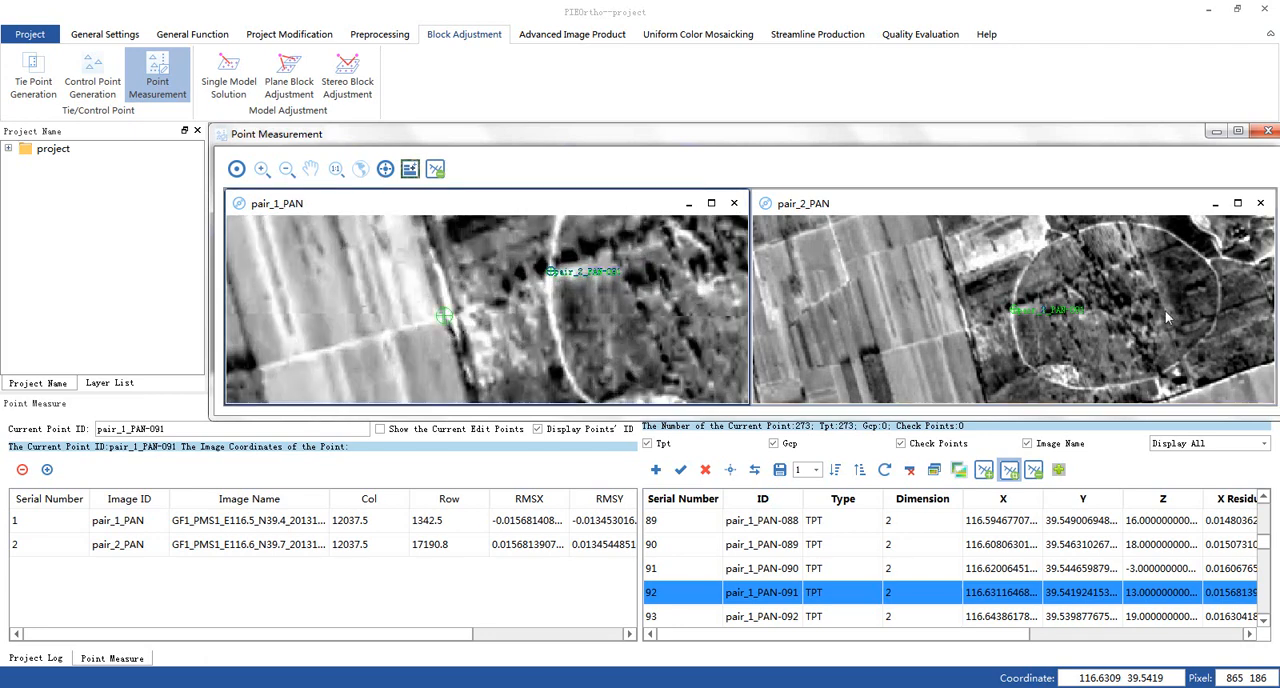
scroll(945, 335, "up", 3)
scroll(955, 349, "up", 1)
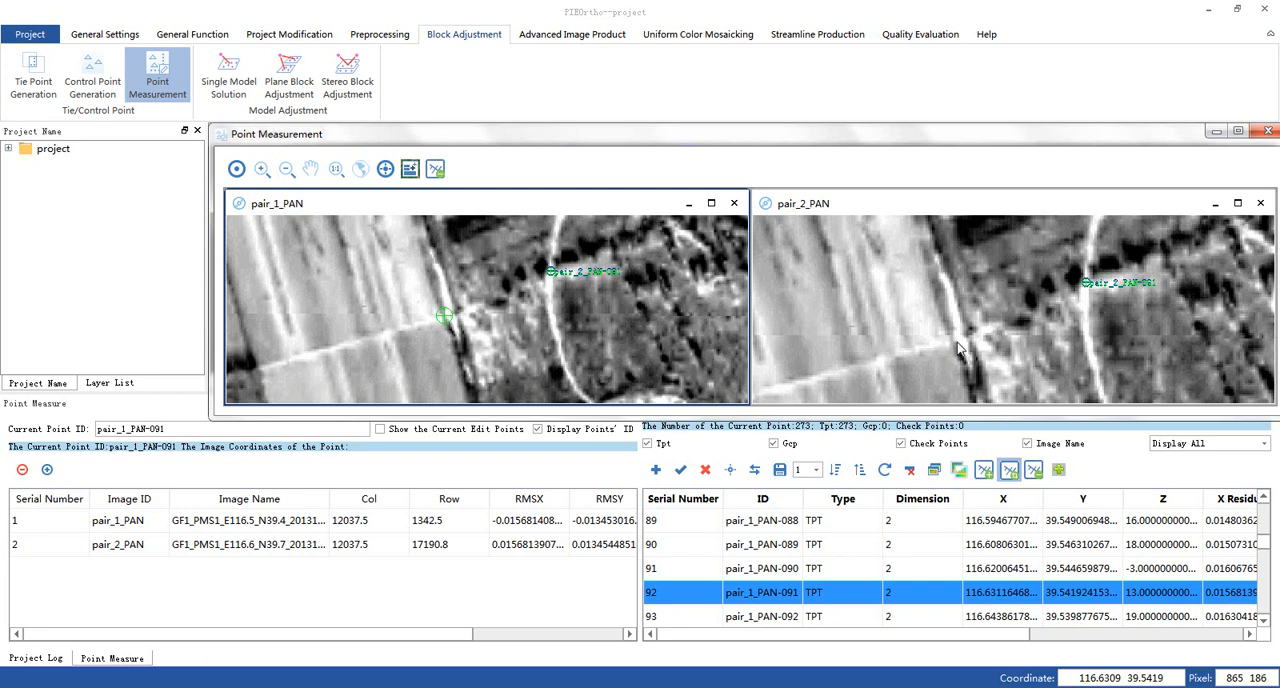
left_click(952, 339)
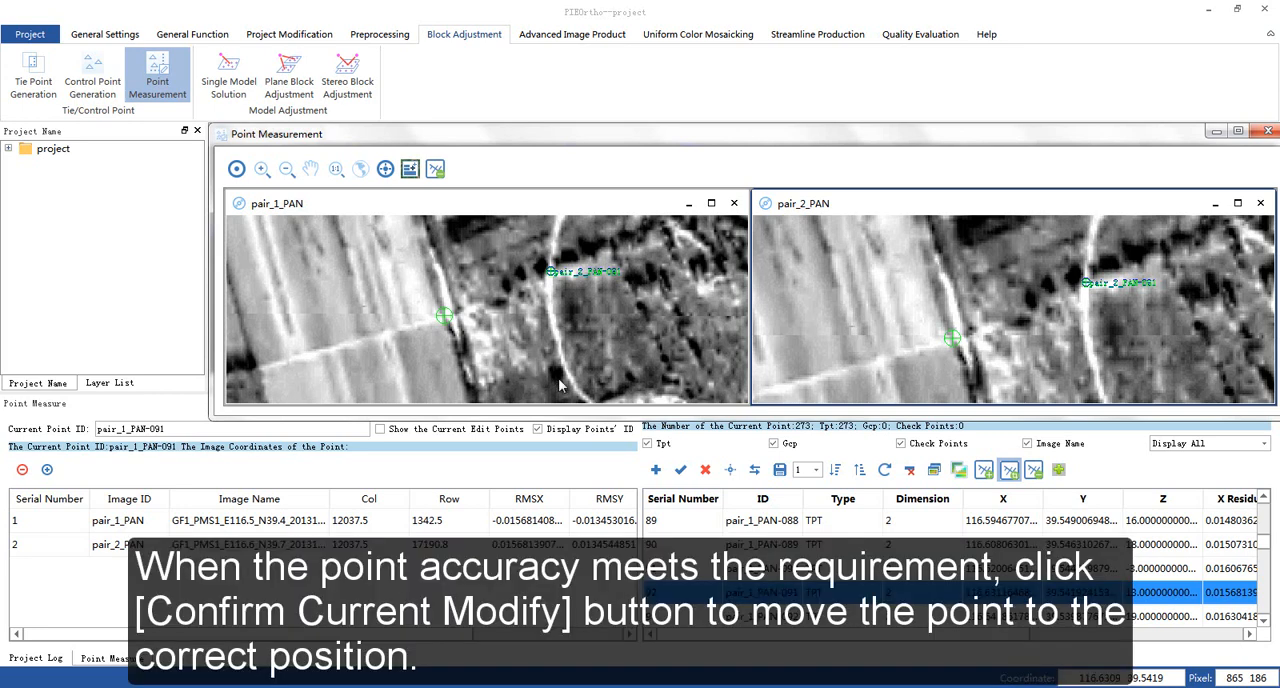
left_click(680, 470)
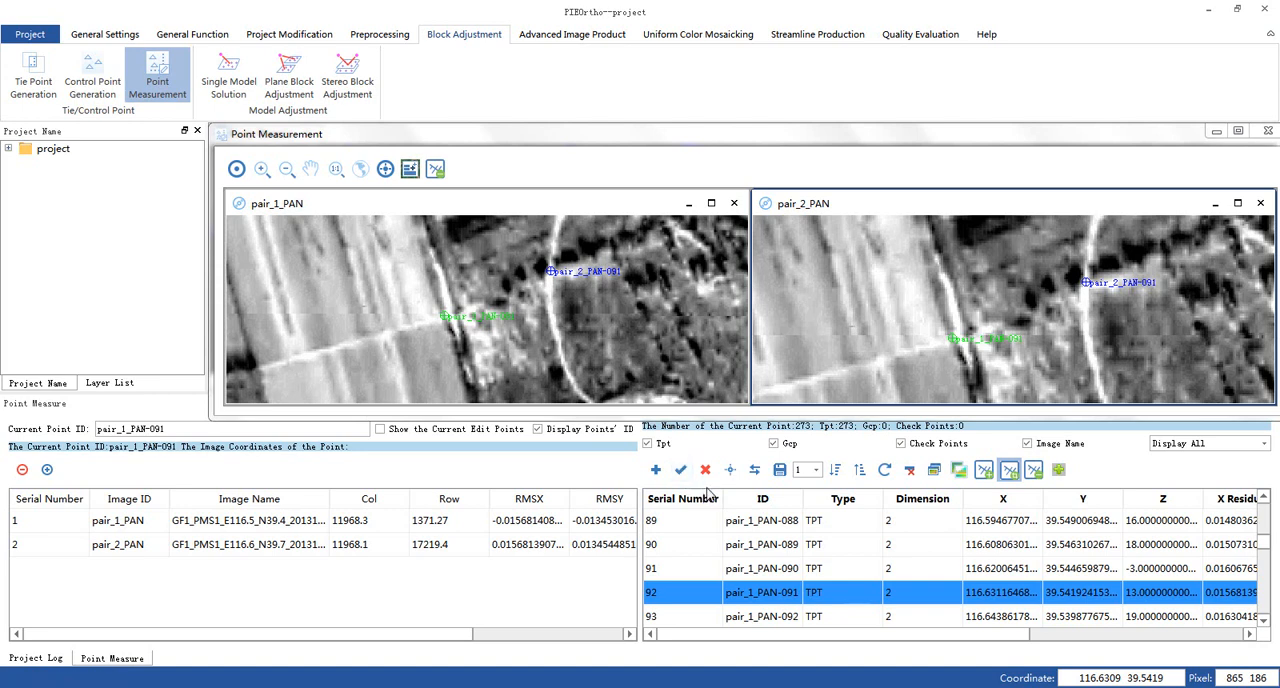
- Delete tie point pair_1_PAN-091 and return to the tie point overview
left_click(707, 472)
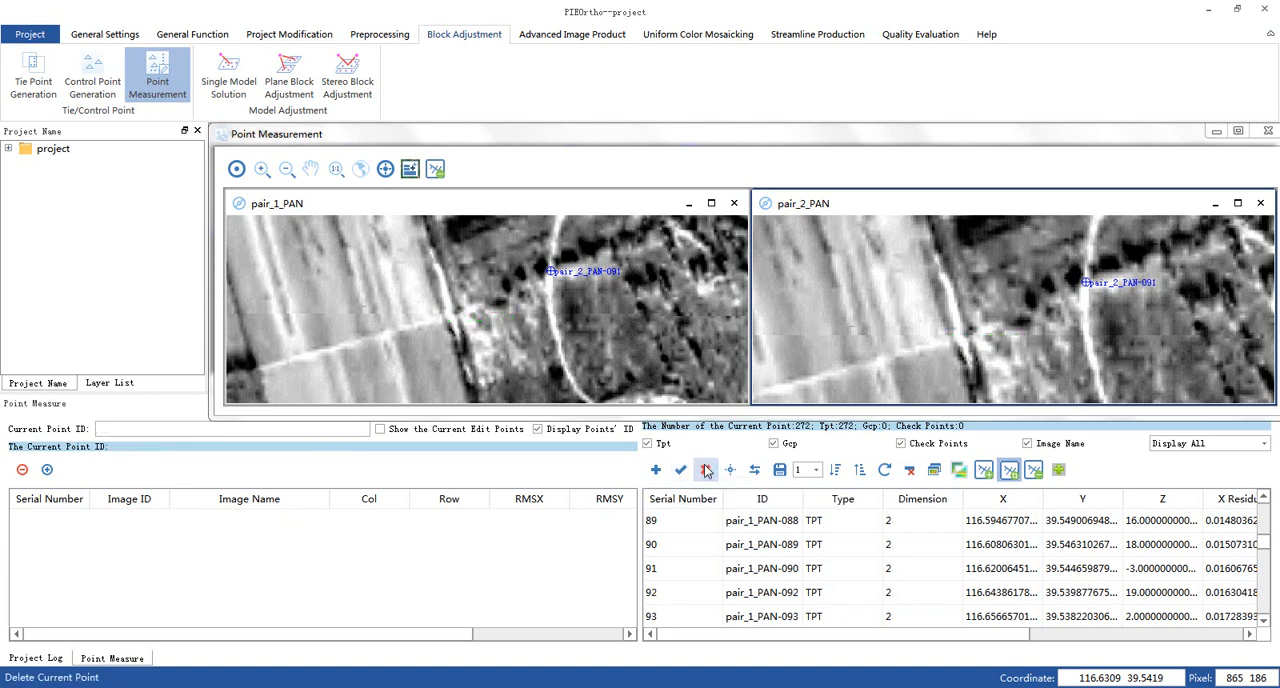
scroll(667, 342, "down", 2)
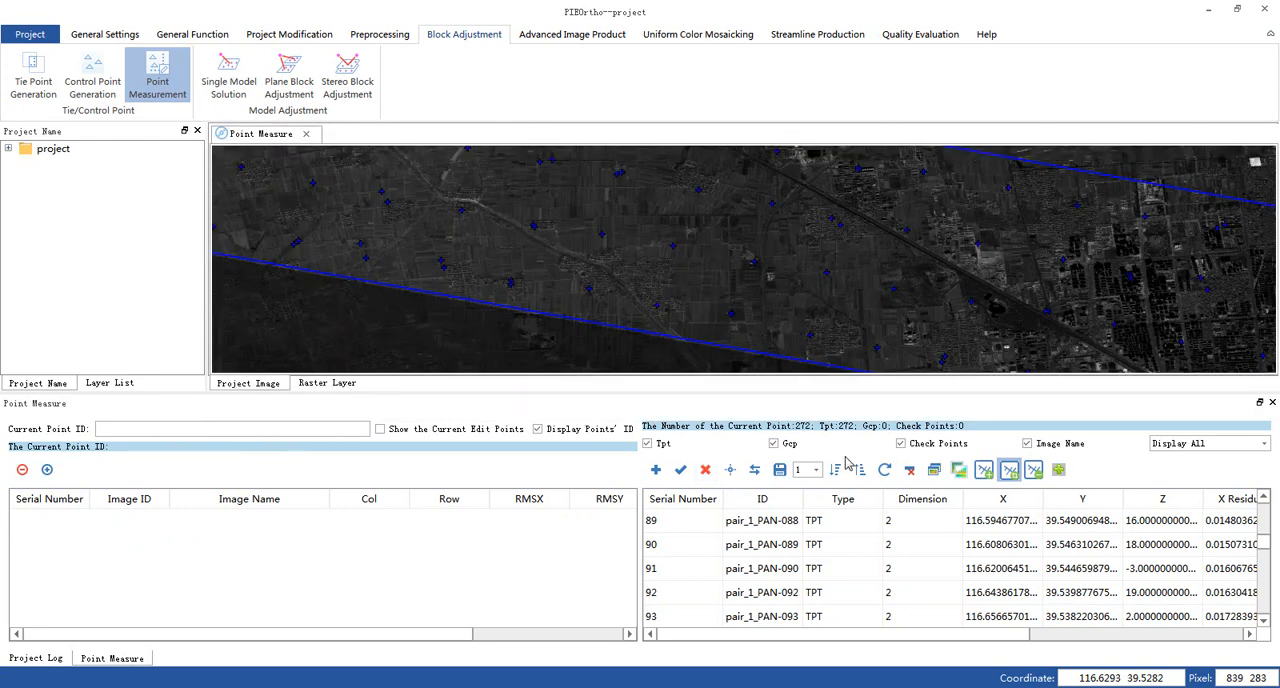
- Sort the tie points by descending residual, then open tie point pair_1_PAN-010 in both images and delete it
left_click(836, 471)
left_click_drag(930, 634, 1135, 656)
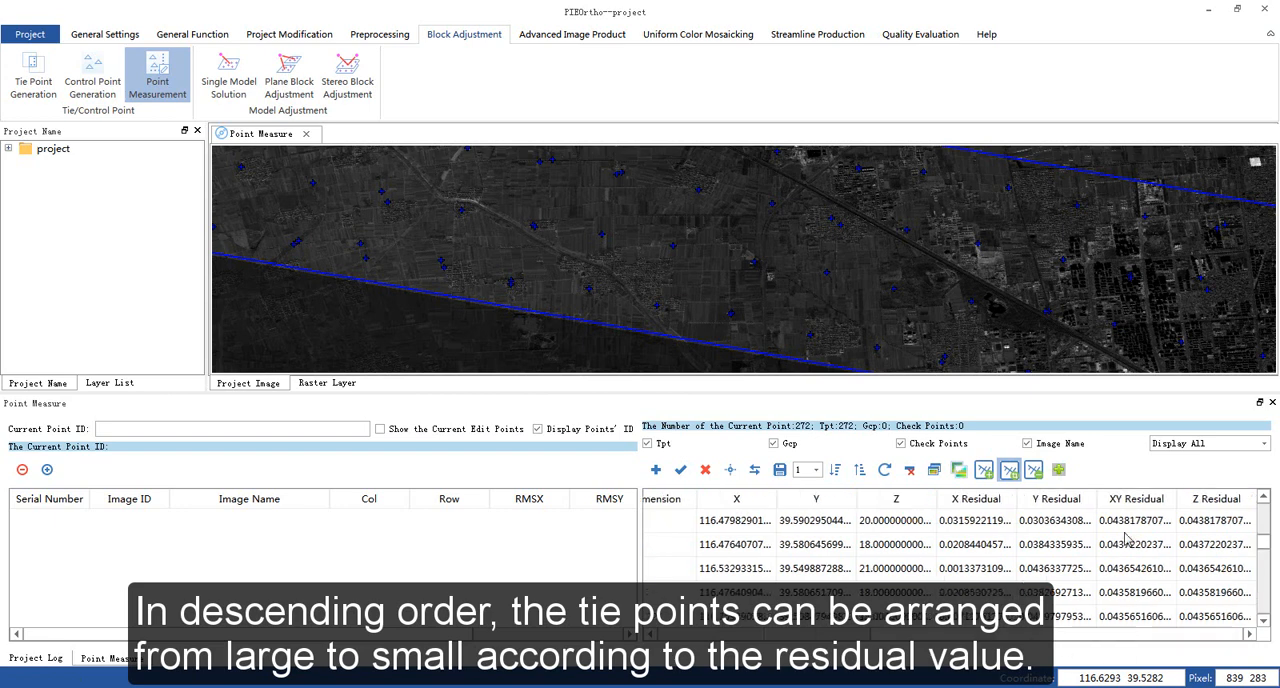
left_click(1122, 521)
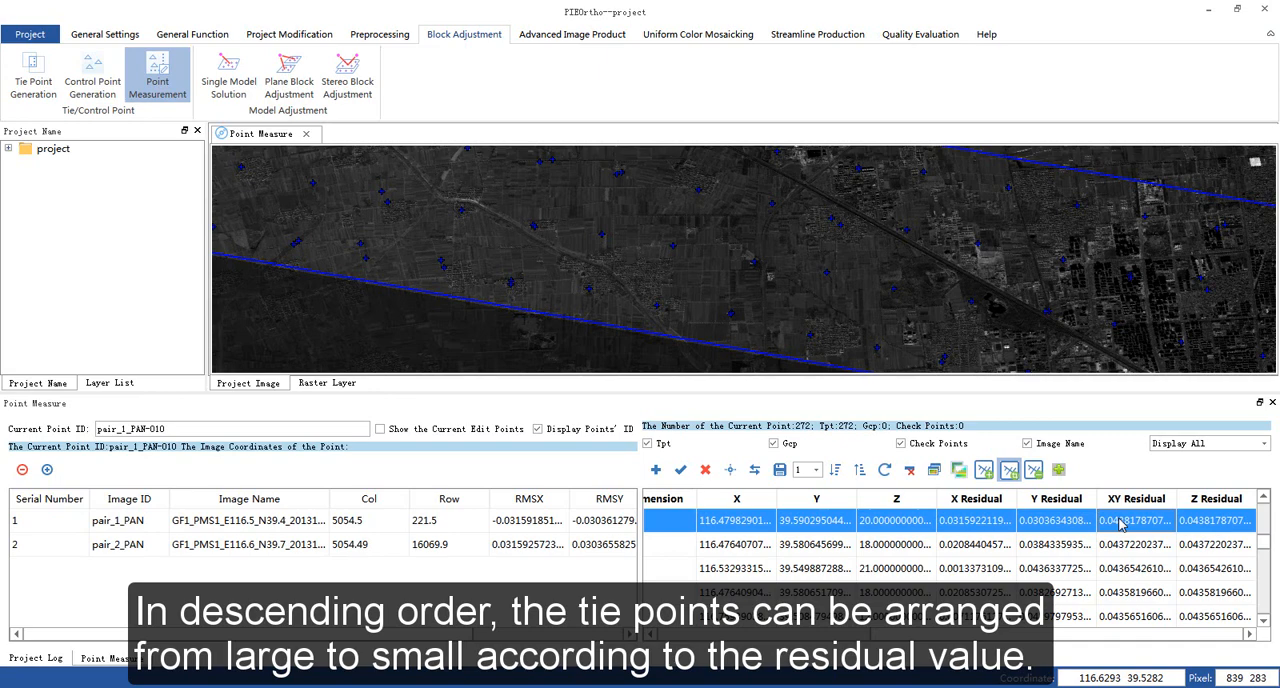
double_click(1122, 521)
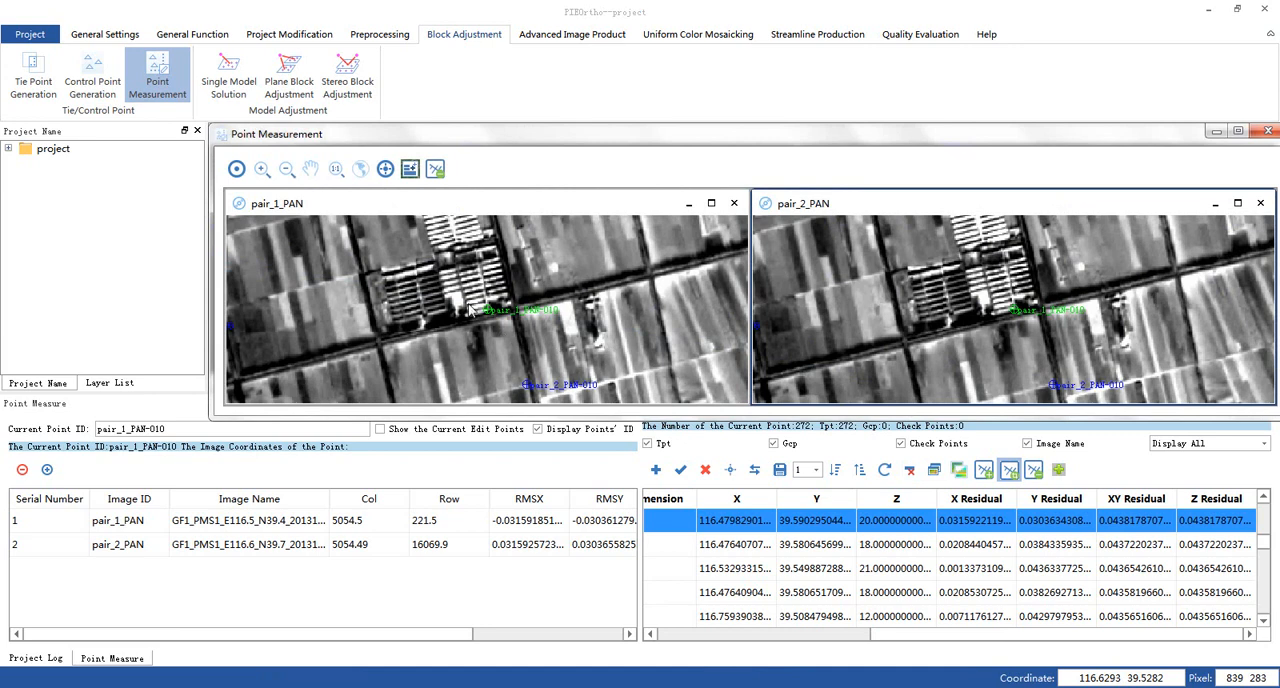
left_click(705, 470)
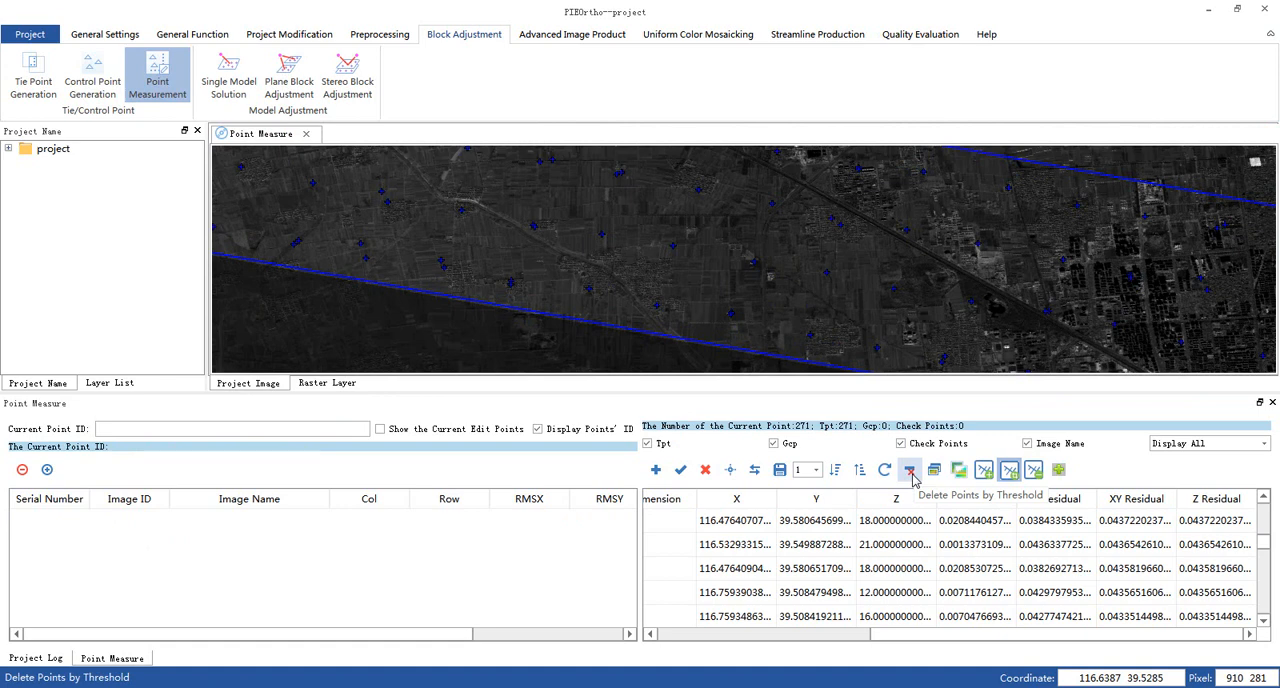
- Delete all tie points whose residual exceeds a threshold of 0.5 pixel
left_click(910, 474)
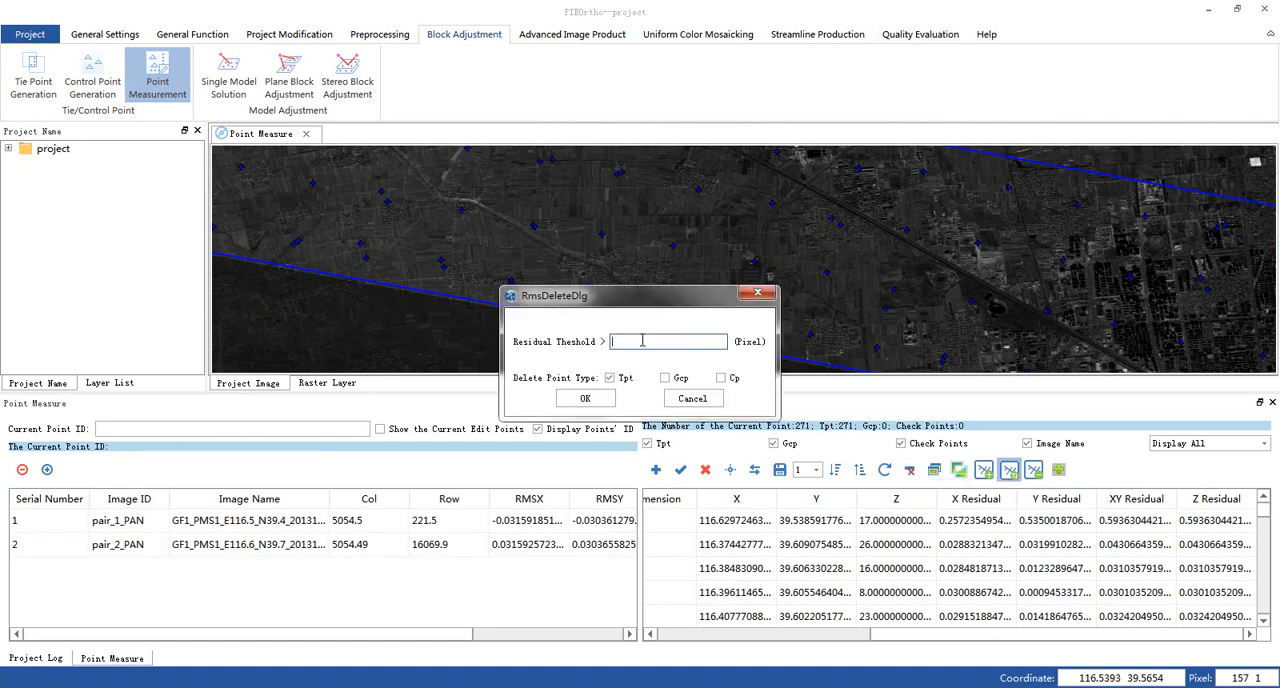
type("0.5")
left_click(600, 399)
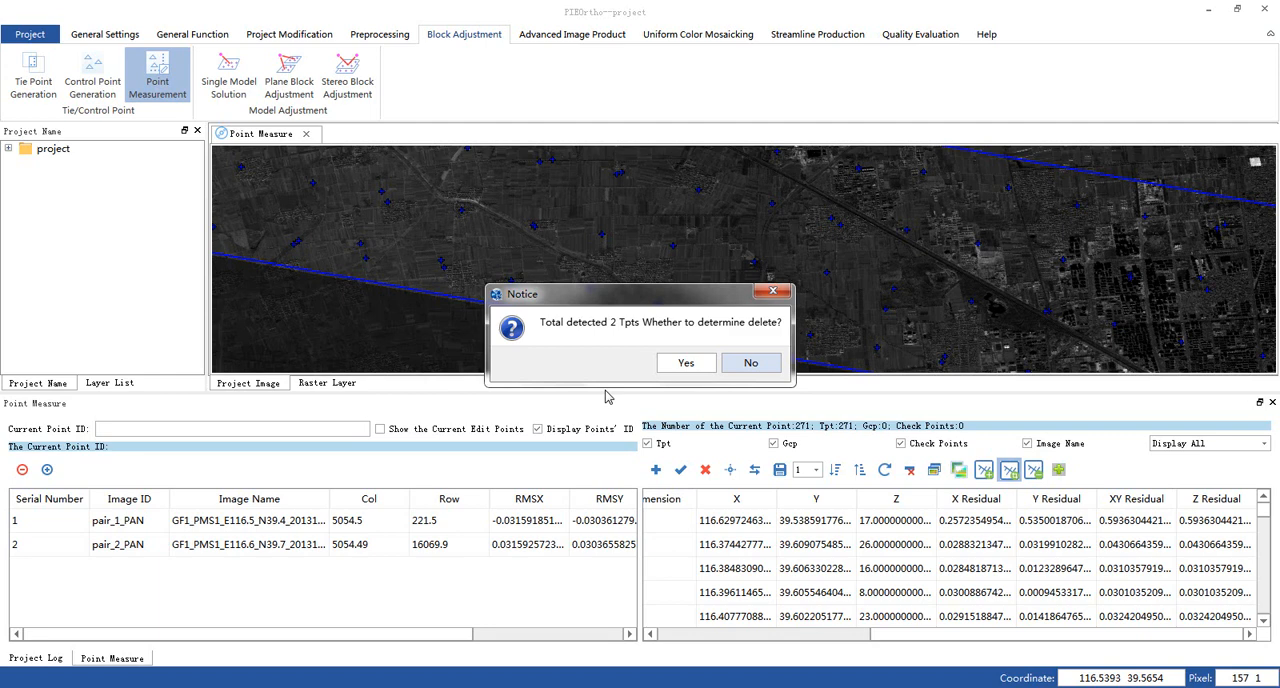
left_click(676, 367)
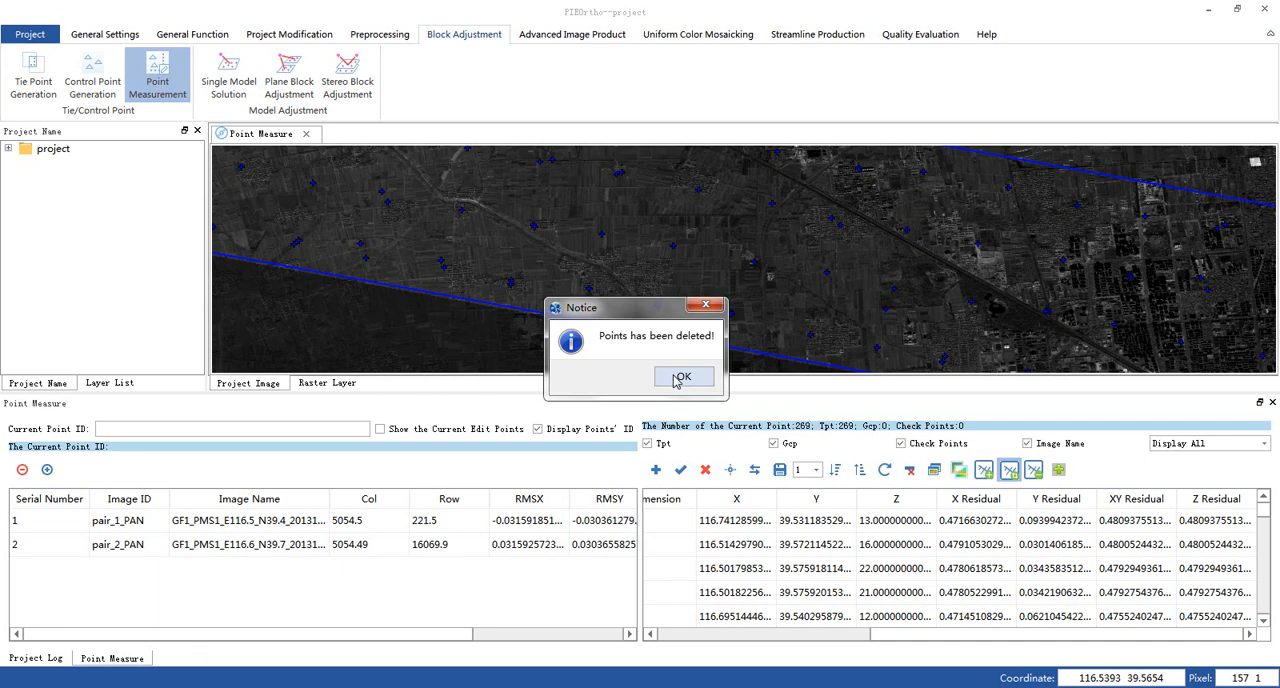
left_click(680, 377)
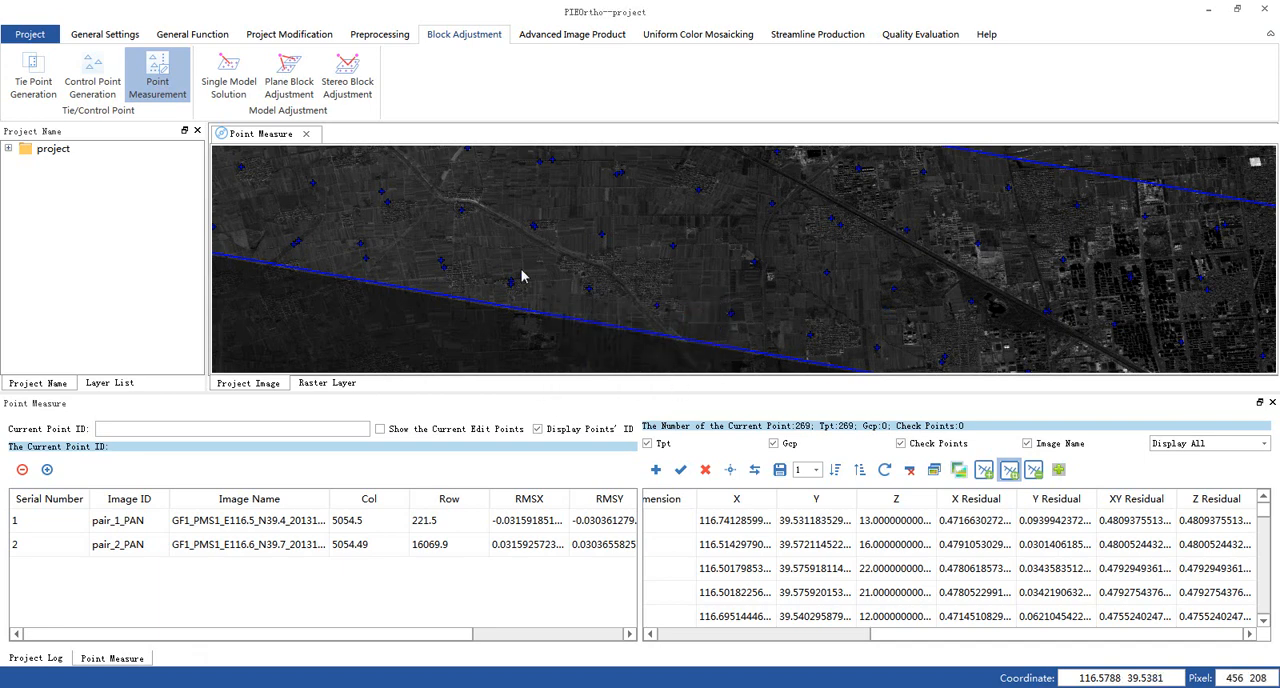
- Run a conventional plane block adjustment with an RMSE threshold of 1 pixel and re-sort the points by descending residual
left_click(289, 85)
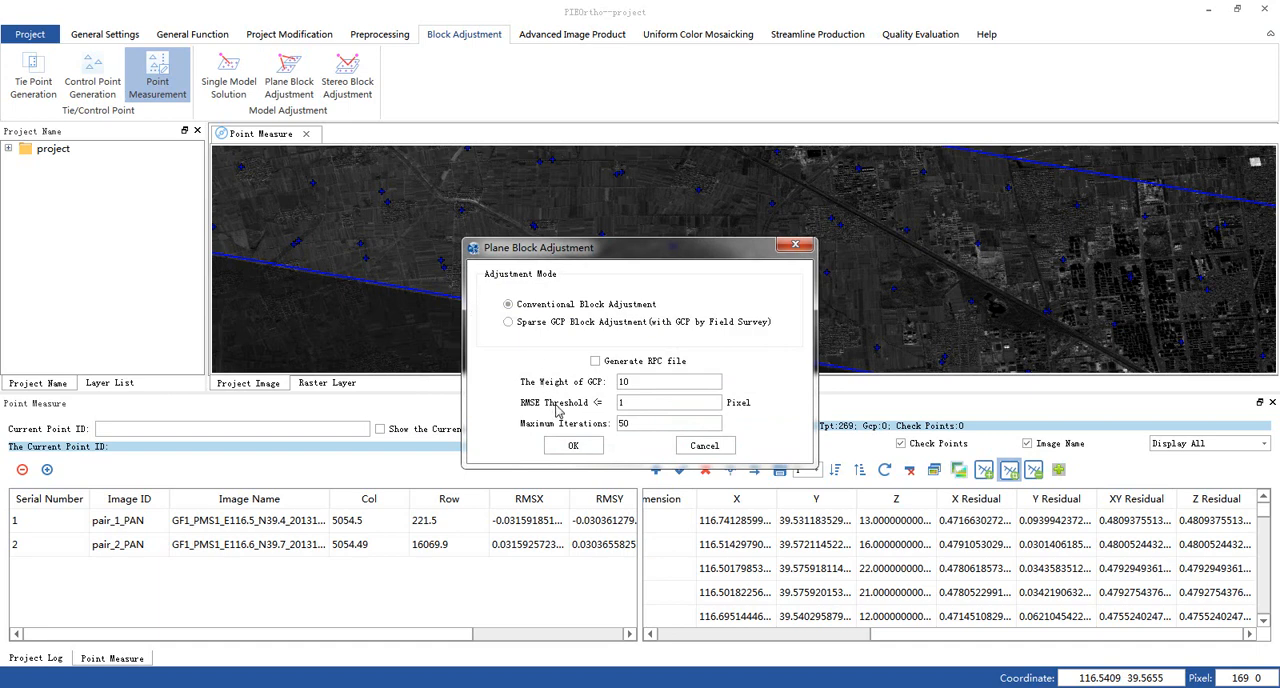
left_click(573, 445)
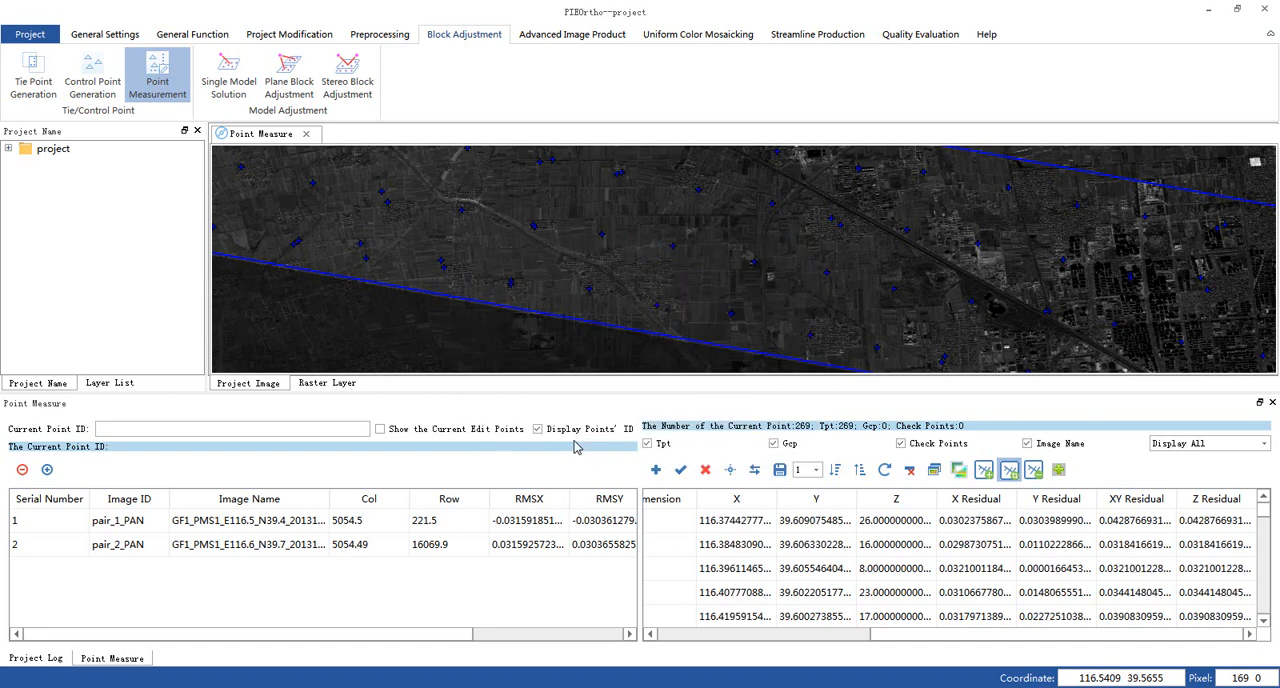
left_click(836, 473)
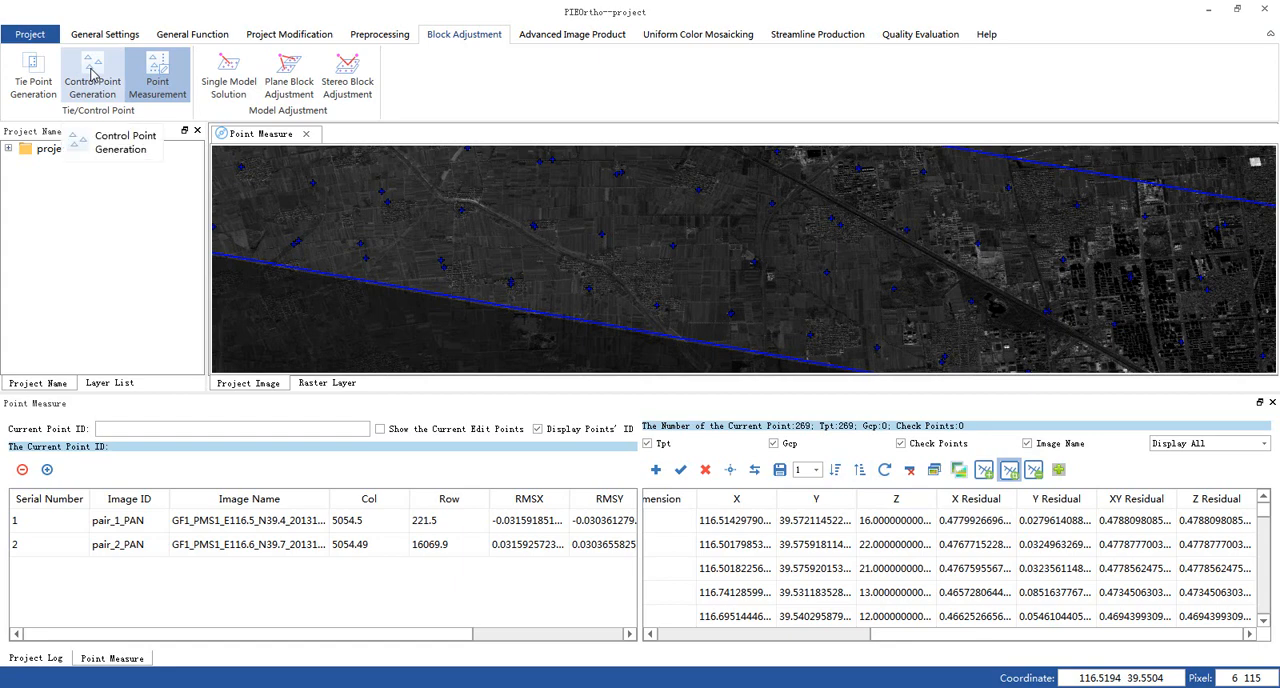
- Generate control points for both PAN images with 1000 seed points, search radius 30, error threshold 5 pixels and similarity threshold 65%
left_click(92, 75)
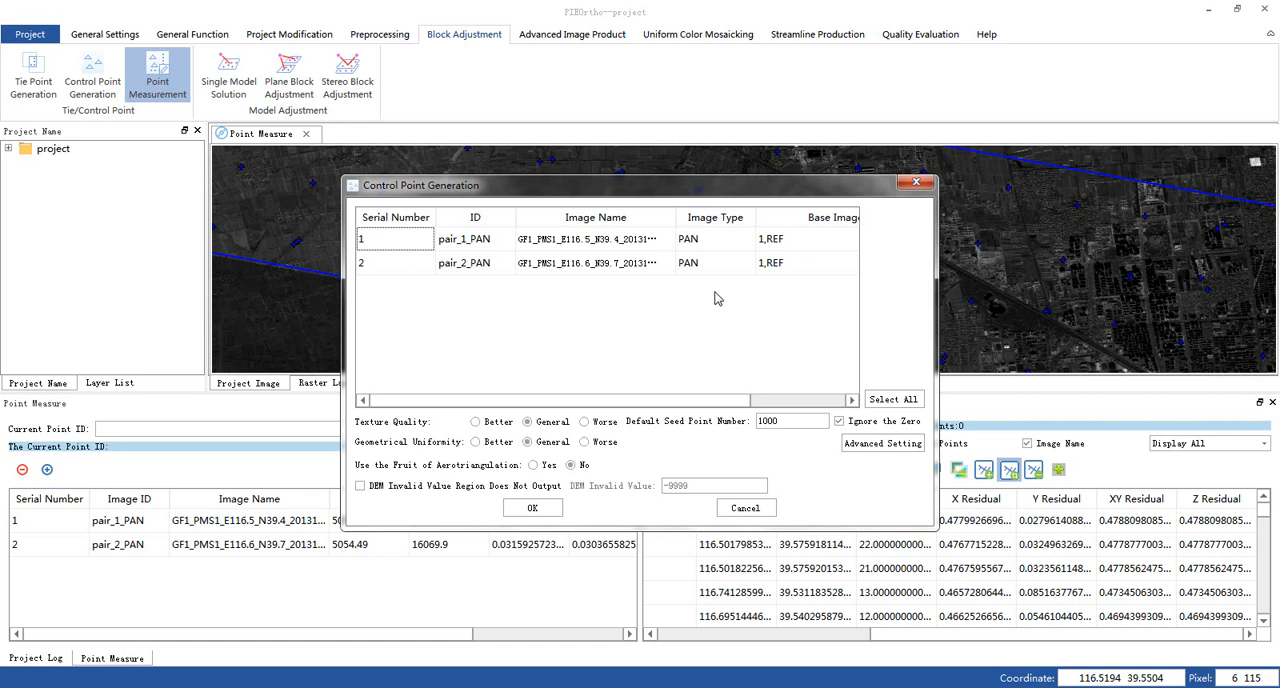
left_click(889, 400)
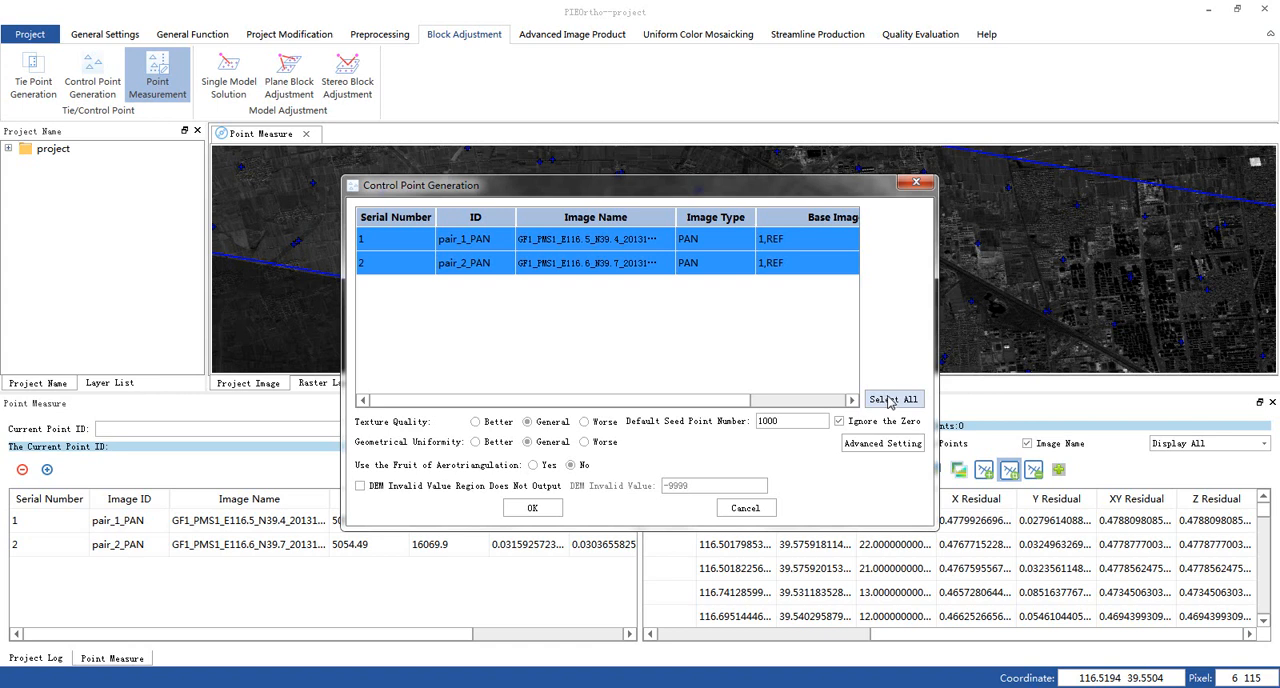
left_click(882, 444)
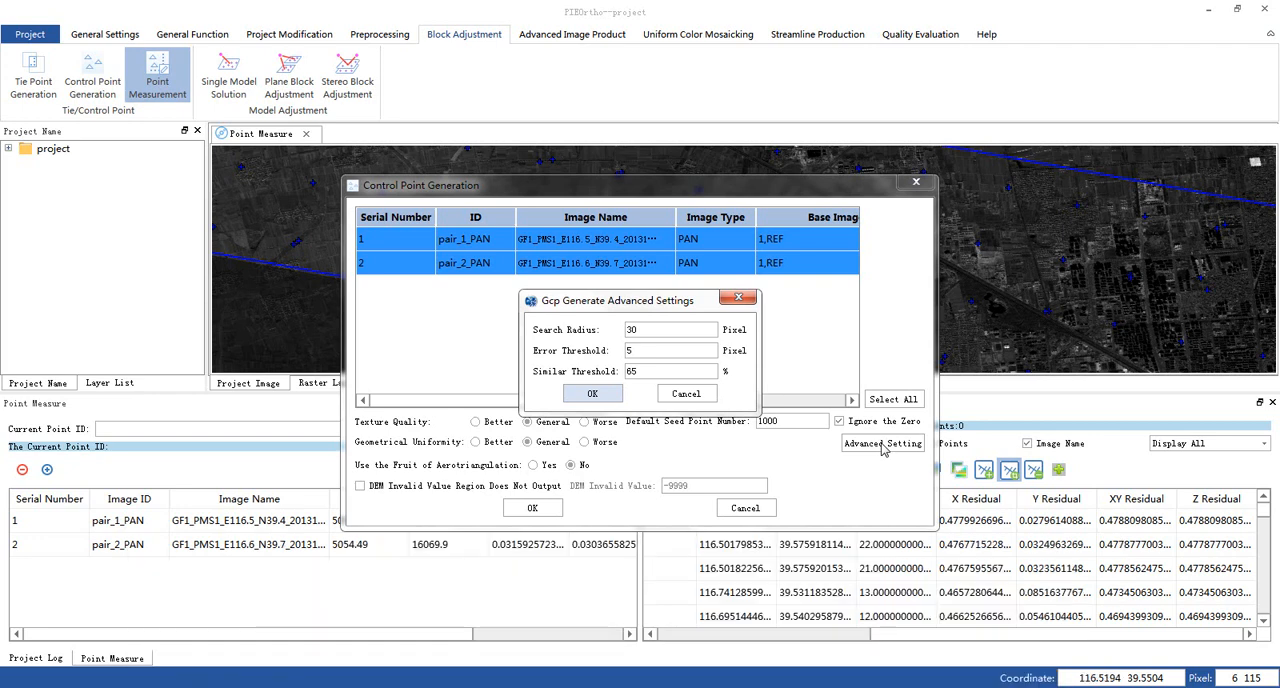
left_click(592, 394)
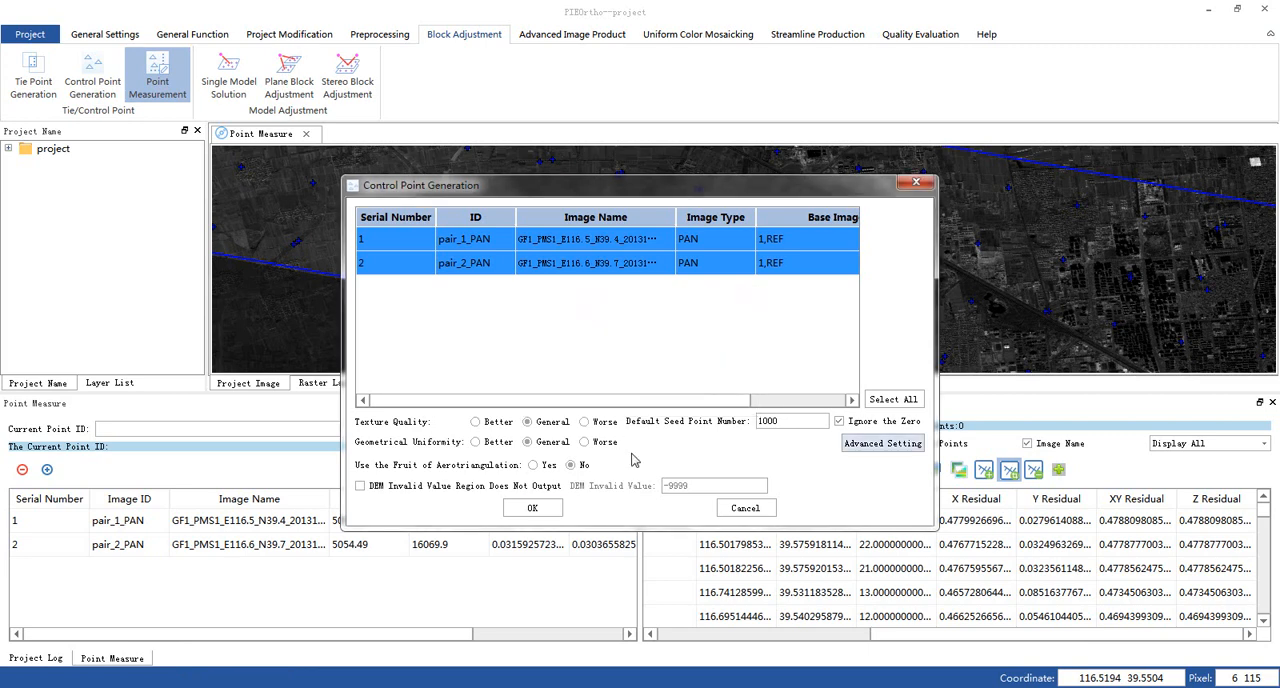
left_click(538, 509)
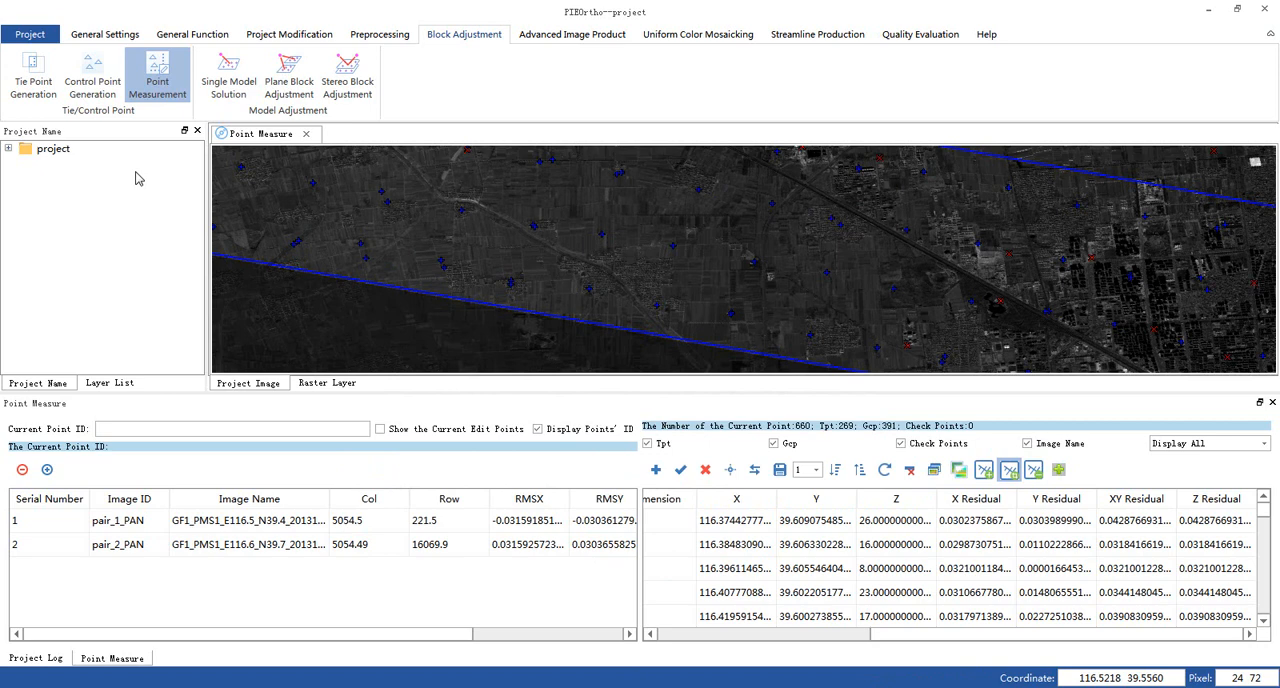
- Close and reopen Point Measurement to show the generated control points on the full images
left_click(159, 88)
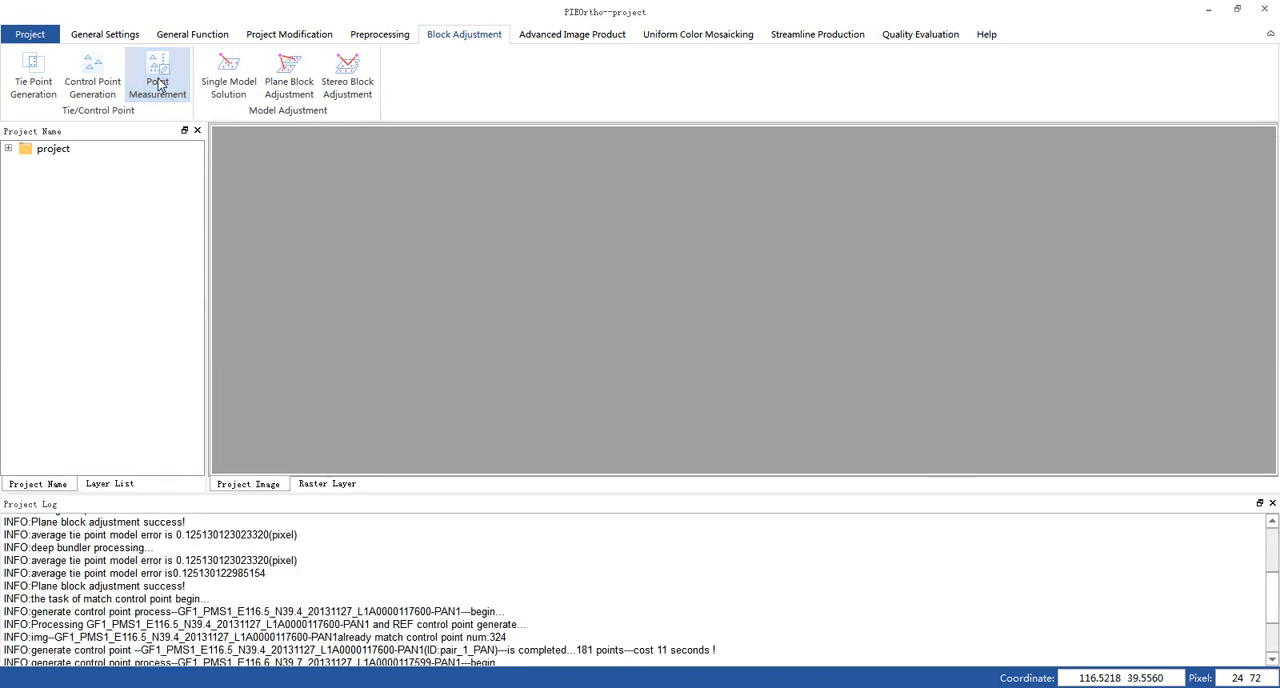
scroll(380, 563, "down", 3)
left_click(158, 82)
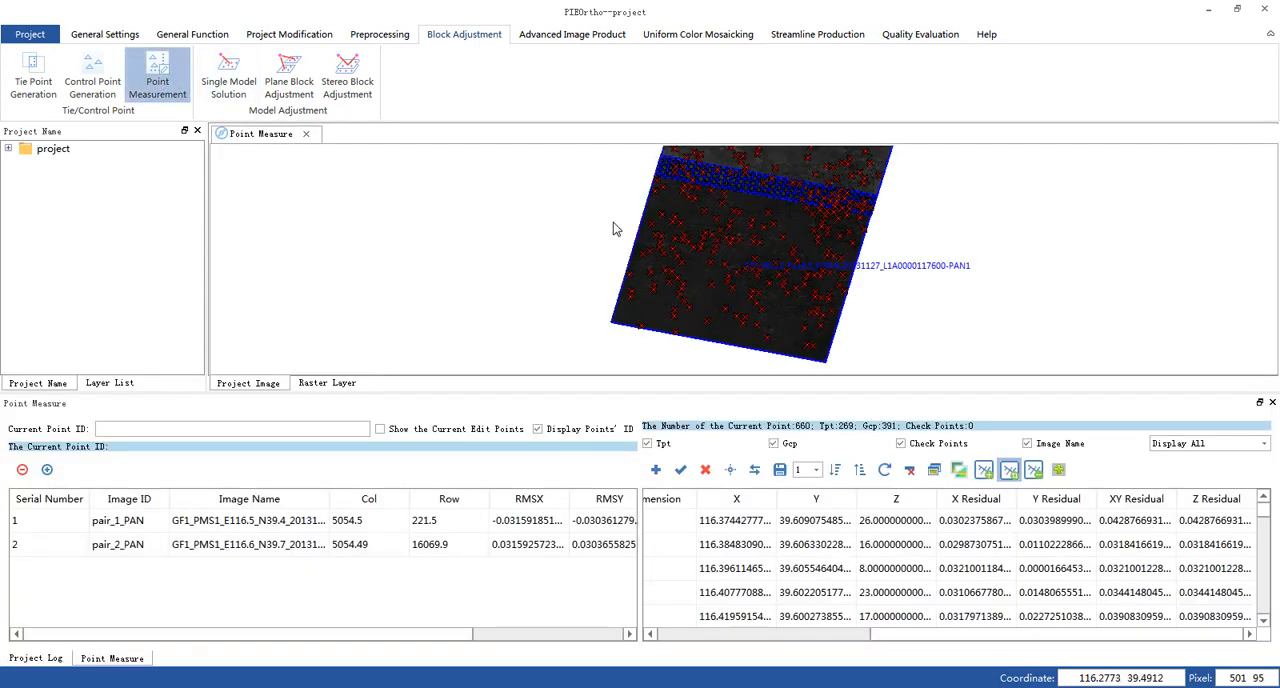
- List the control points without tie points in descending residual order and open pair_2_PAN_GCP_163 for measurement
left_click(835, 469)
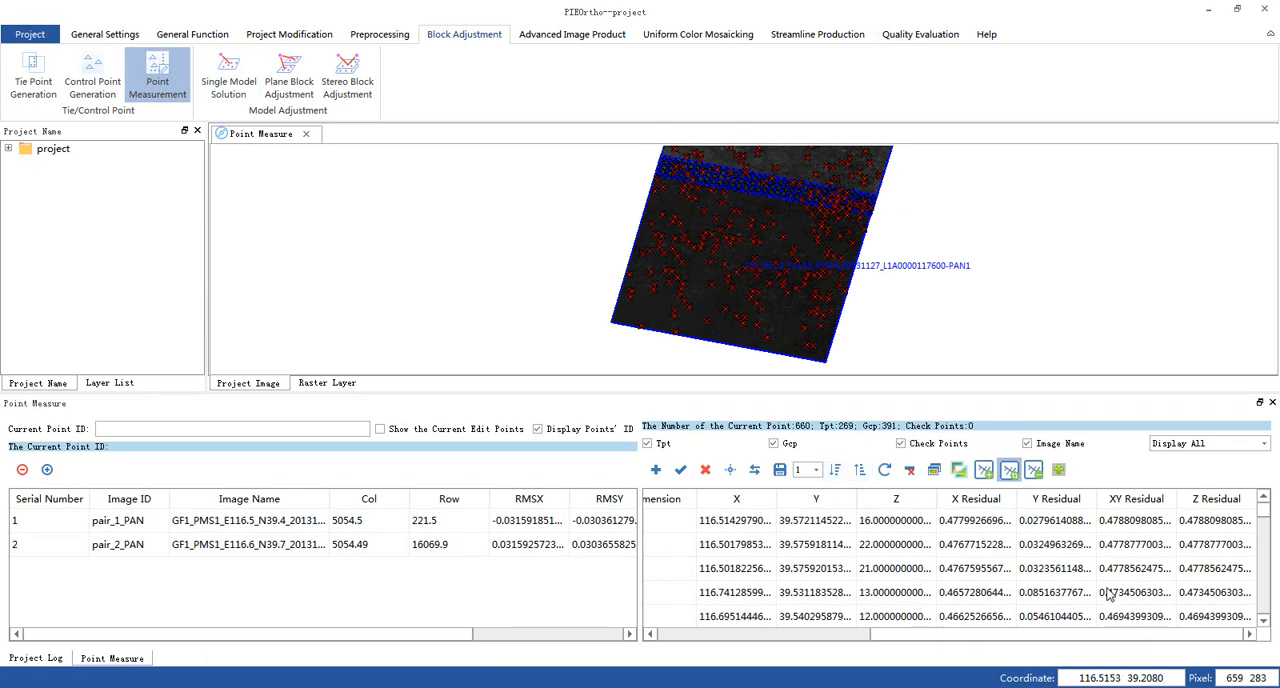
left_click(1141, 521)
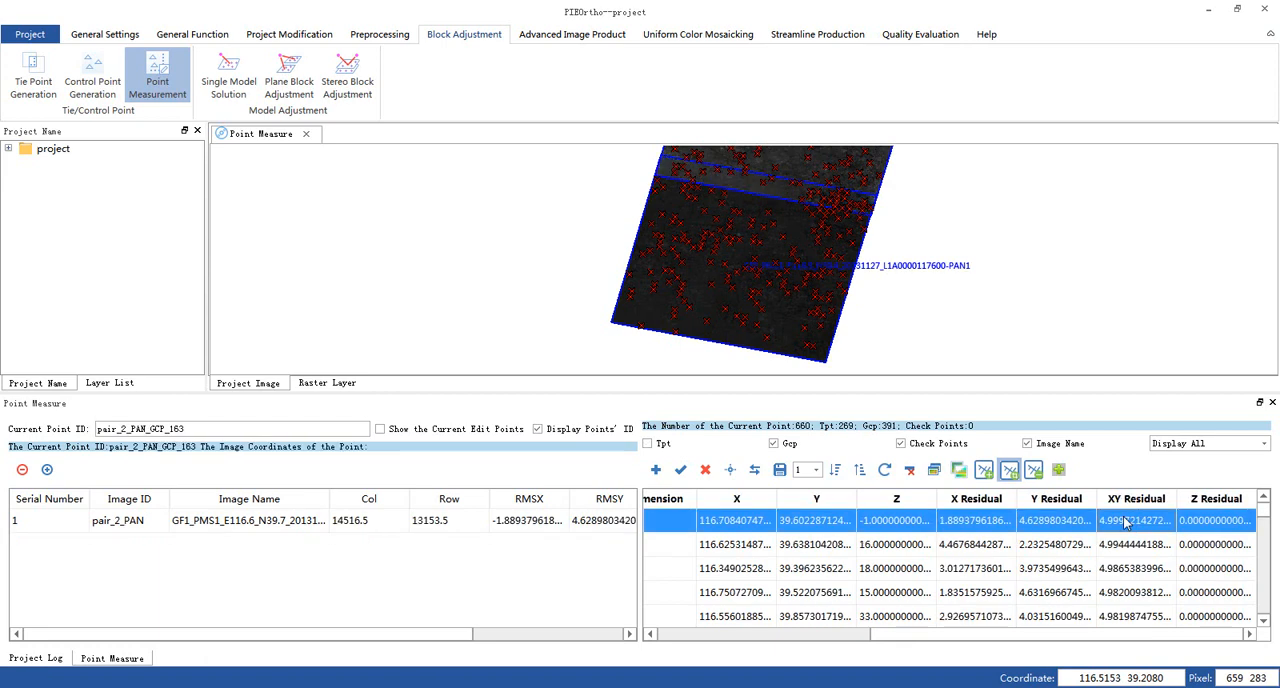
double_click(1127, 521)
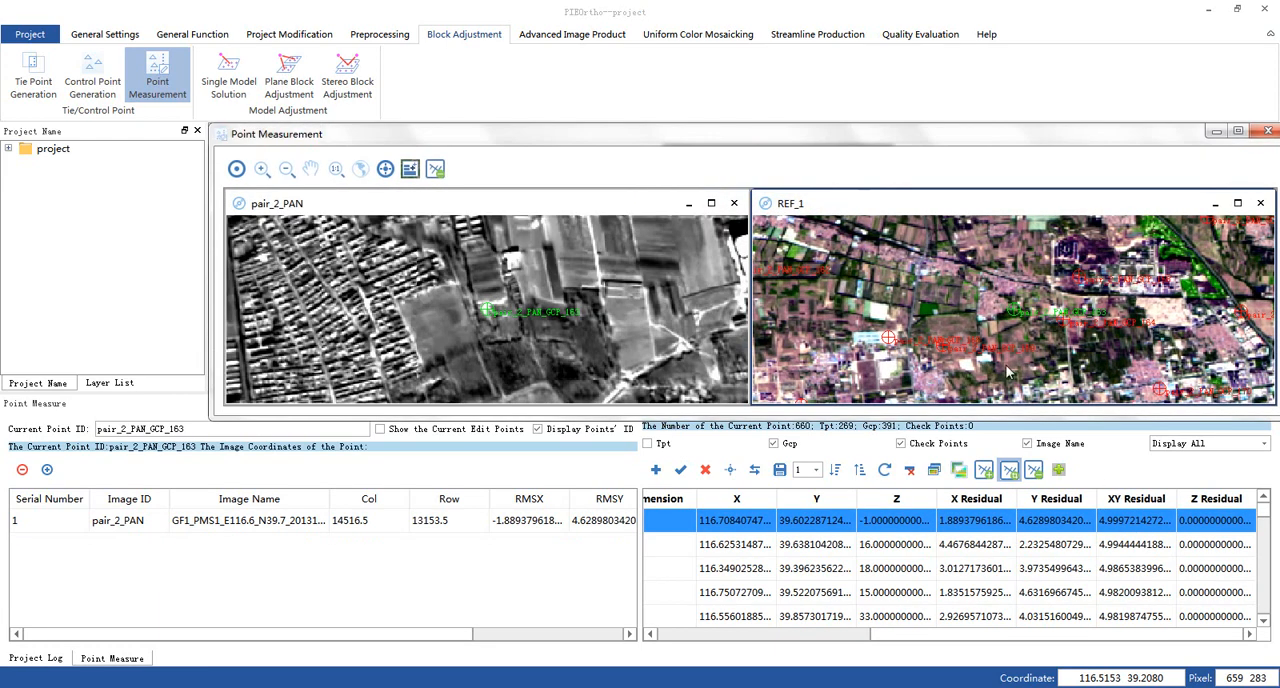
- Compare control point pair_2_PAN_GCP_163 between pair_2_PAN and REF_1, then delete it and close the measurement window
scroll(1018, 320, "up", 3)
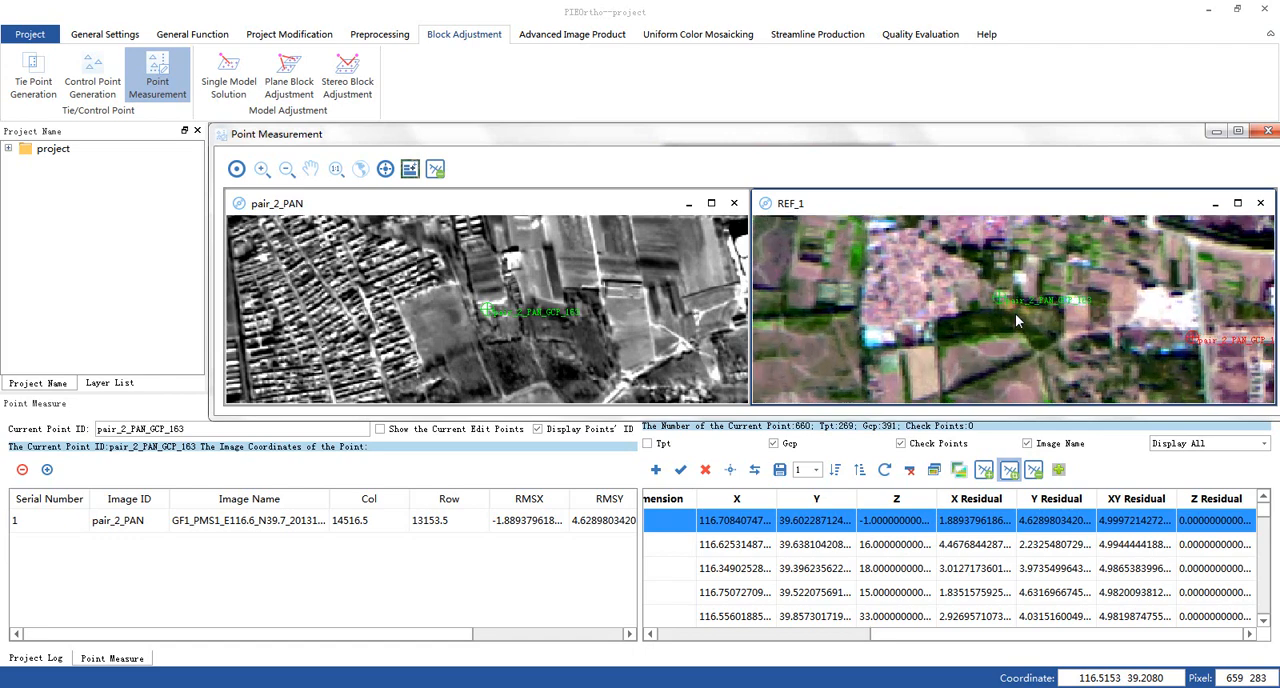
scroll(1016, 320, "up", 1)
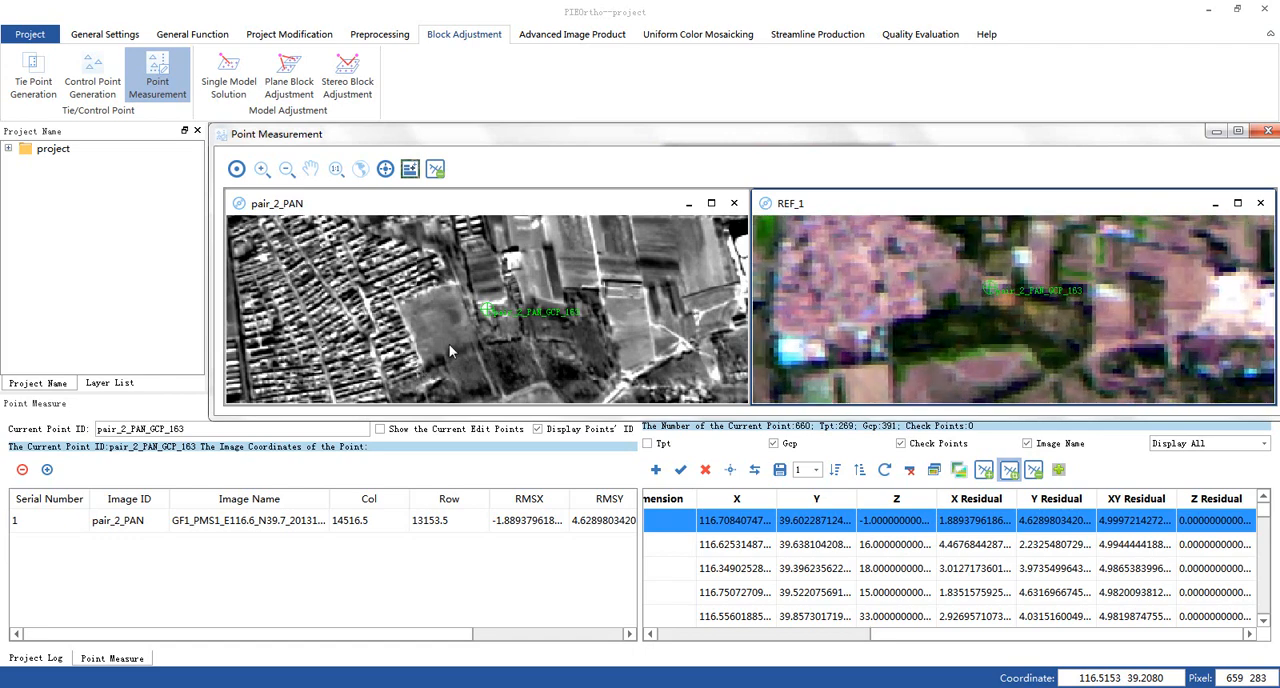
scroll(469, 322, "up", 2)
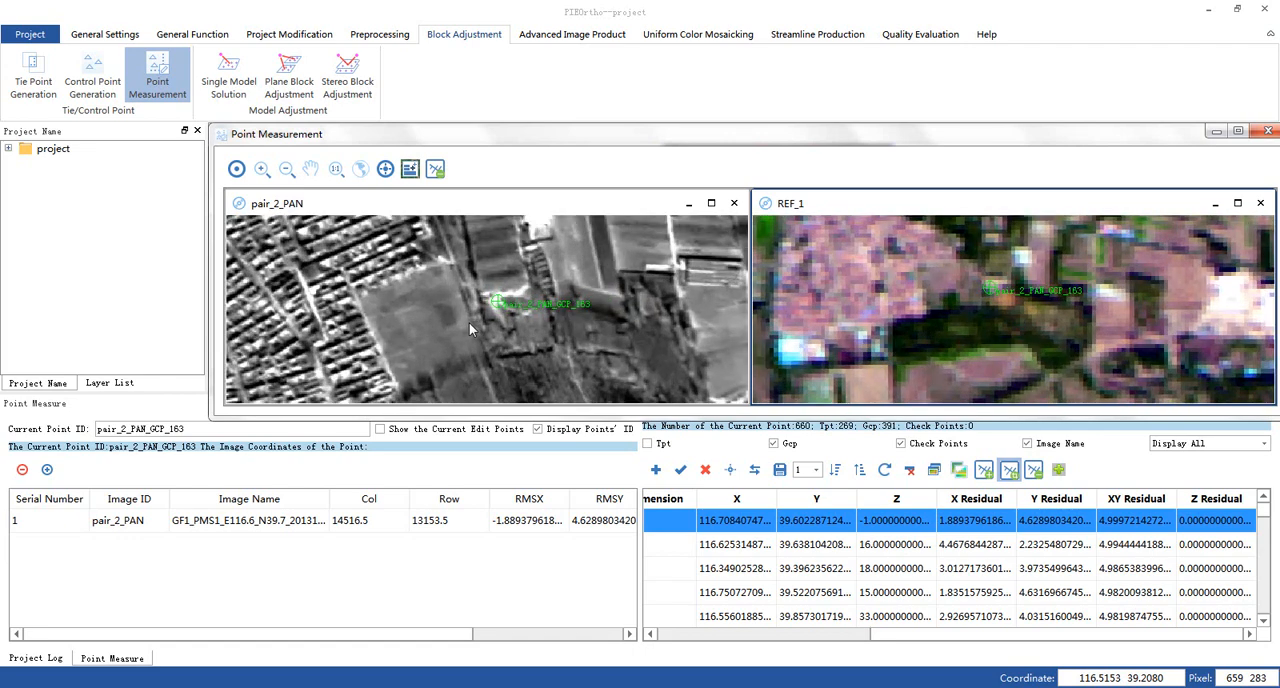
left_click(705, 469)
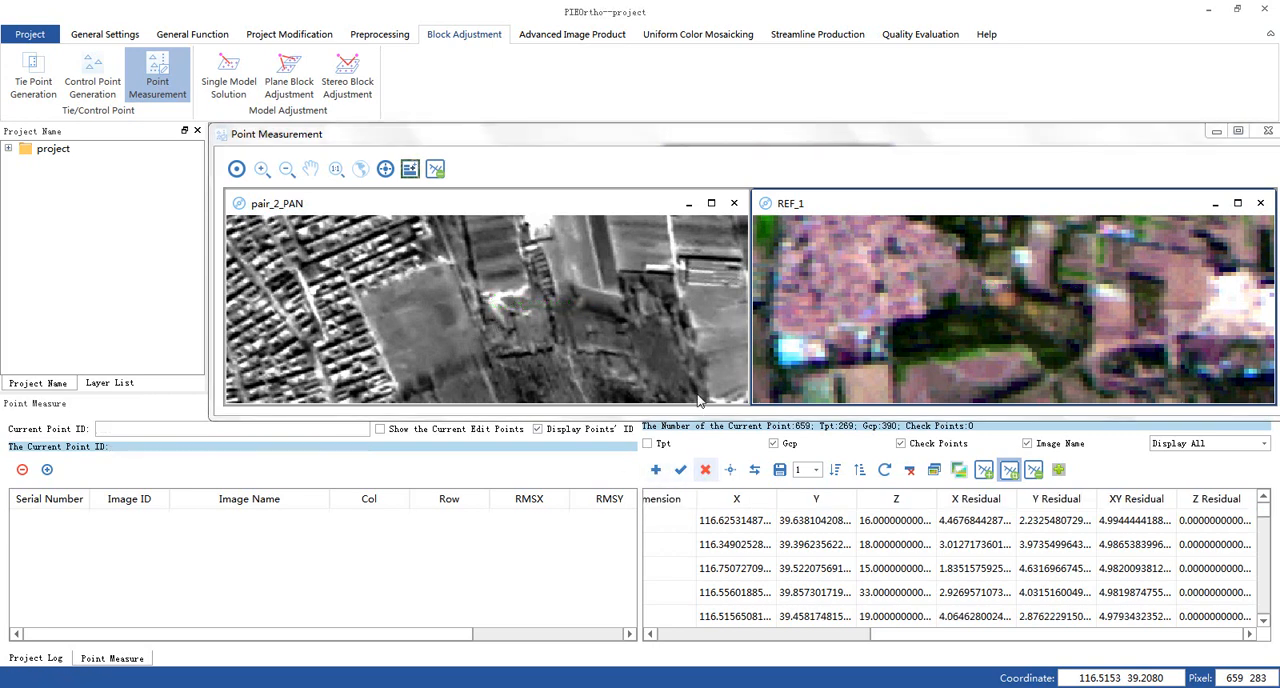
left_click(1268, 130)
- Delete only the Gcp points whose residual exceeds 4.5 pixels, leaving Tpt out of the deletion
left_click(909, 469)
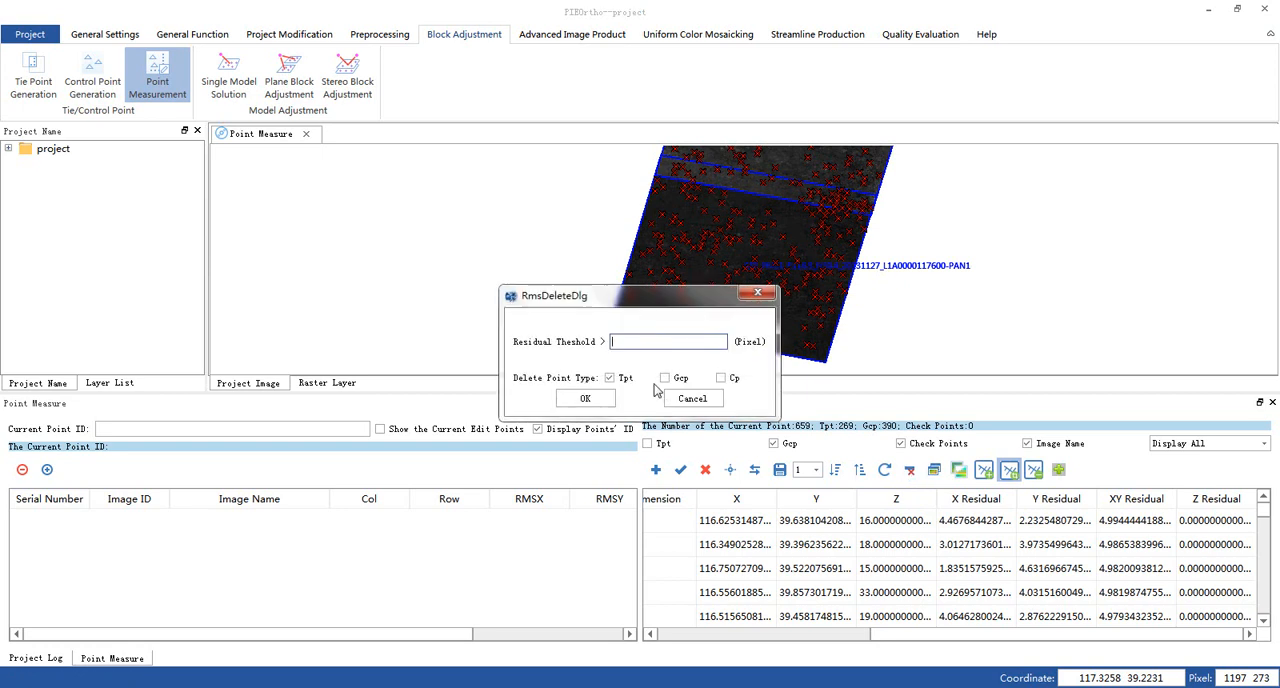
type("4.5")
left_click(665, 378)
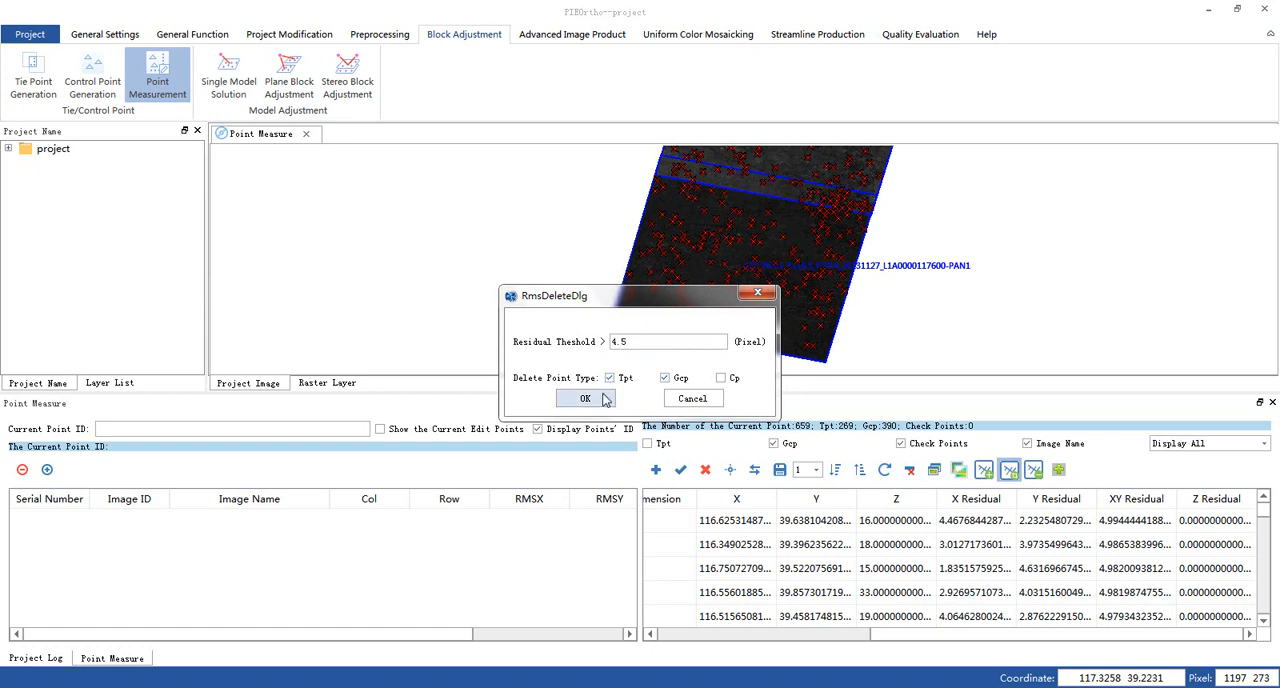
left_click(609, 378)
left_click(585, 399)
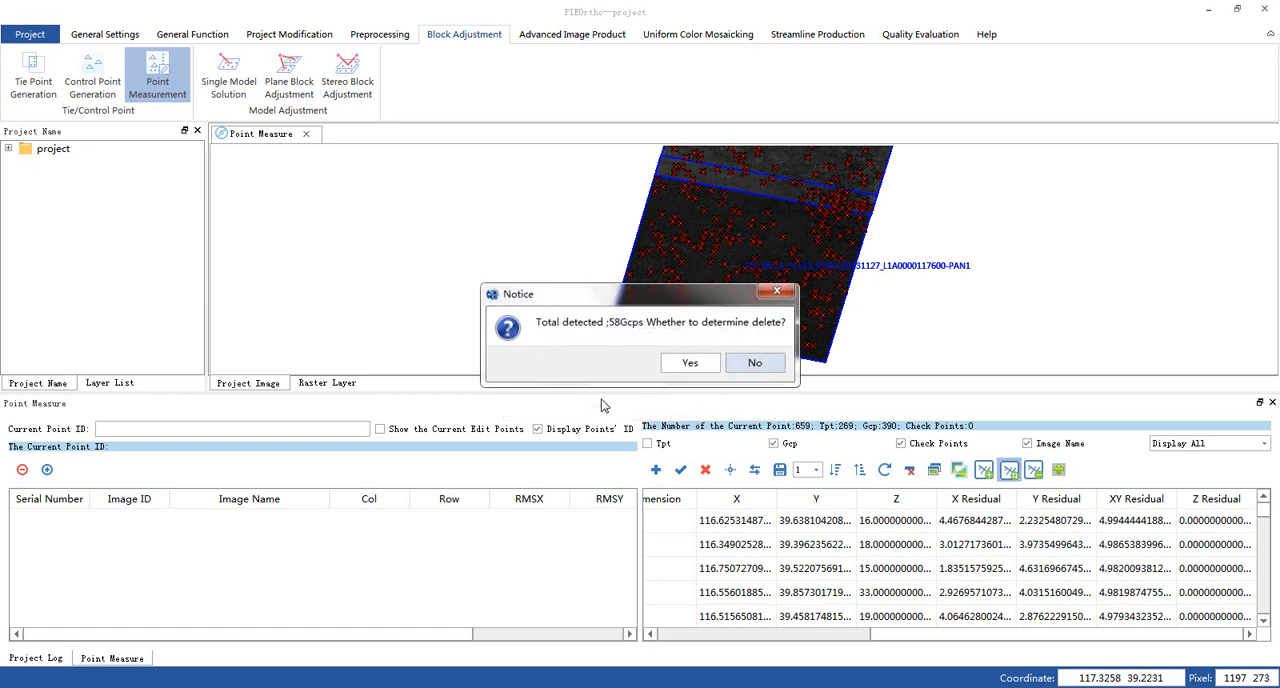
left_click(682, 365)
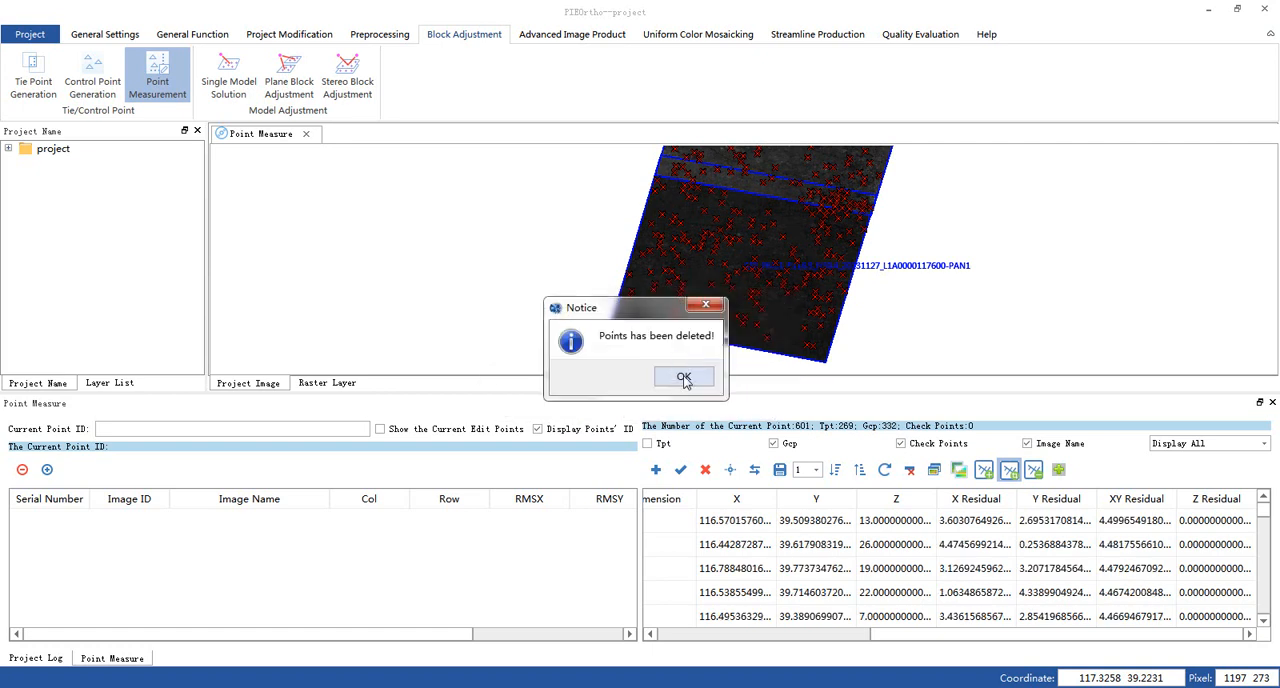
left_click(682, 370)
- Rerun the conventional plane block adjustment with the remaining control points and sort the points by descending residual
left_click(311, 98)
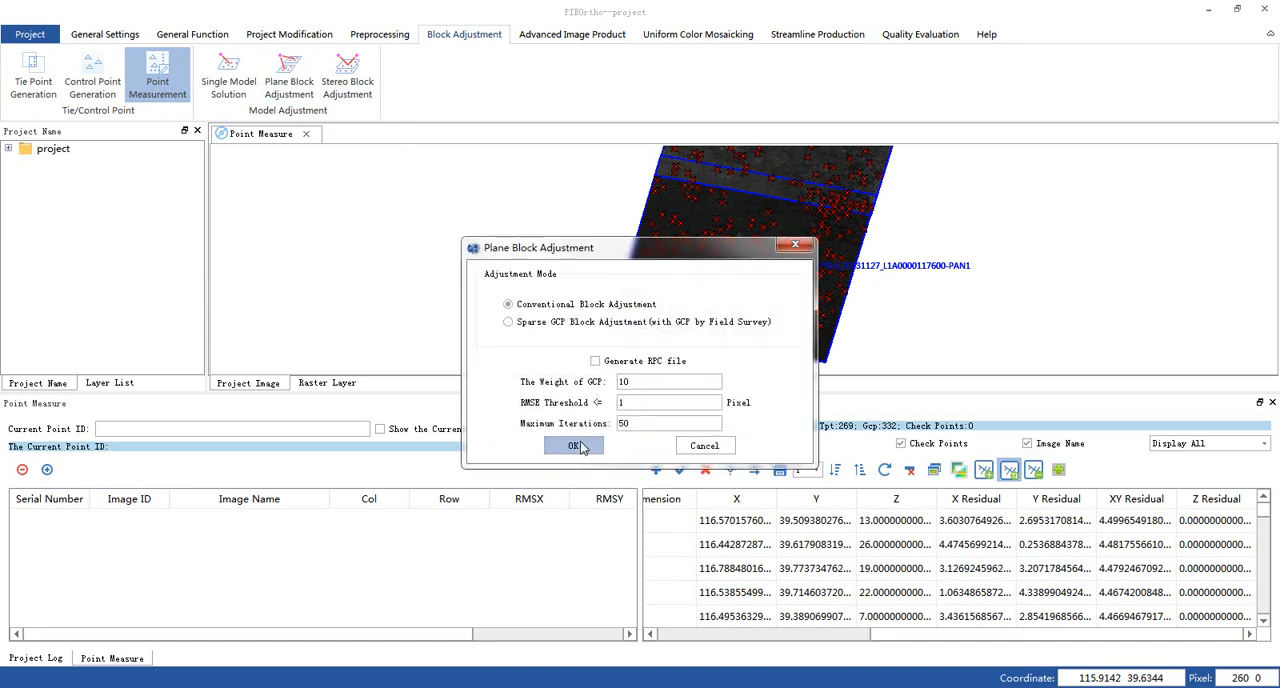
left_click(572, 445)
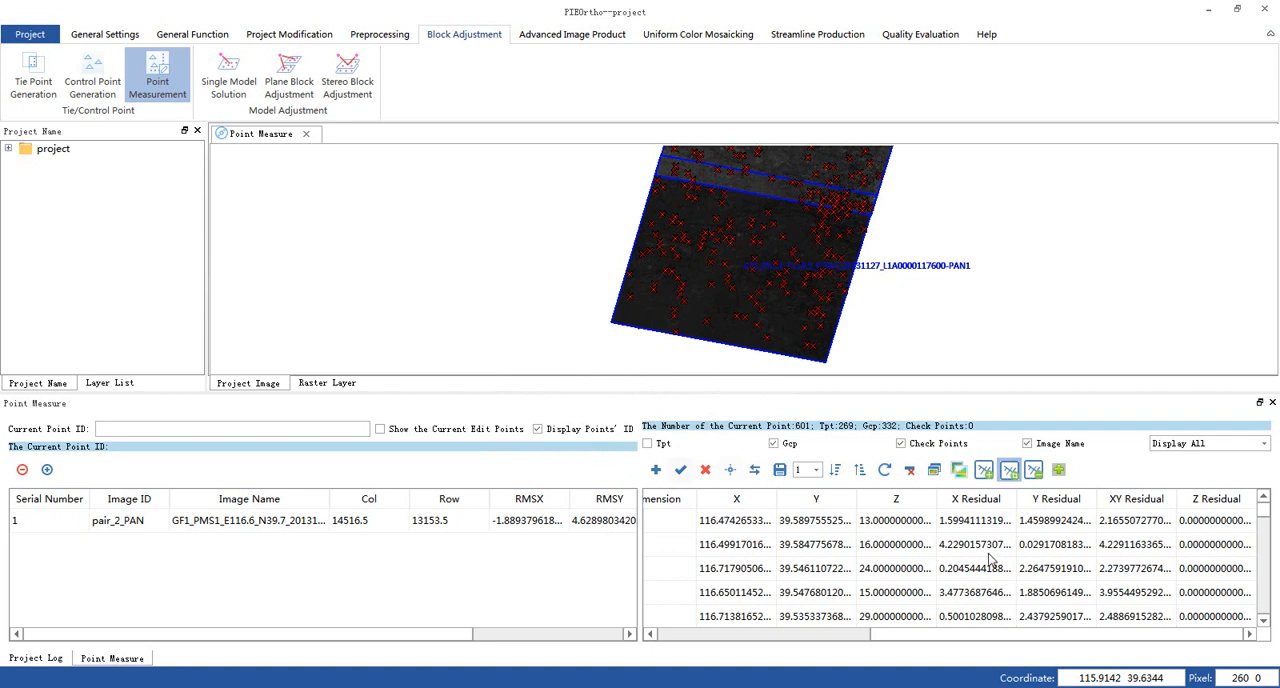
left_click(835, 470)
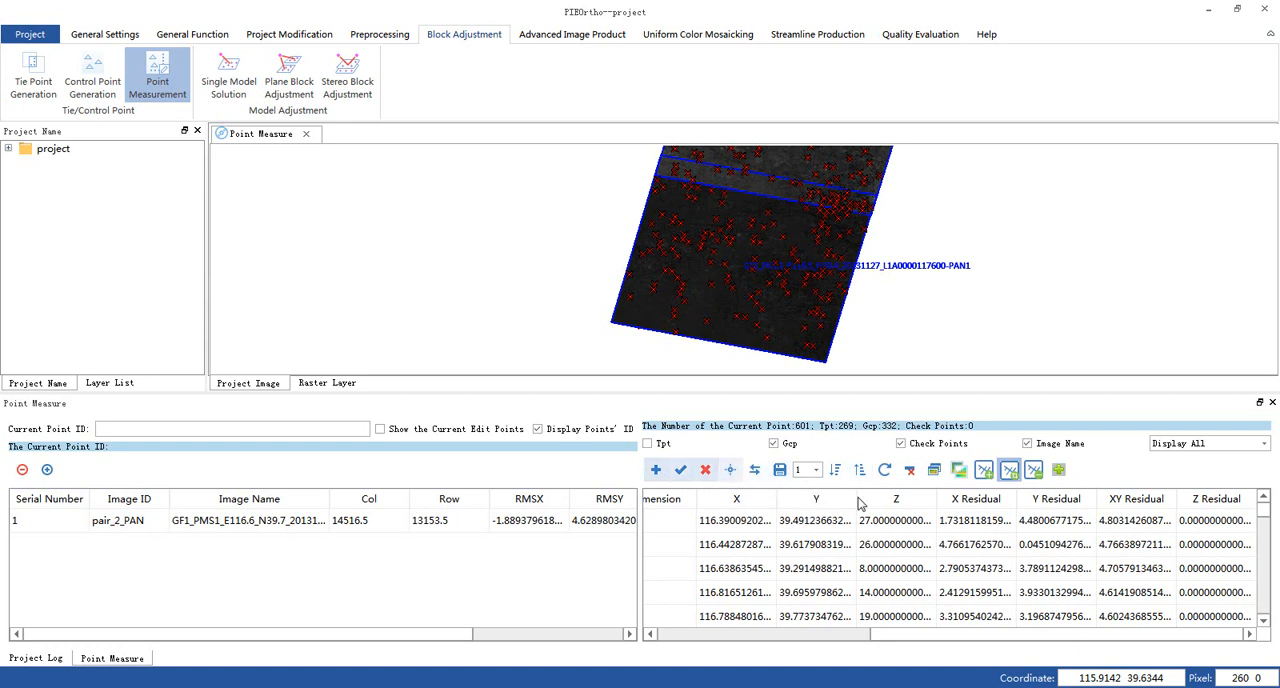
- Delete the Tpt and Gcp points whose residual exceeds 4.5 pixels after the new adjustment
left_click(909, 470)
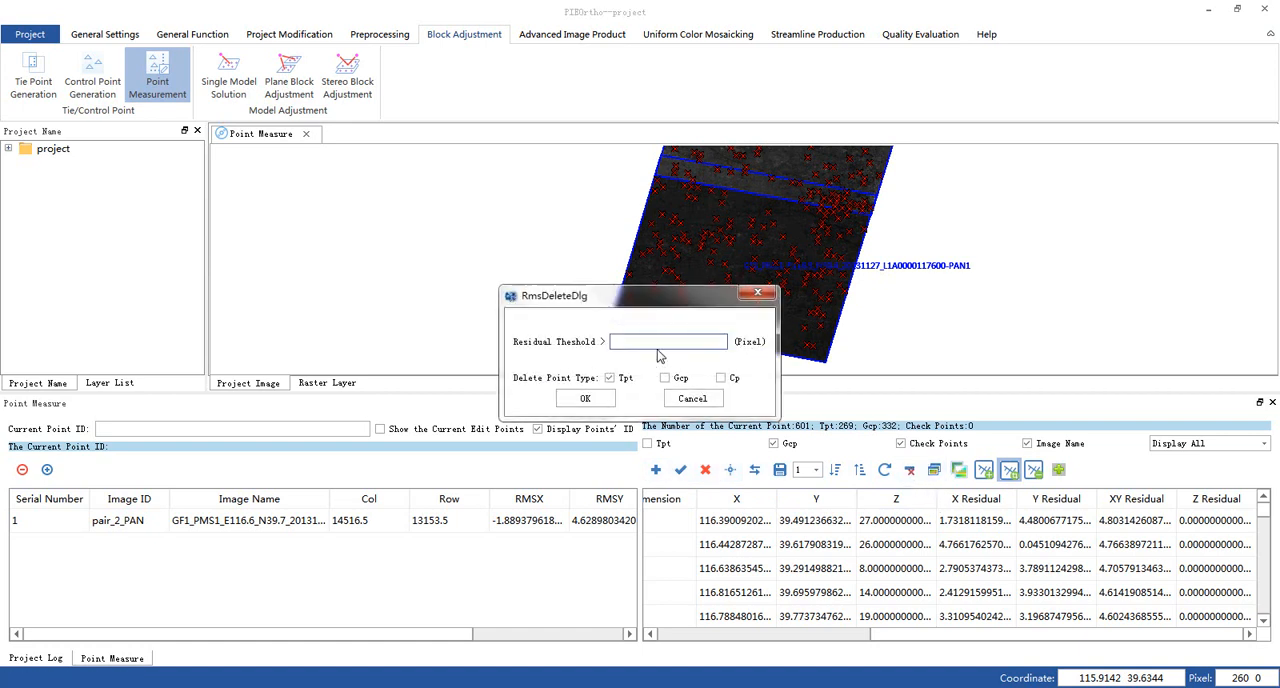
type("4.5")
left_click(665, 378)
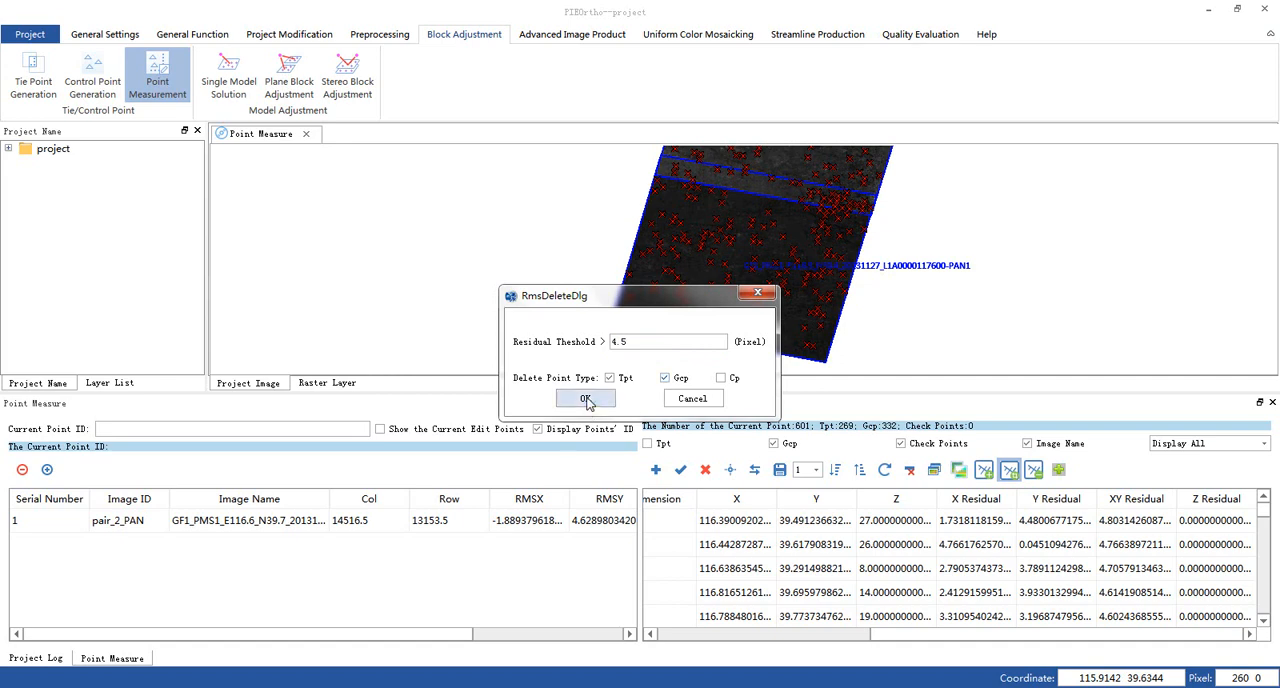
left_click(588, 399)
left_click(695, 366)
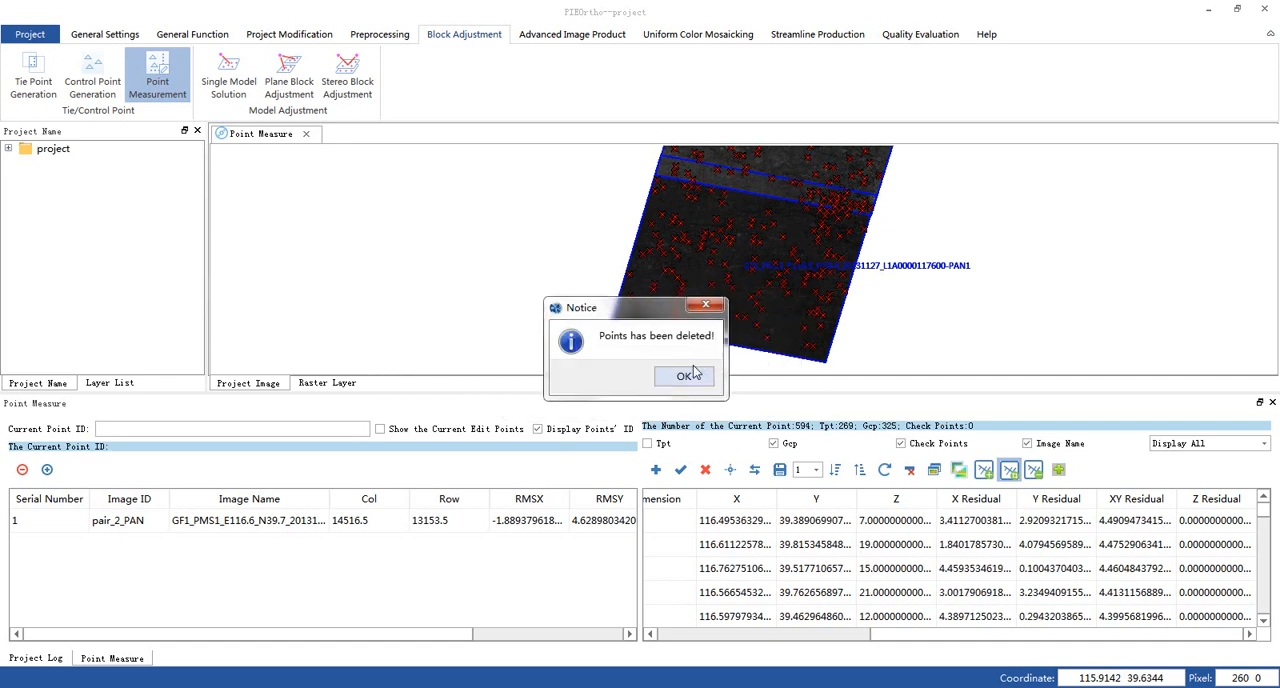
- Rerun the conventional plane block adjustment, sort the points by descending residual and include Tpt in the point display
left_click(684, 377)
left_click(289, 81)
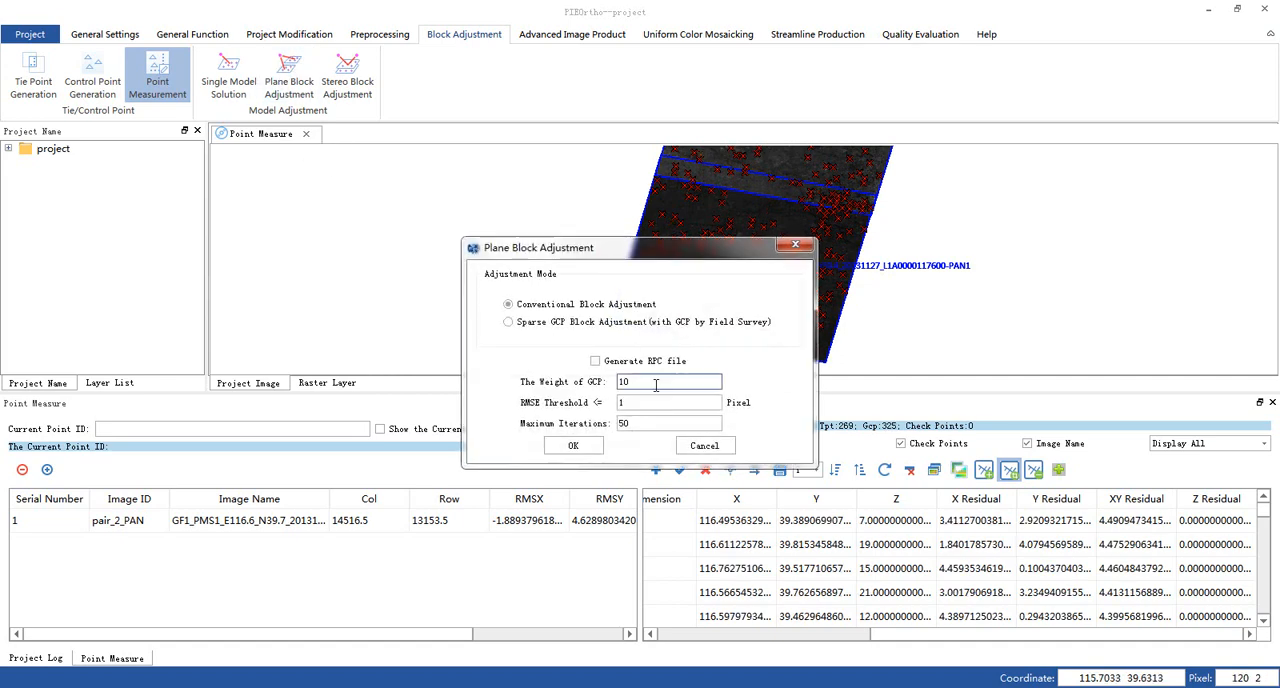
left_click(574, 446)
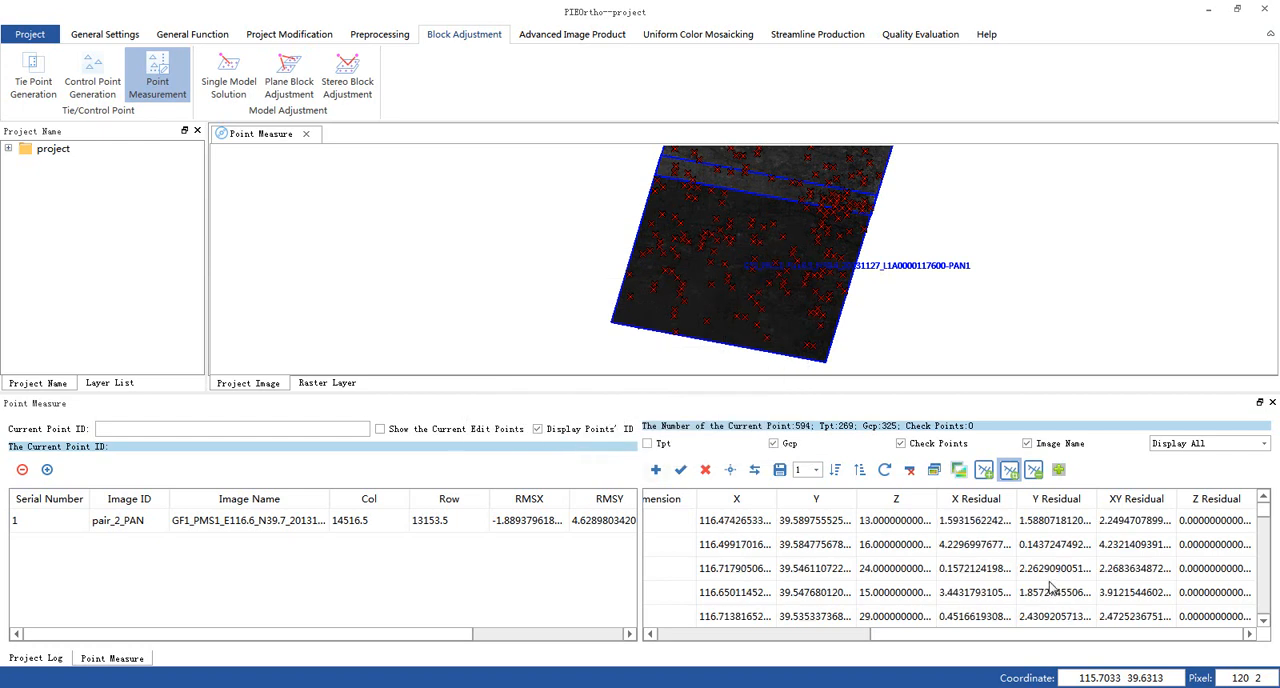
left_click(835, 471)
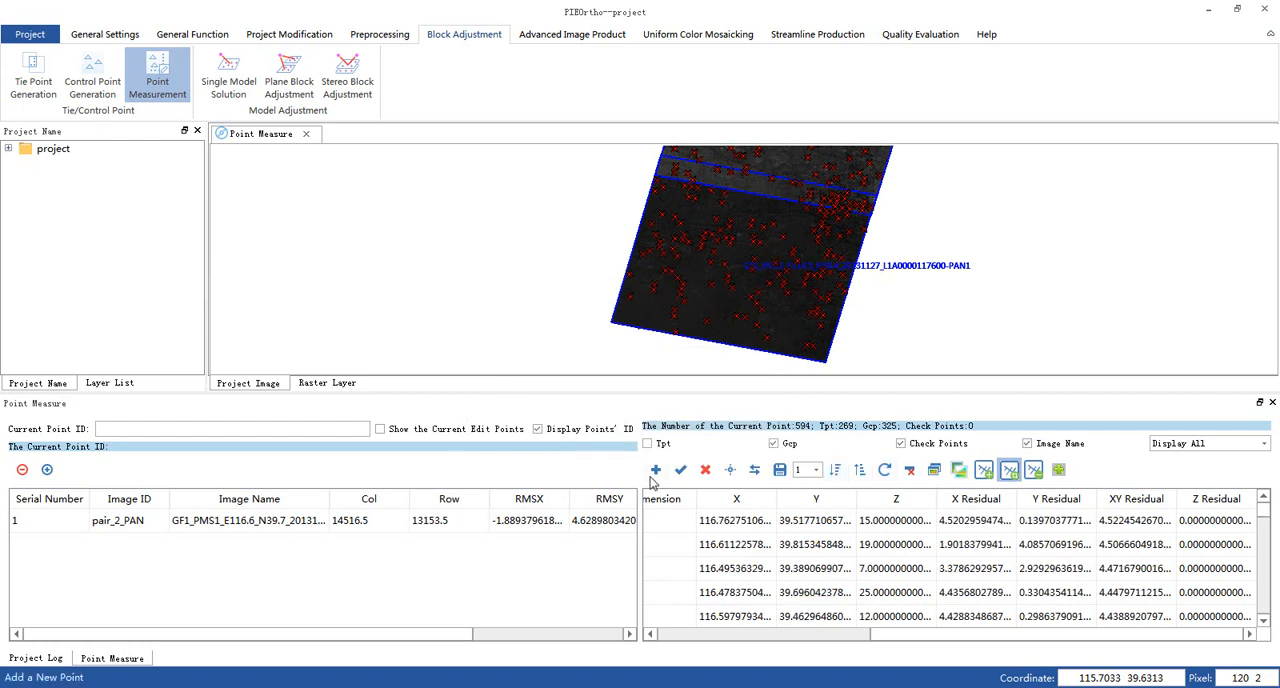
left_click(647, 443)
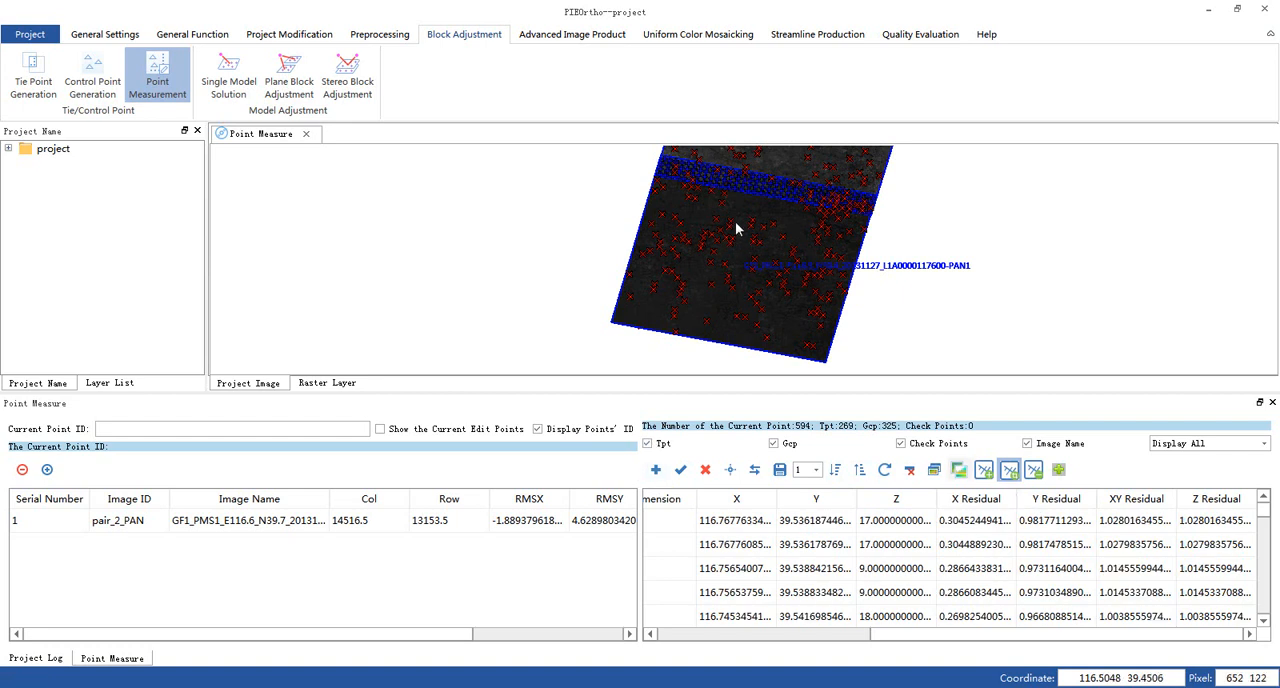
- Generate digital orthophotos of both PAN images using Bilinear Interpolation and the DEM at D:\PIE-Ortho-EN\DEM30M\DEM.img
left_click(601, 42)
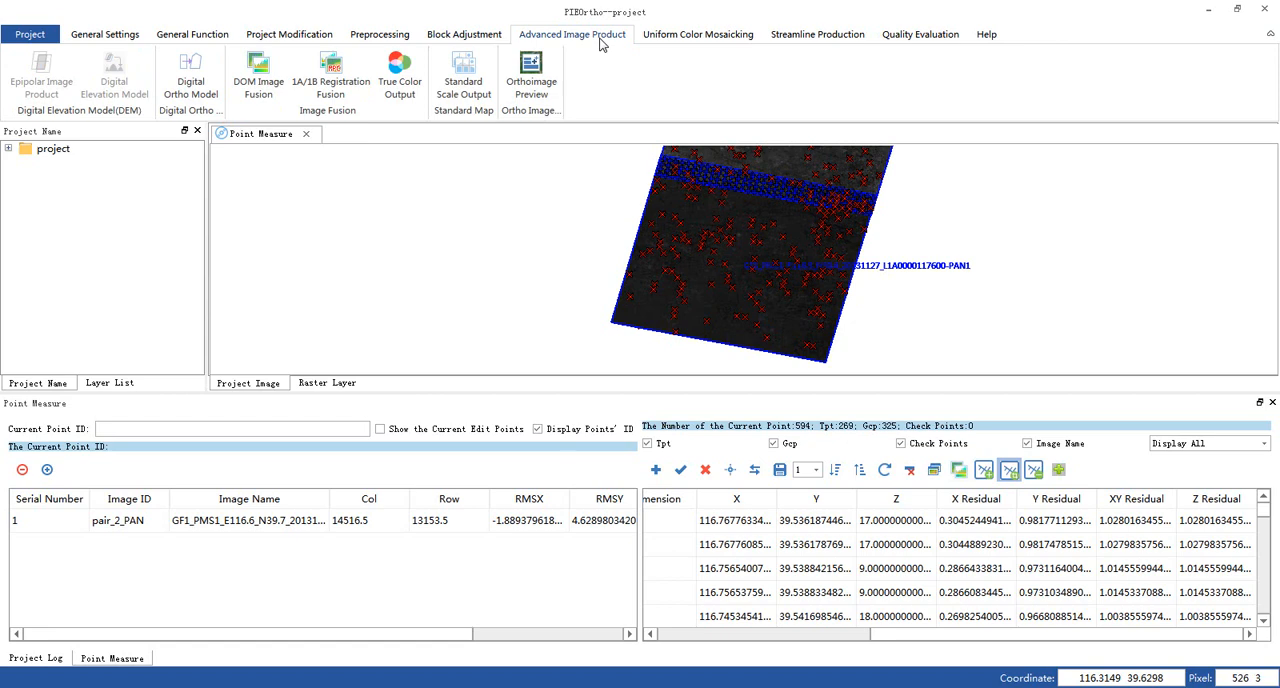
left_click(190, 76)
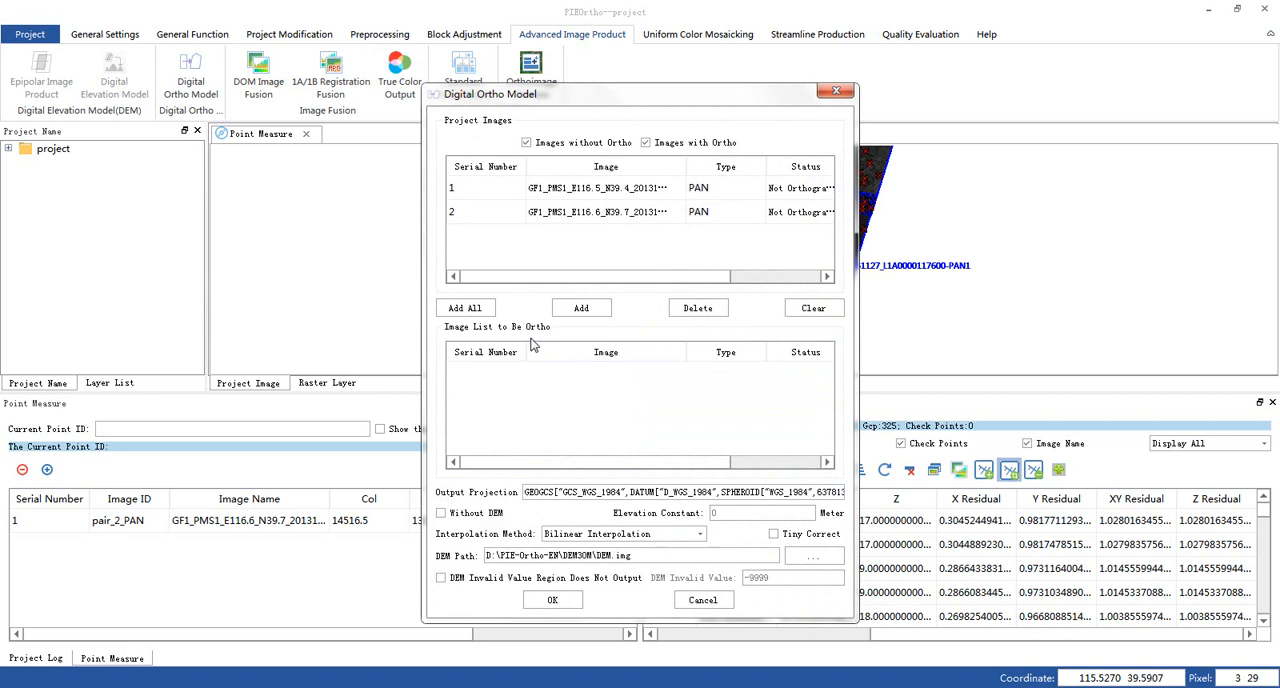
left_click(470, 308)
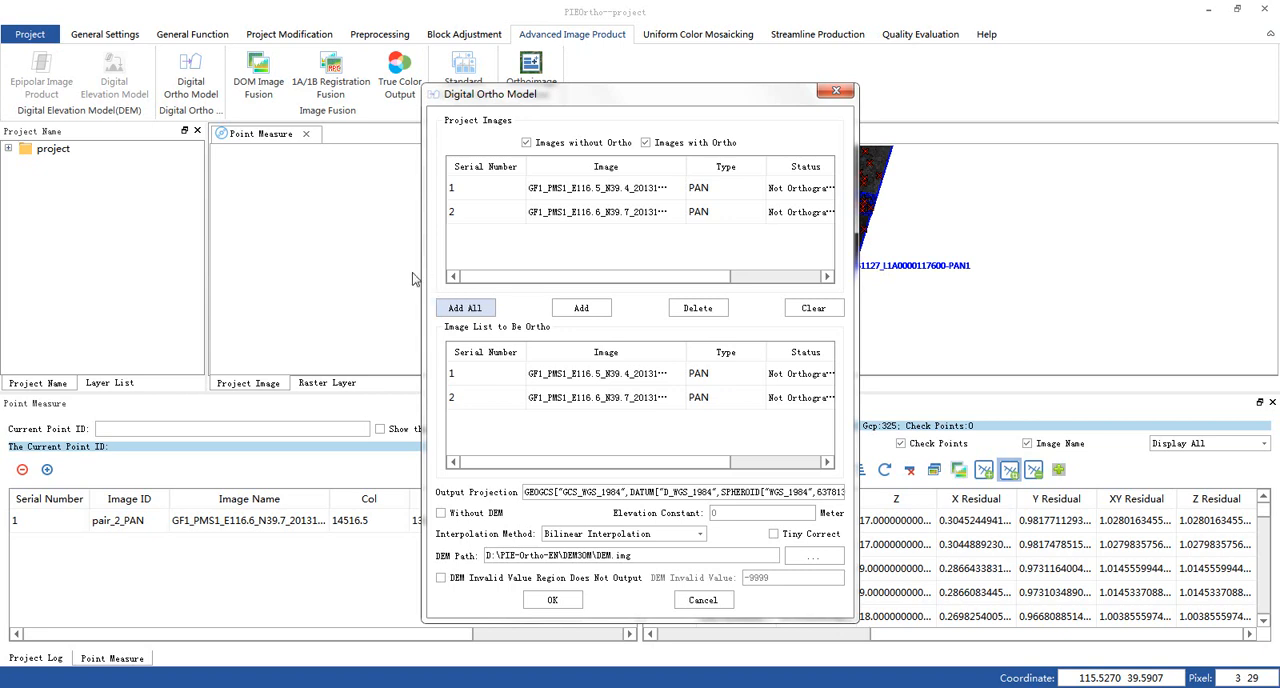
left_click(657, 535)
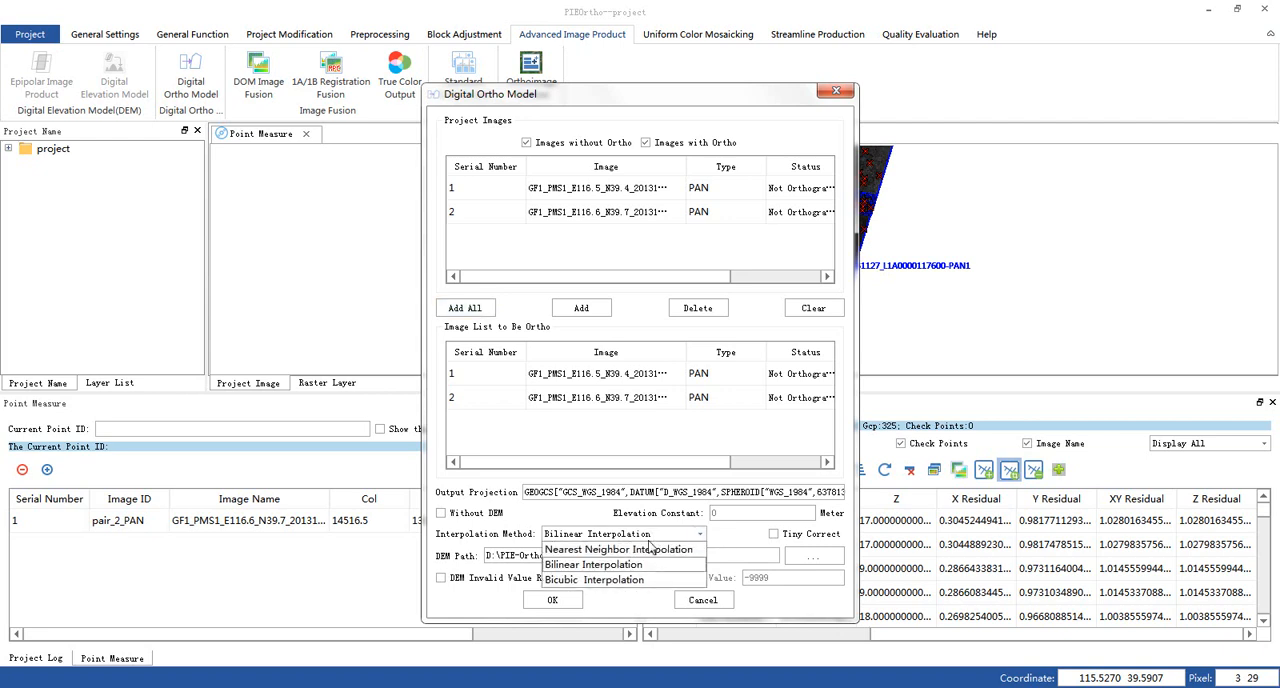
left_click(630, 564)
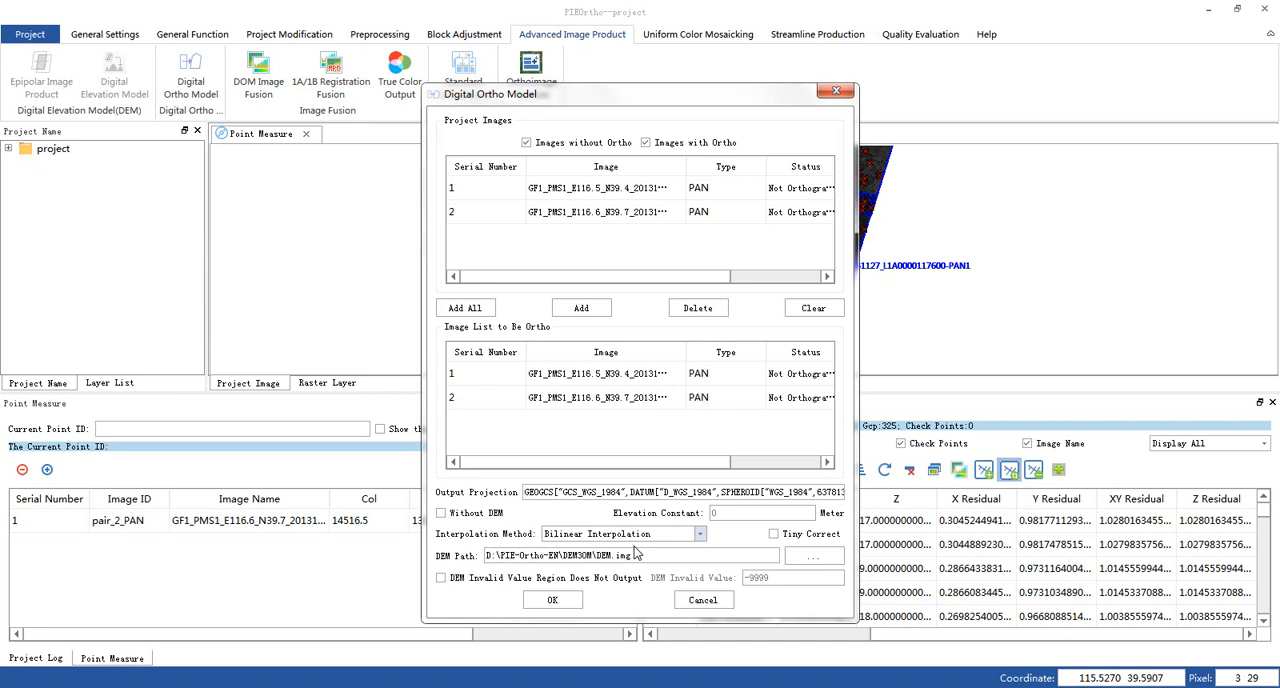
left_click(553, 600)
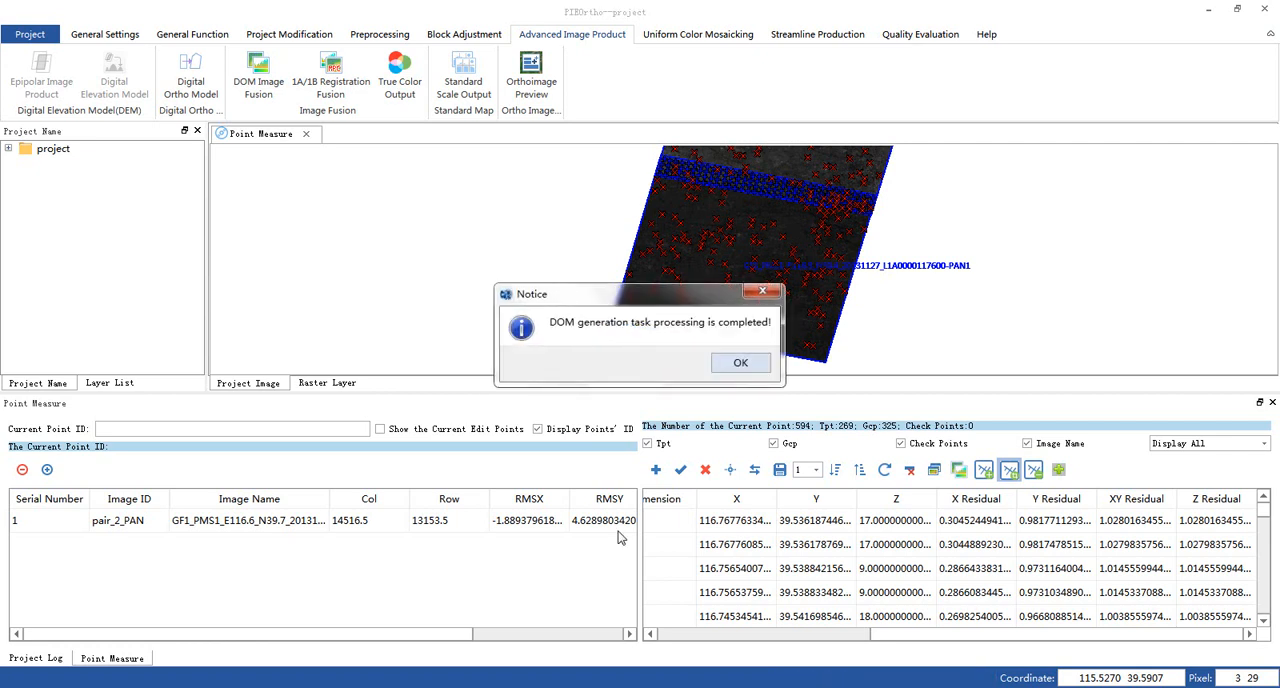
left_click(740, 363)
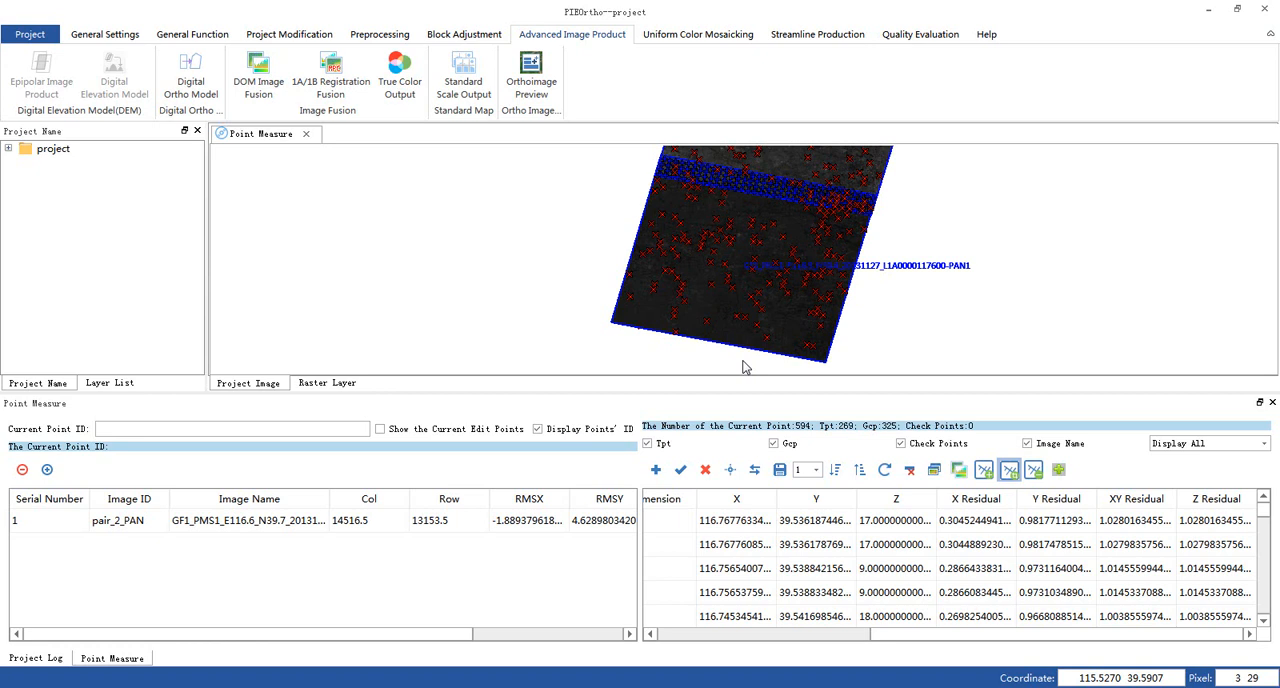
- Remove the two PAN images and REF.tif from the project's image information, keeping only the DEM
left_click(289, 34)
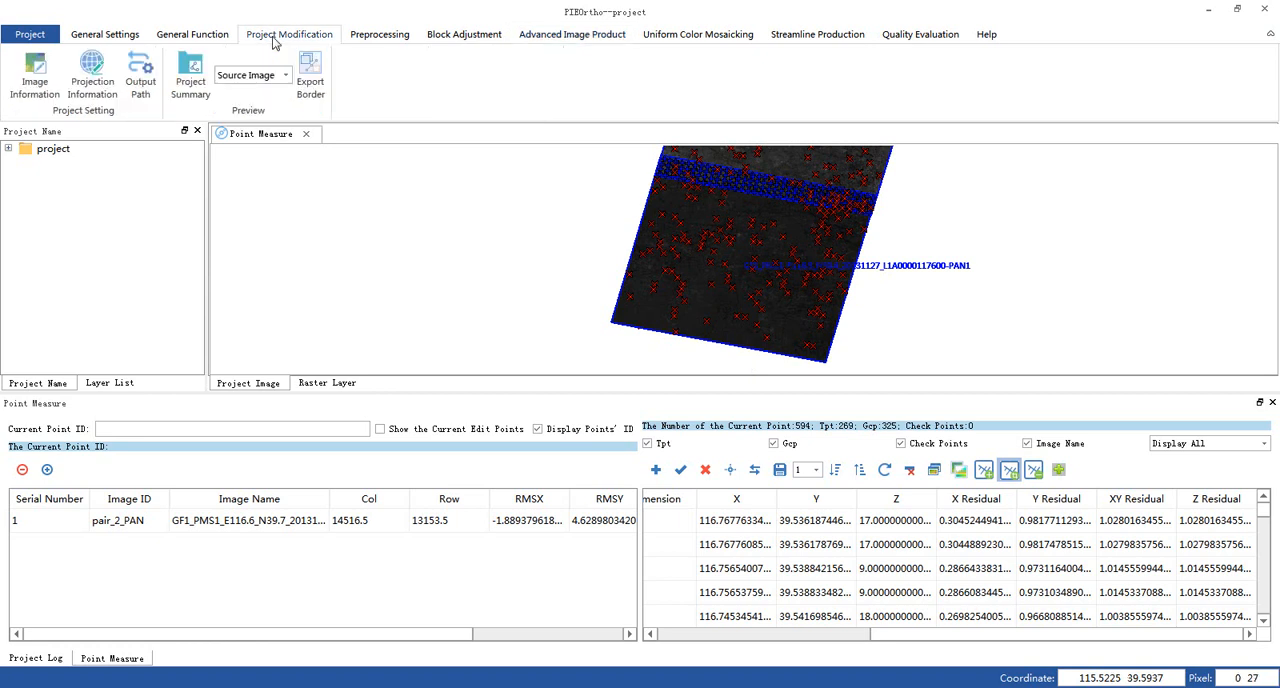
left_click(22, 83)
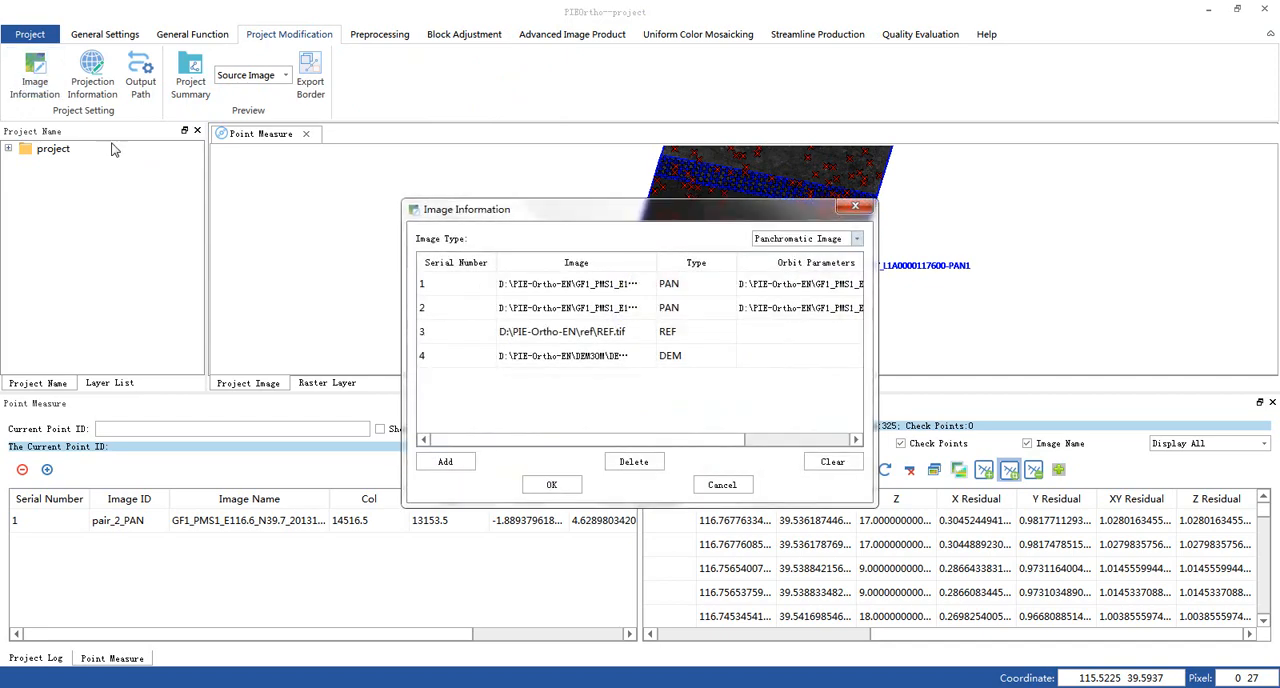
left_click(643, 288)
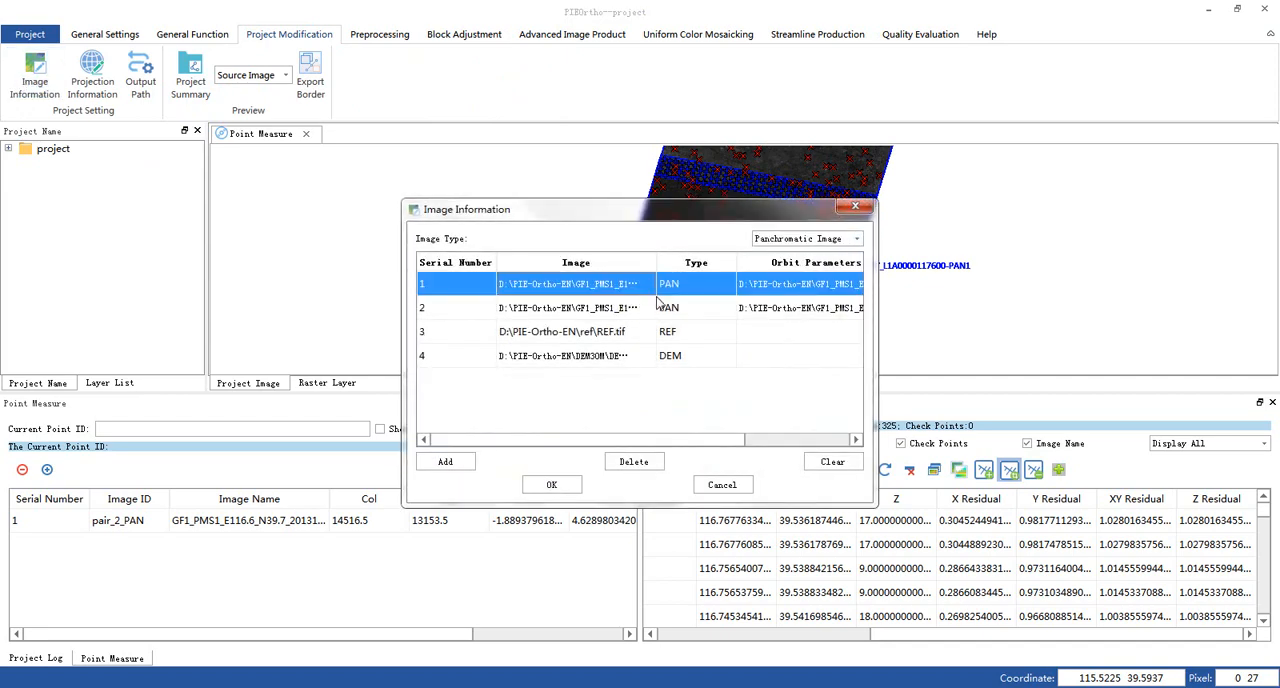
left_click(668, 326, "shift")
left_click(634, 462)
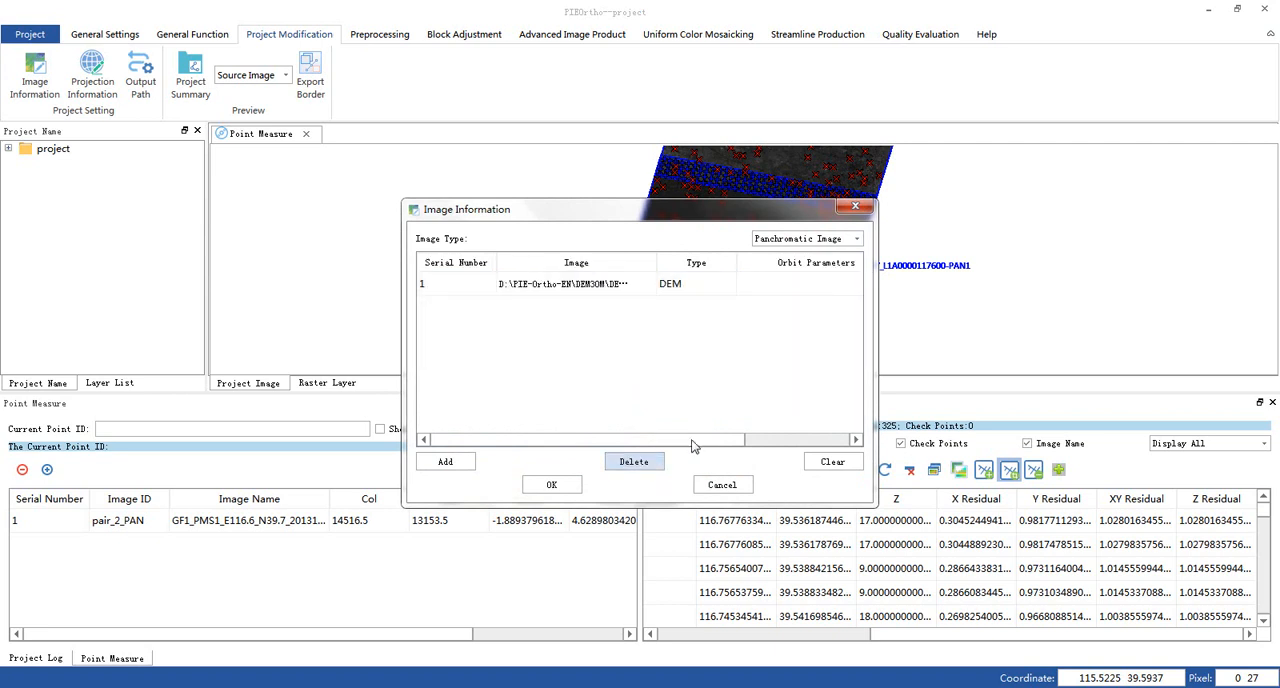
- Add the MSS1 TIFFs from the GF1_PMS1_E116.5_N39.4 and GF1_PMS1_E116.6_N39.7 folders to the project as multispectral images
left_click(800, 239)
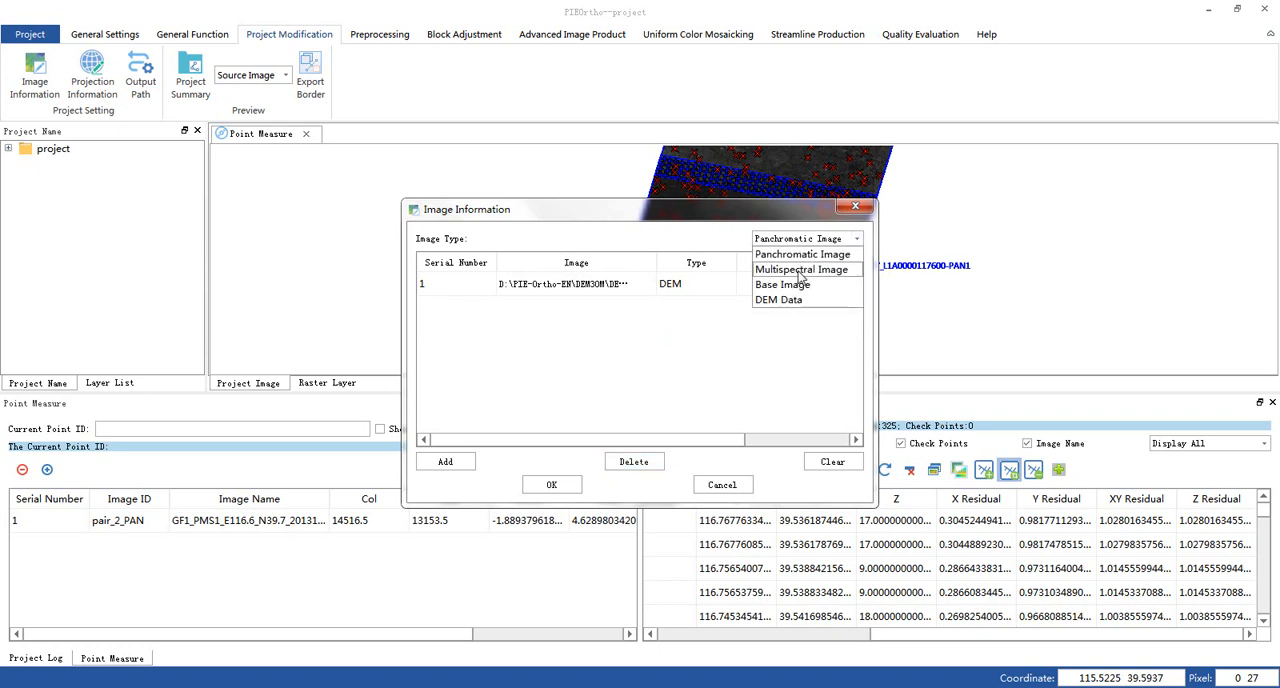
left_click(801, 272)
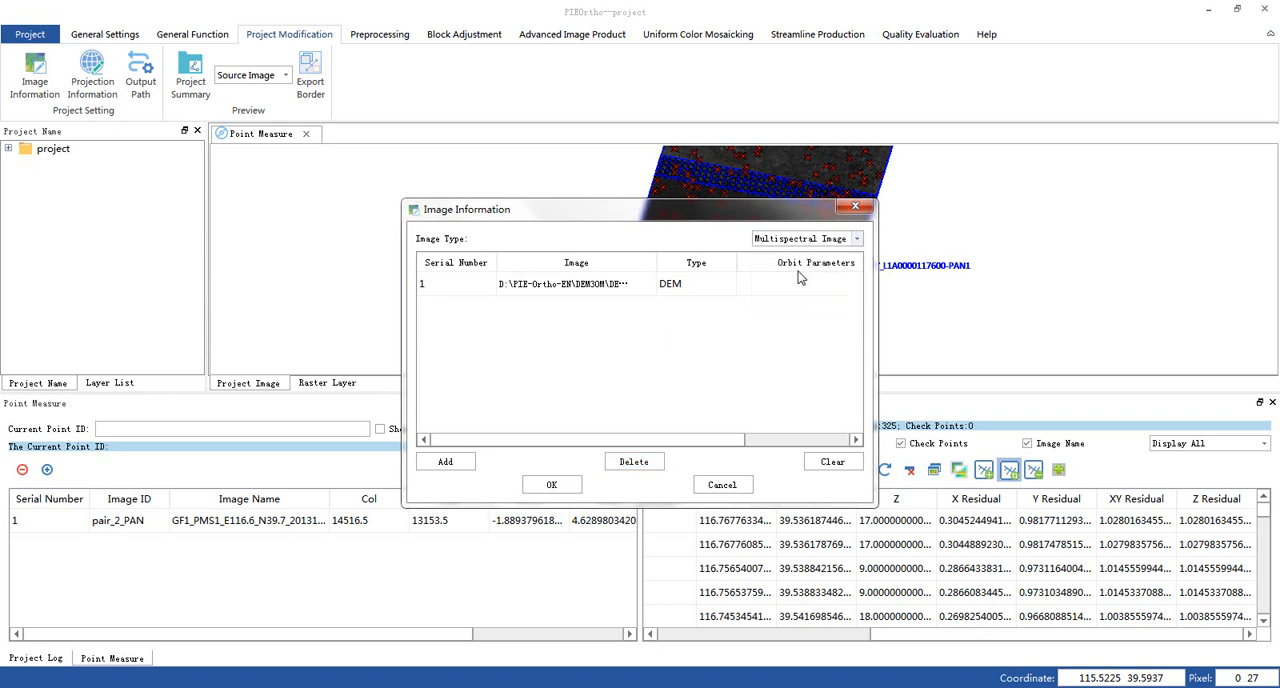
left_click(460, 471)
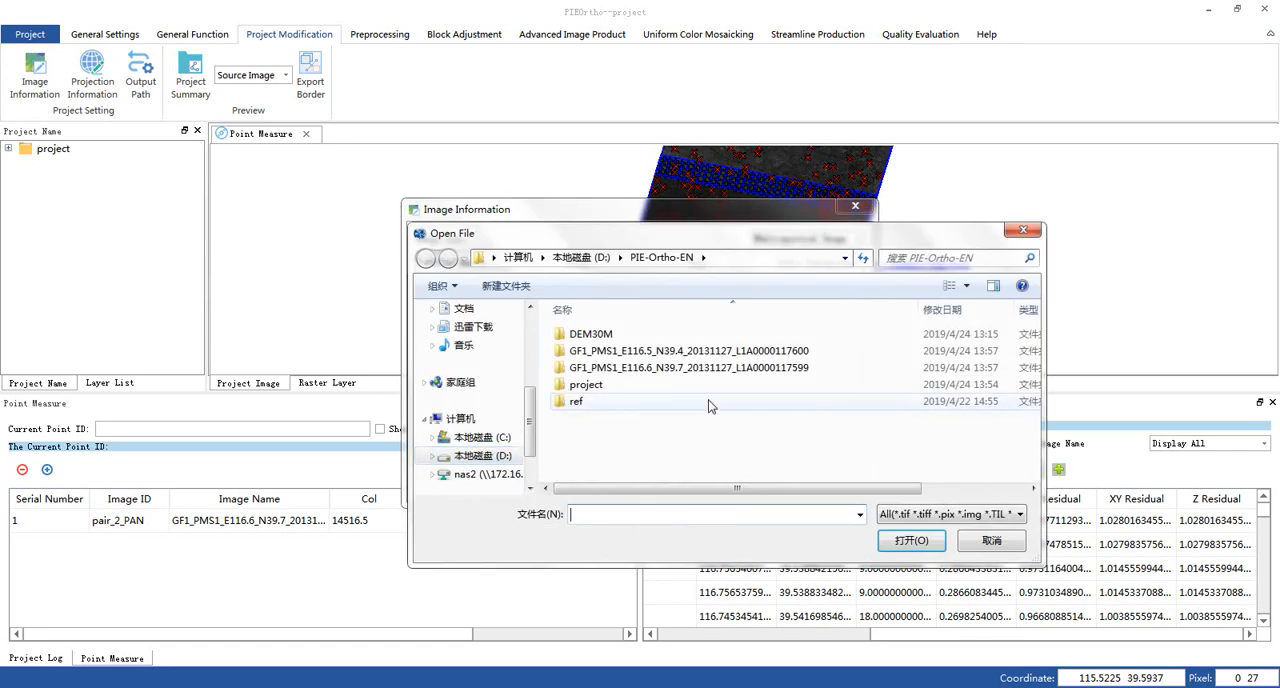
double_click(728, 351)
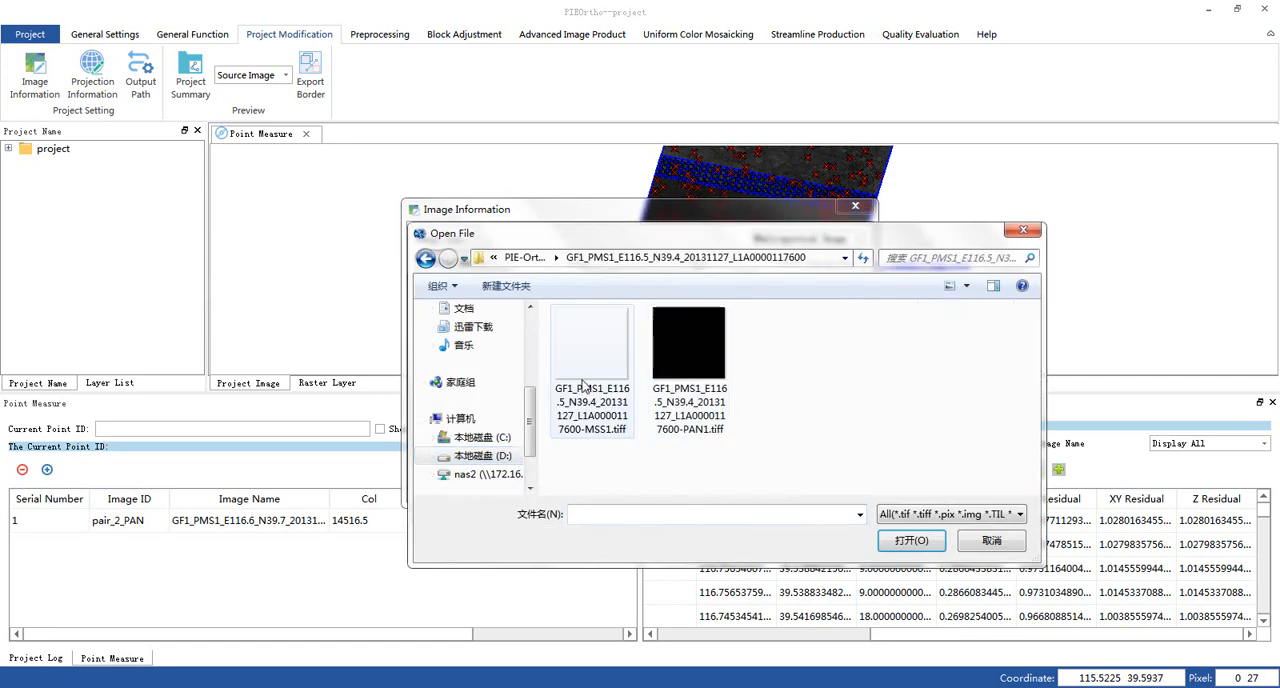
double_click(585, 378)
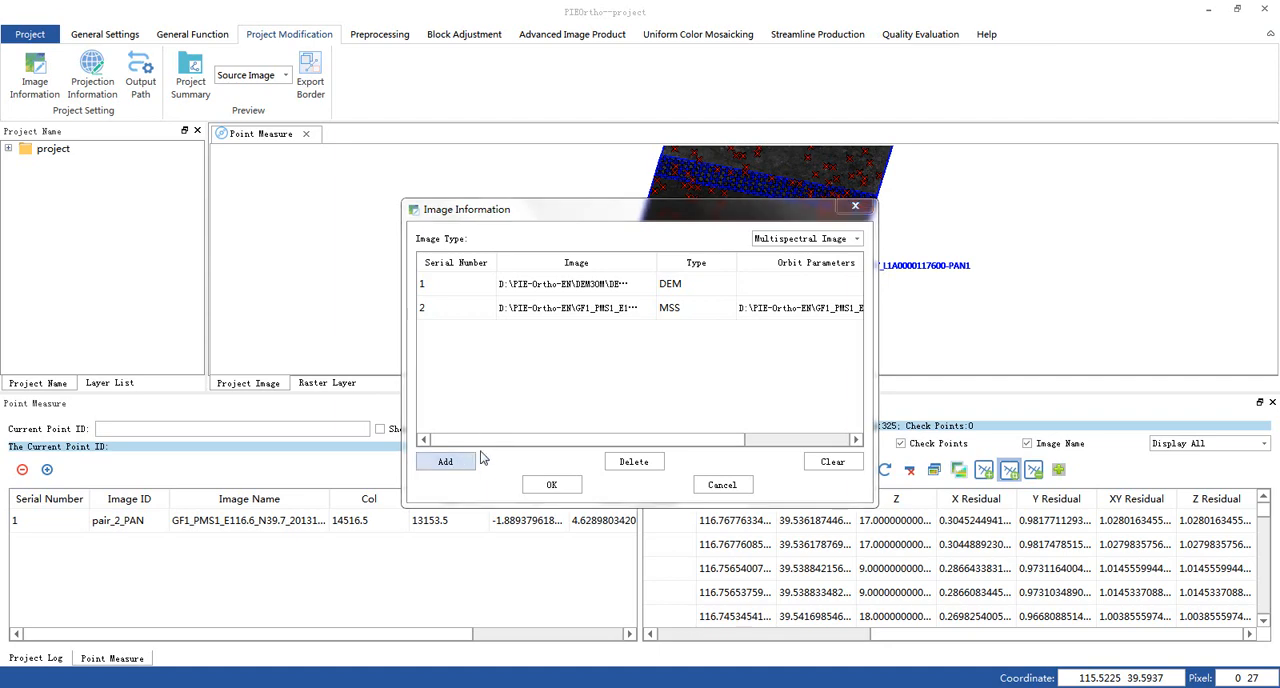
left_click(466, 461)
left_click(490, 257)
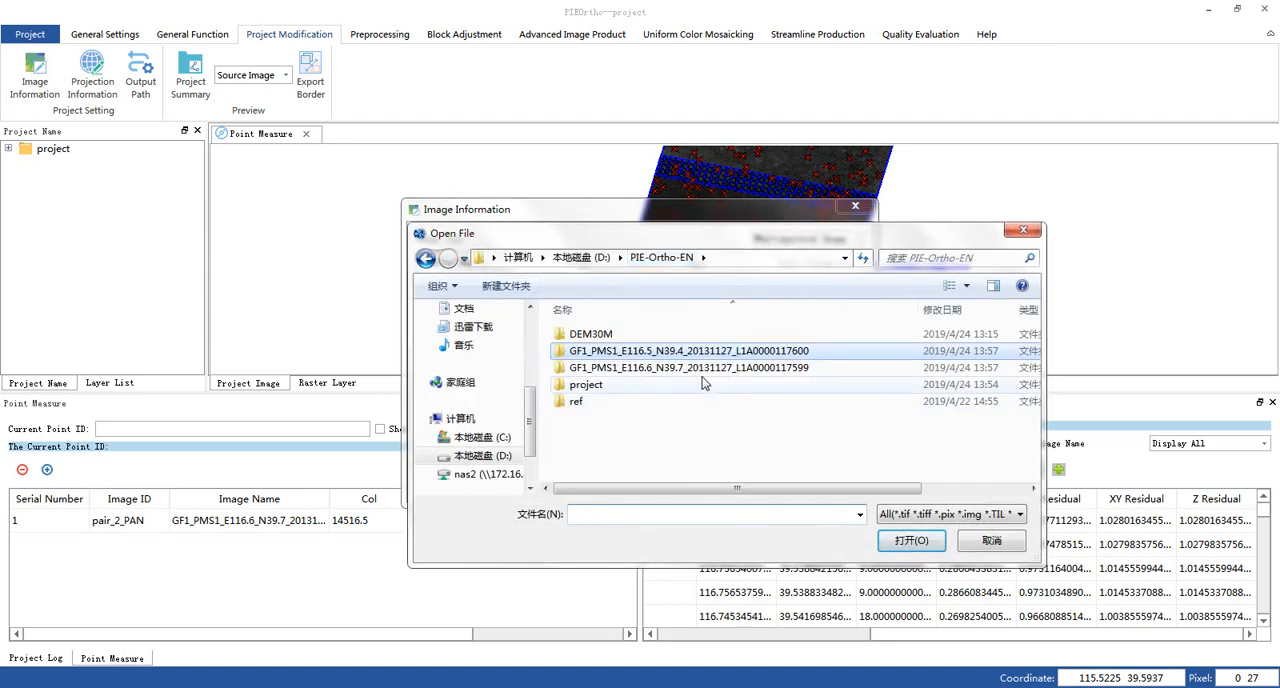
double_click(700, 368)
double_click(585, 398)
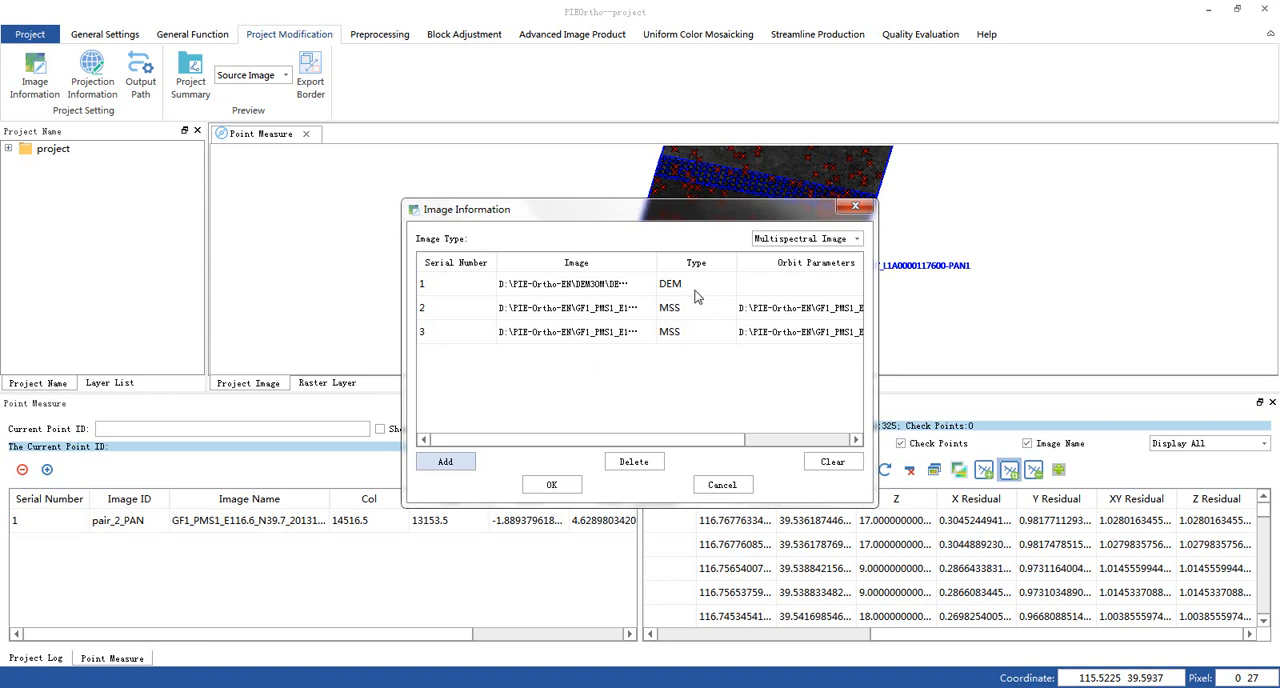
- Add both PAN1 orthoimages from project\DOM\pan as base images and apply the project's image changes
left_click(796, 243)
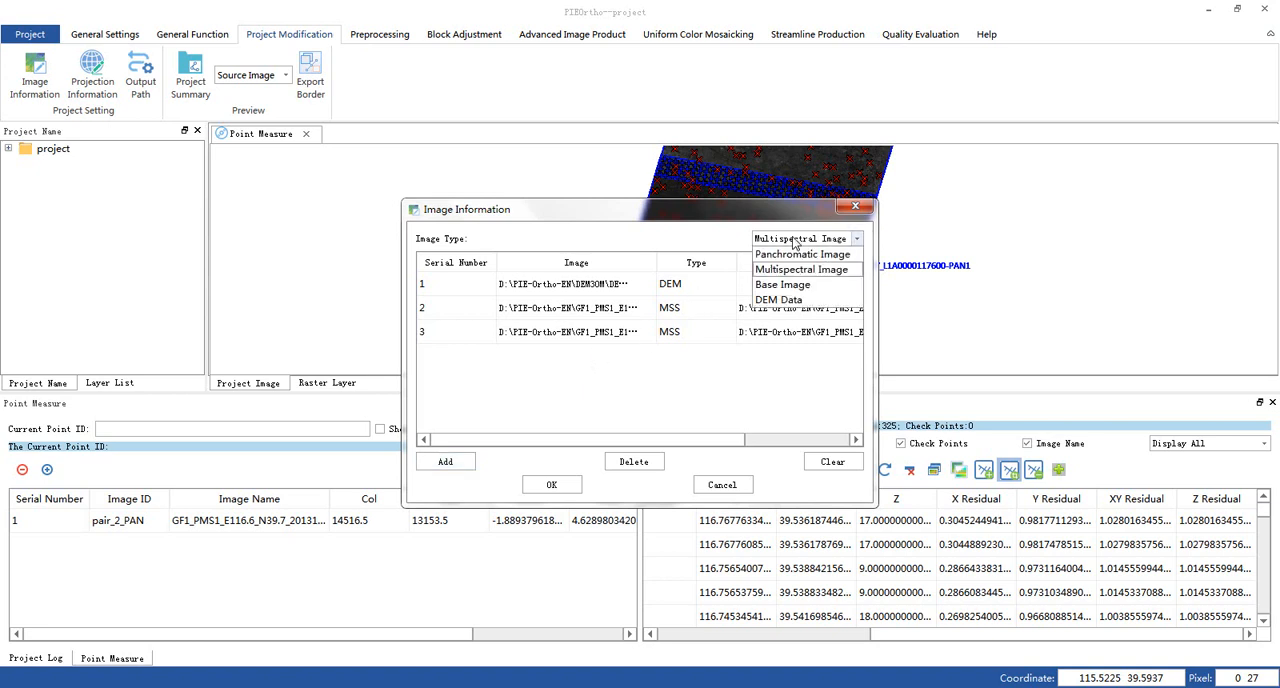
left_click(796, 243)
left_click(796, 243)
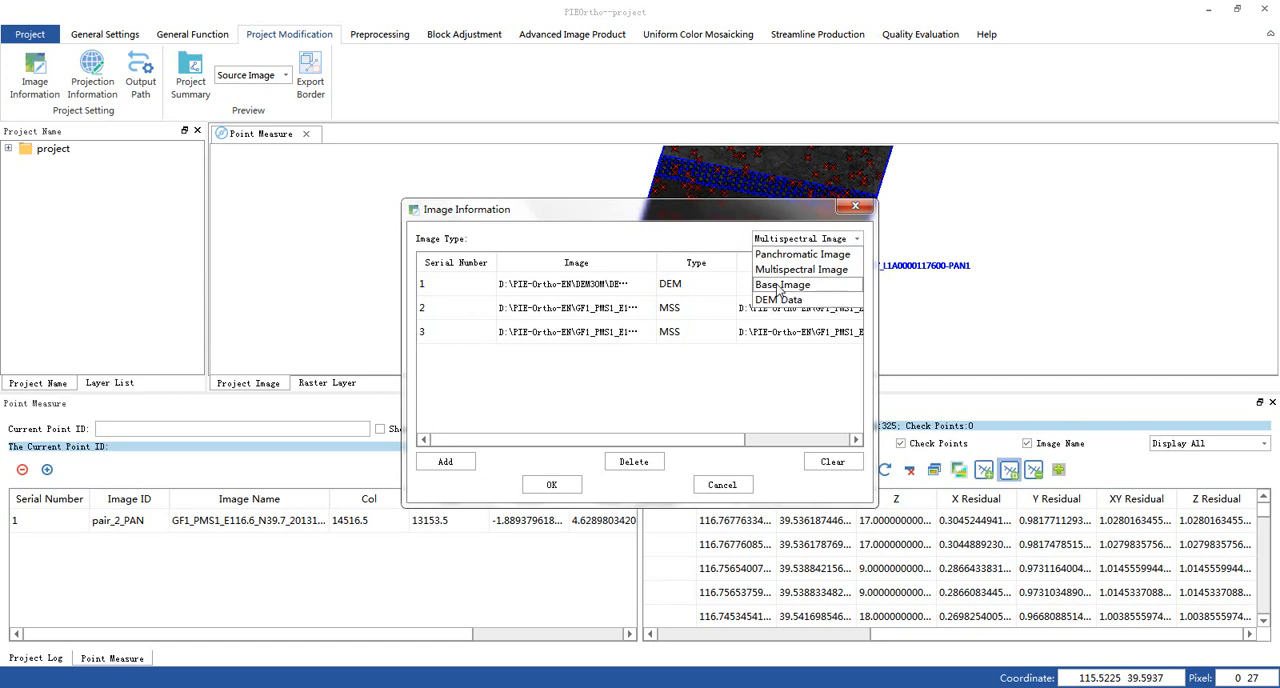
left_click(782, 285)
left_click(446, 462)
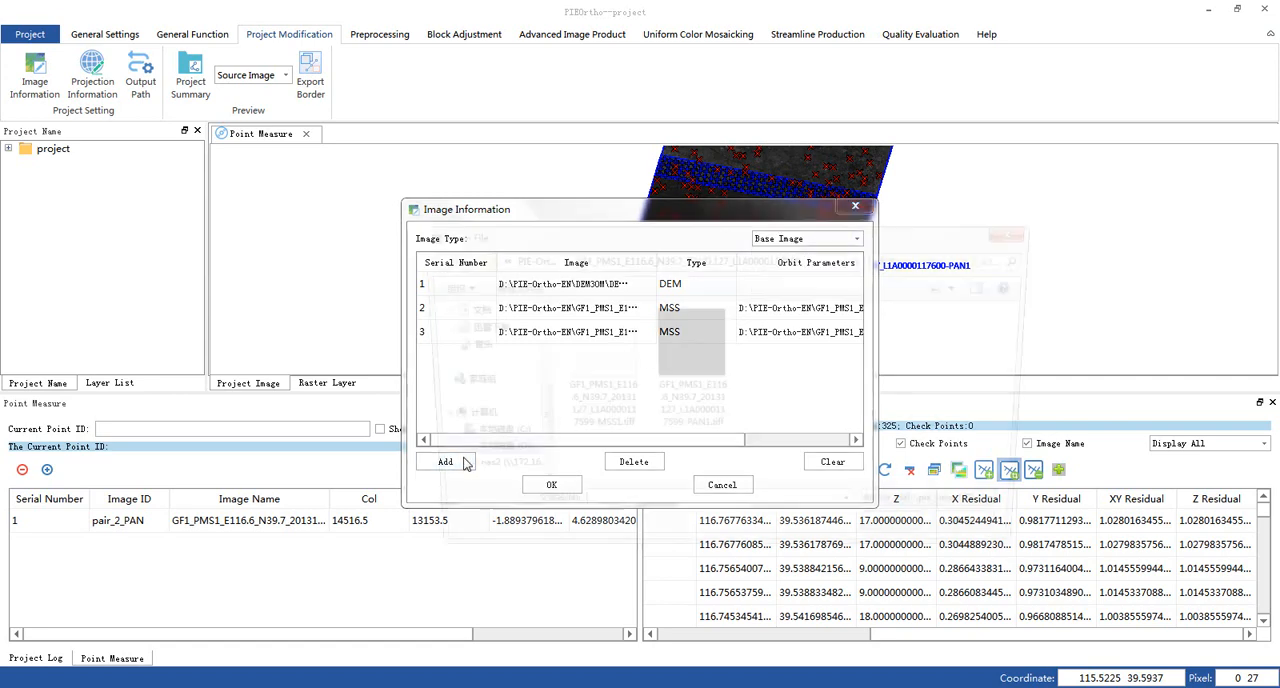
left_click(521, 258)
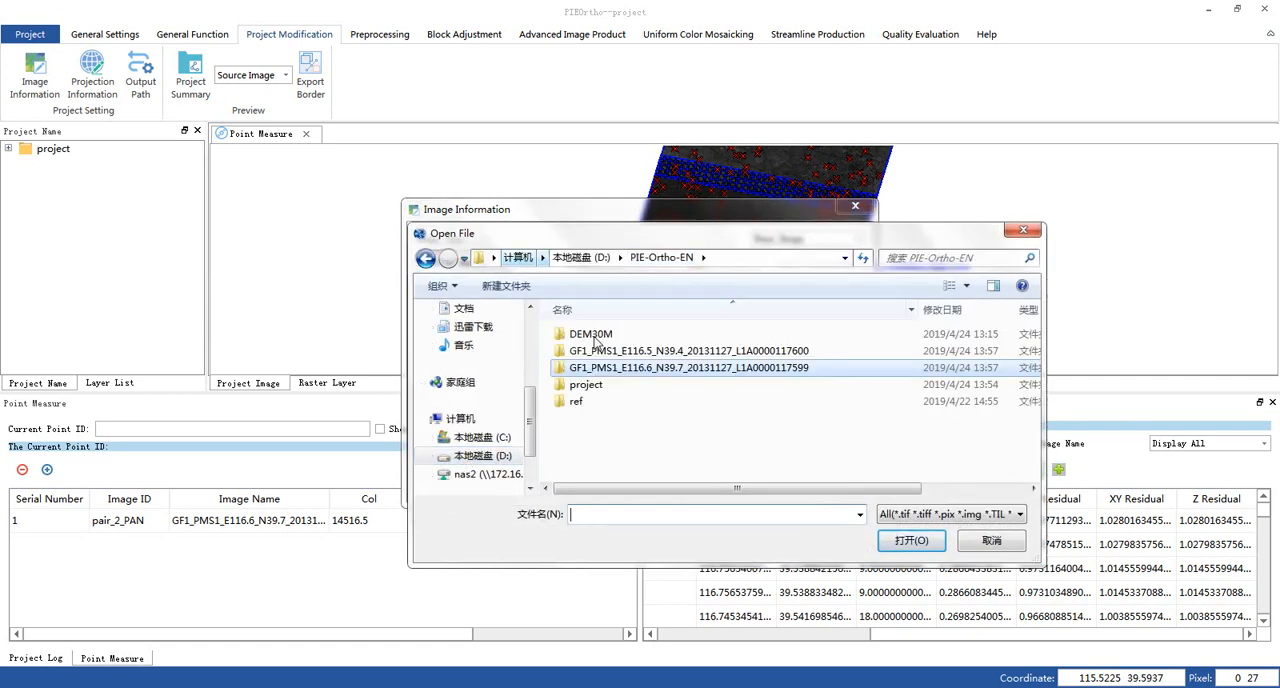
double_click(590, 386)
double_click(592, 337)
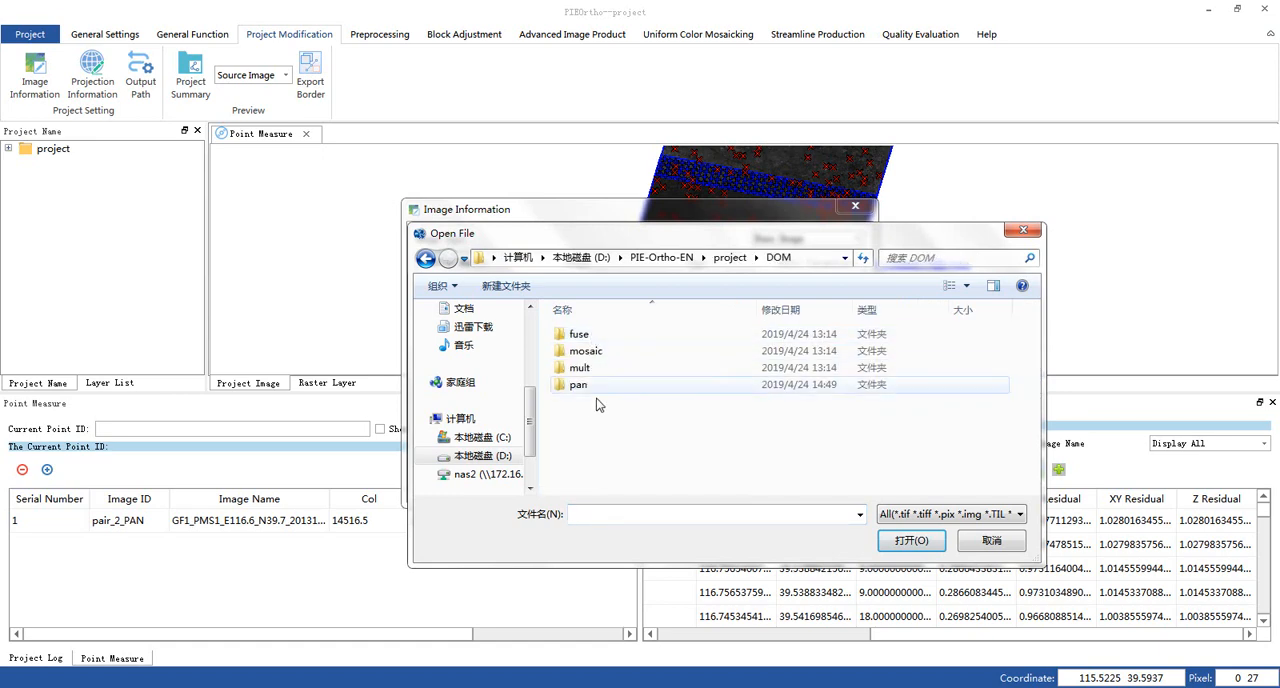
double_click(589, 388)
left_click_drag(788, 455, 555, 308)
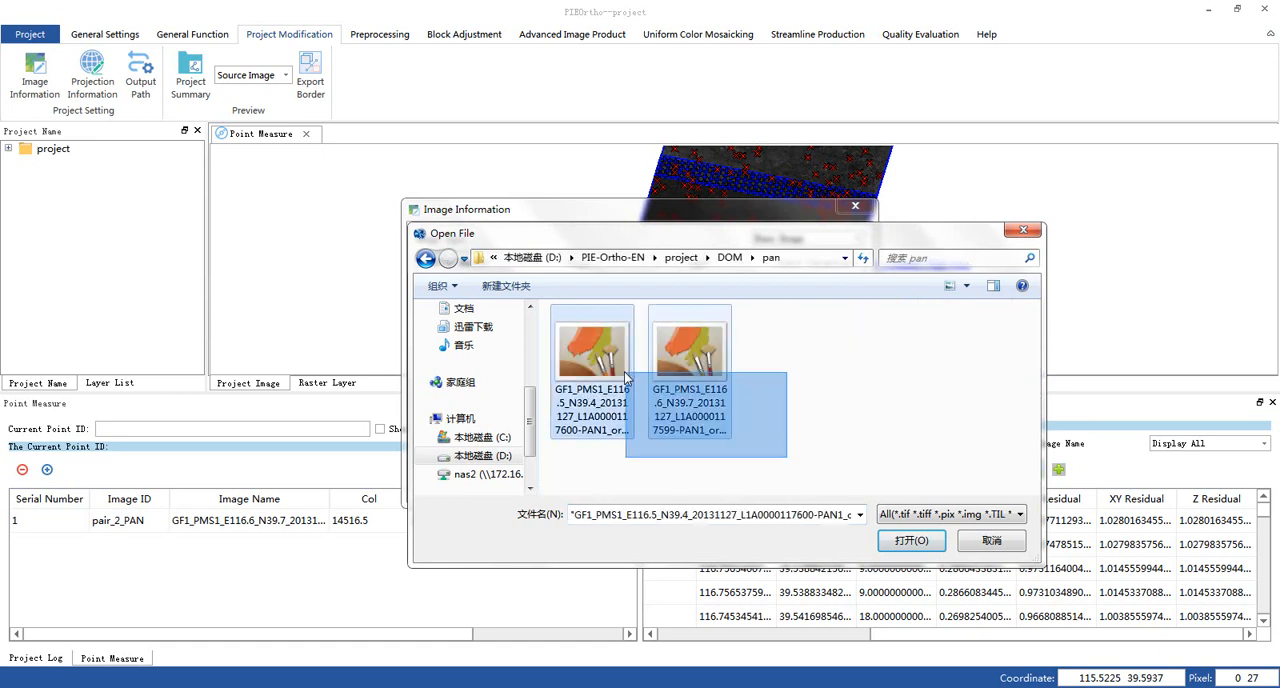
left_click(910, 540)
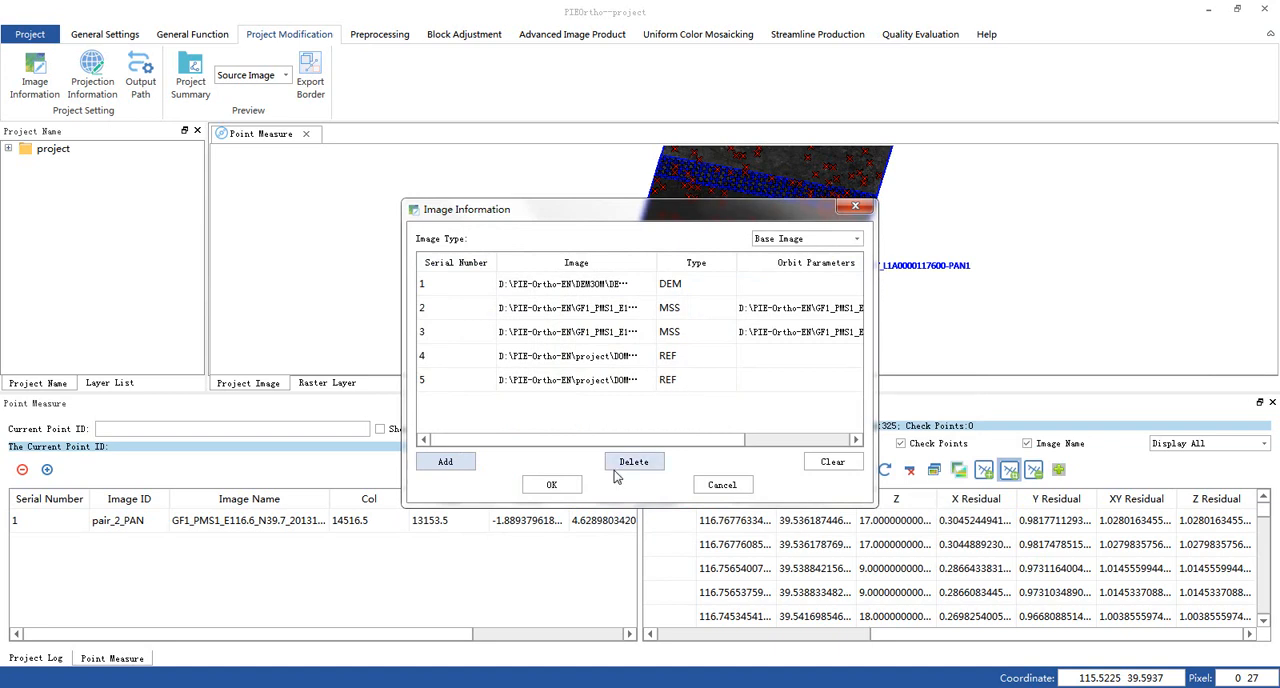
left_click(562, 488)
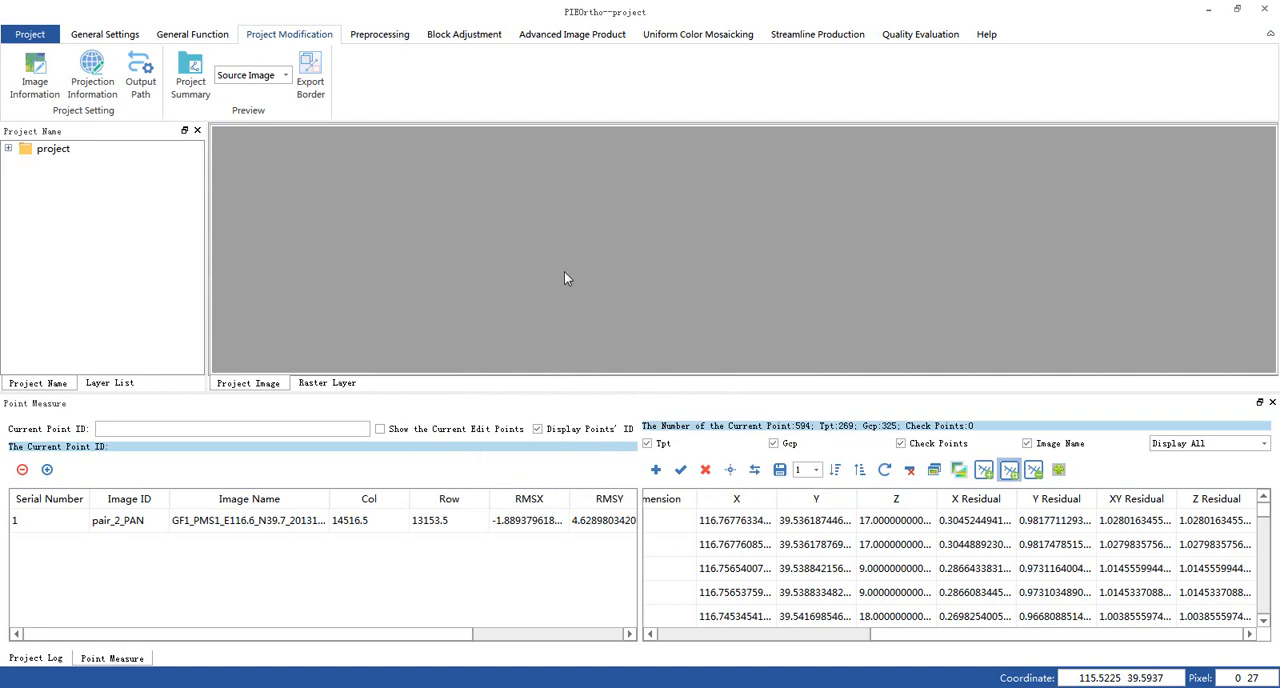
- Generate tie points for the multispectral images with 3% minimum overlap and General texture quality, and reload them in Point Measurement
left_click(481, 40)
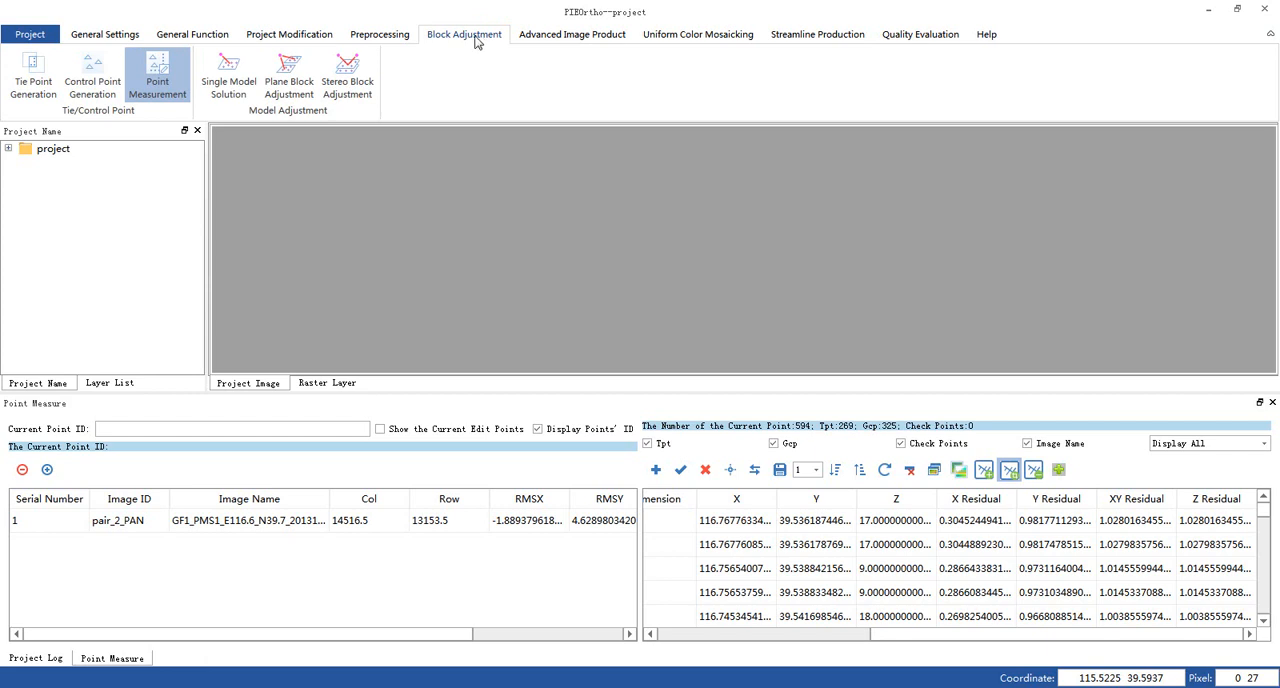
left_click(33, 74)
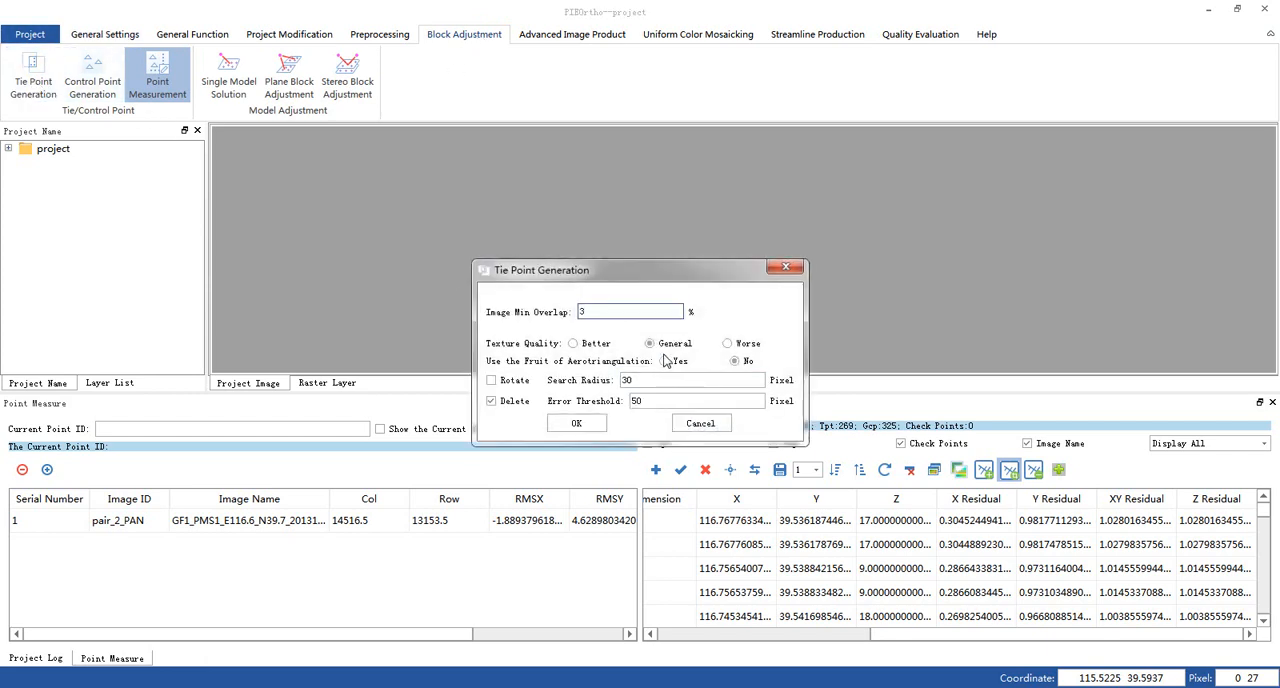
left_click(576, 423)
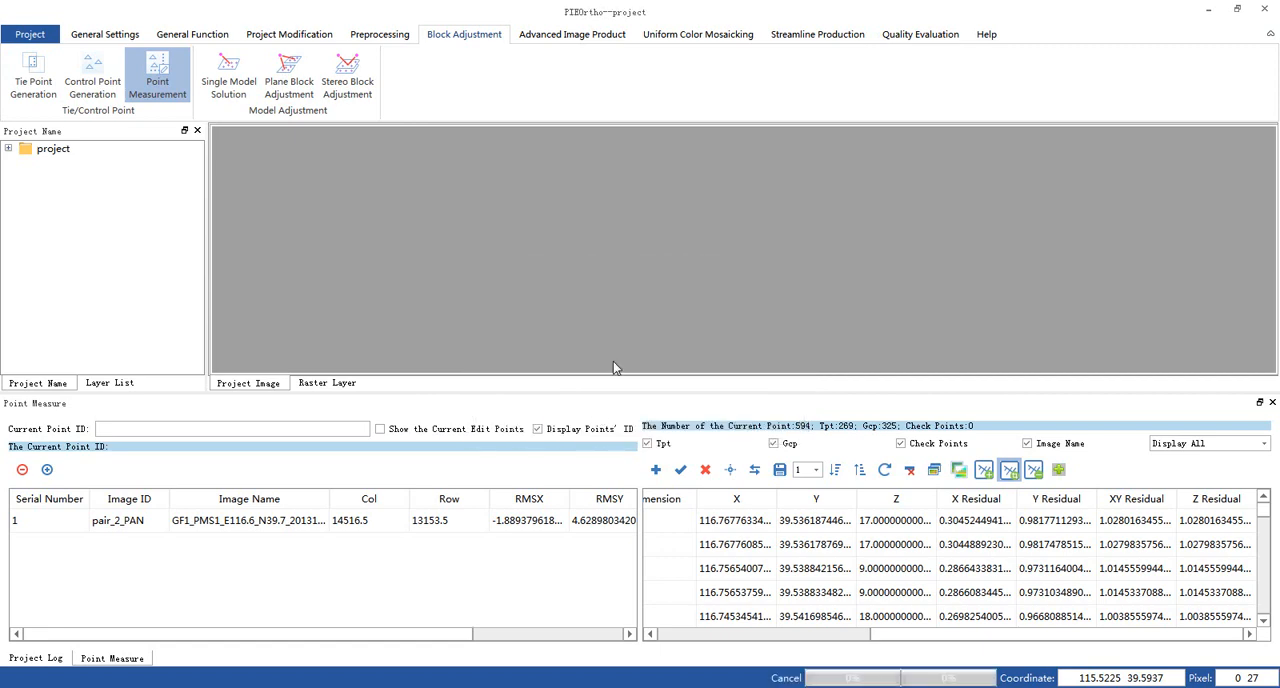
left_click(157, 75)
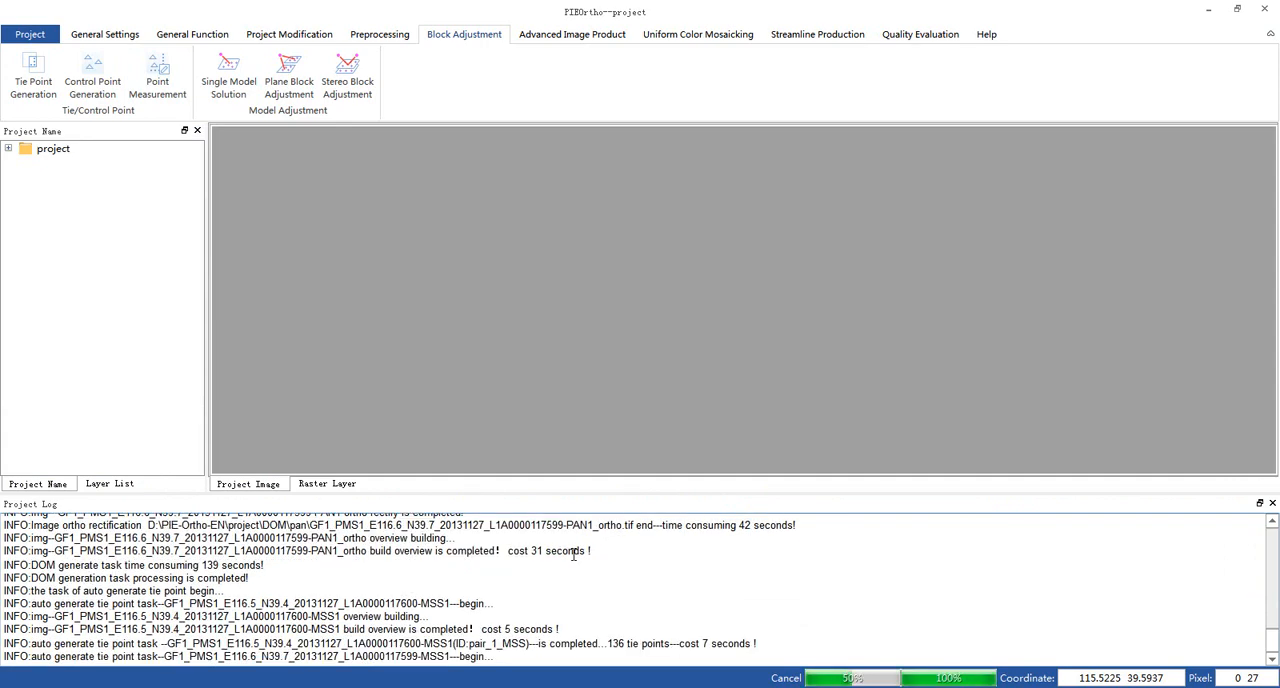
left_click(160, 78)
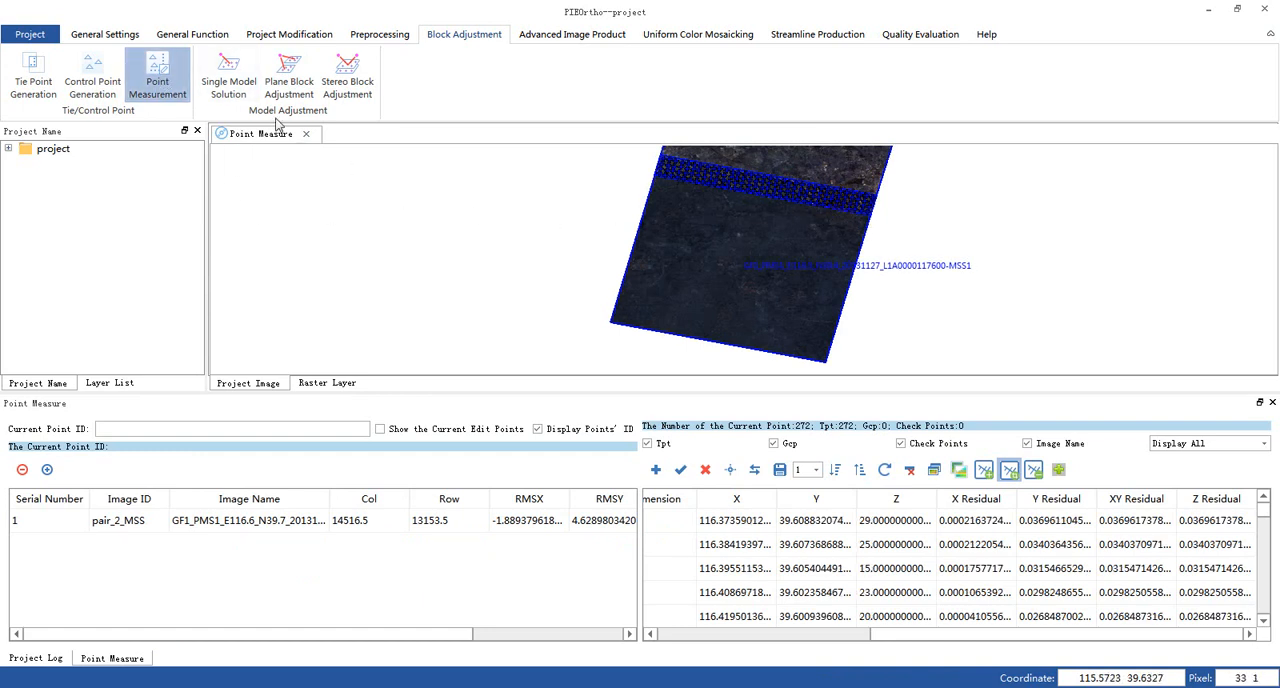
- Run a conventional plane block adjustment on the multispectral images' tie points, sort the points by descending residual, and select the worst one
left_click(288, 80)
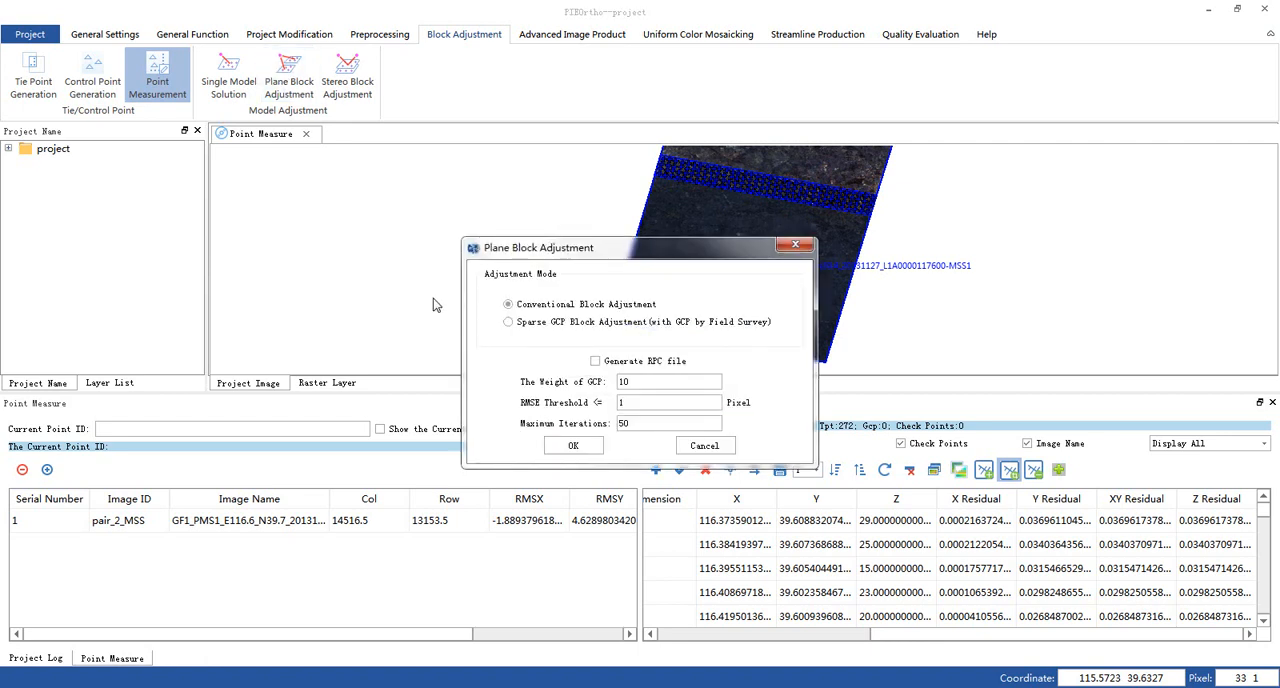
left_click(585, 450)
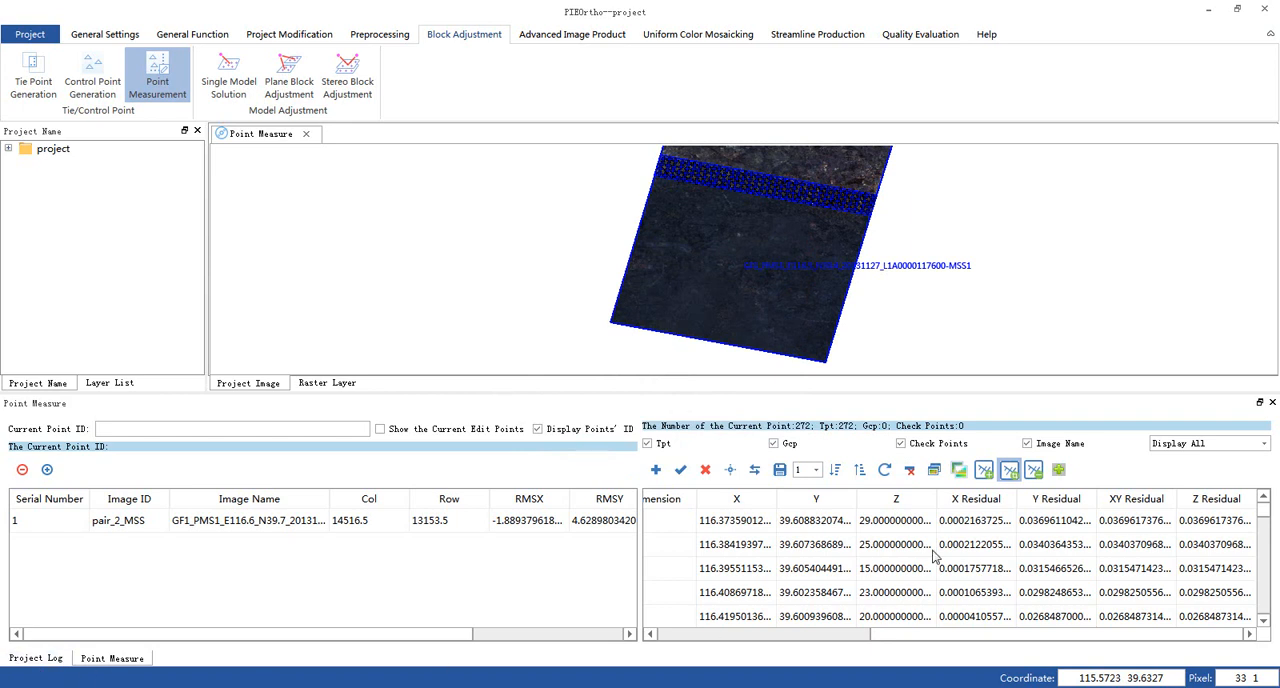
left_click(835, 470)
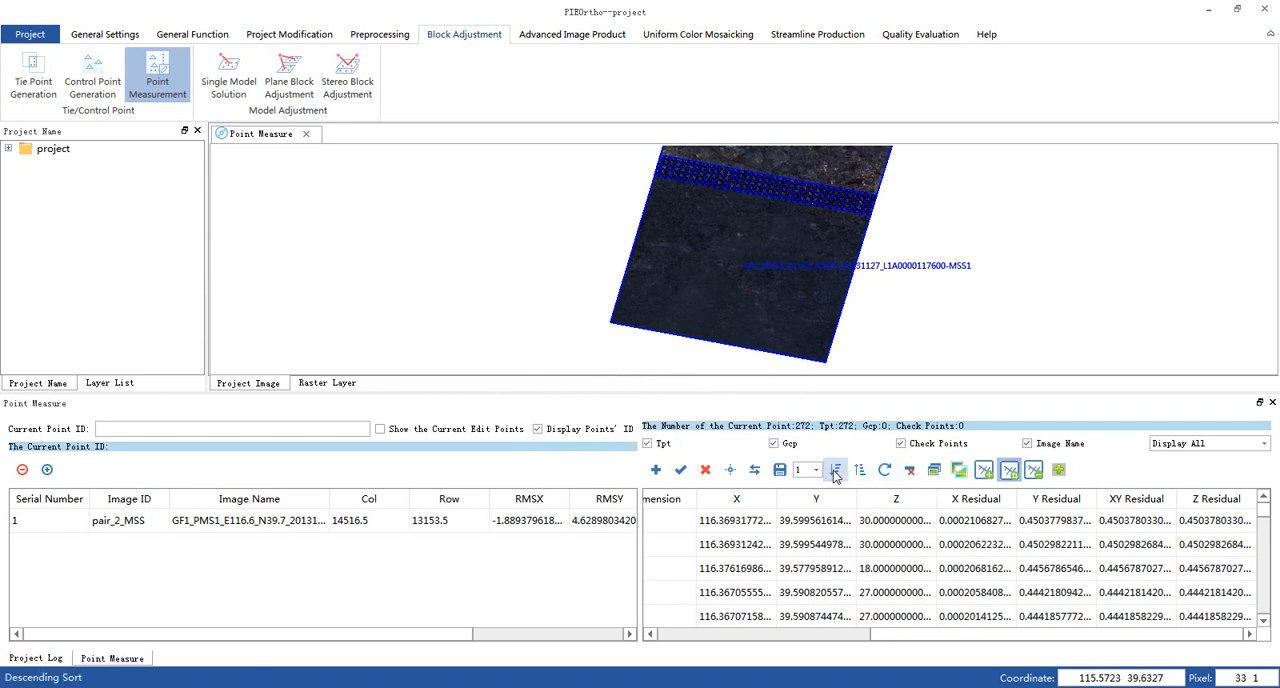
left_click(1137, 524)
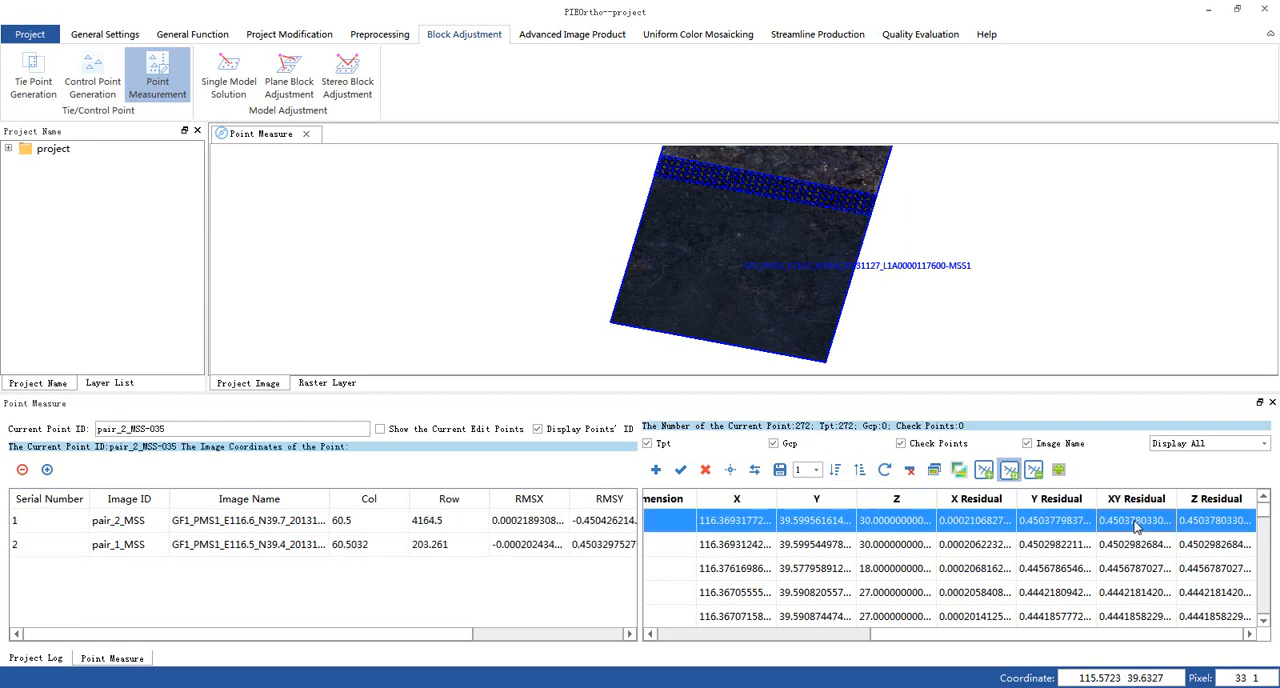
- Delete all tie points whose residual exceeds the threshold of 0.45 pixel
left_click(909, 470)
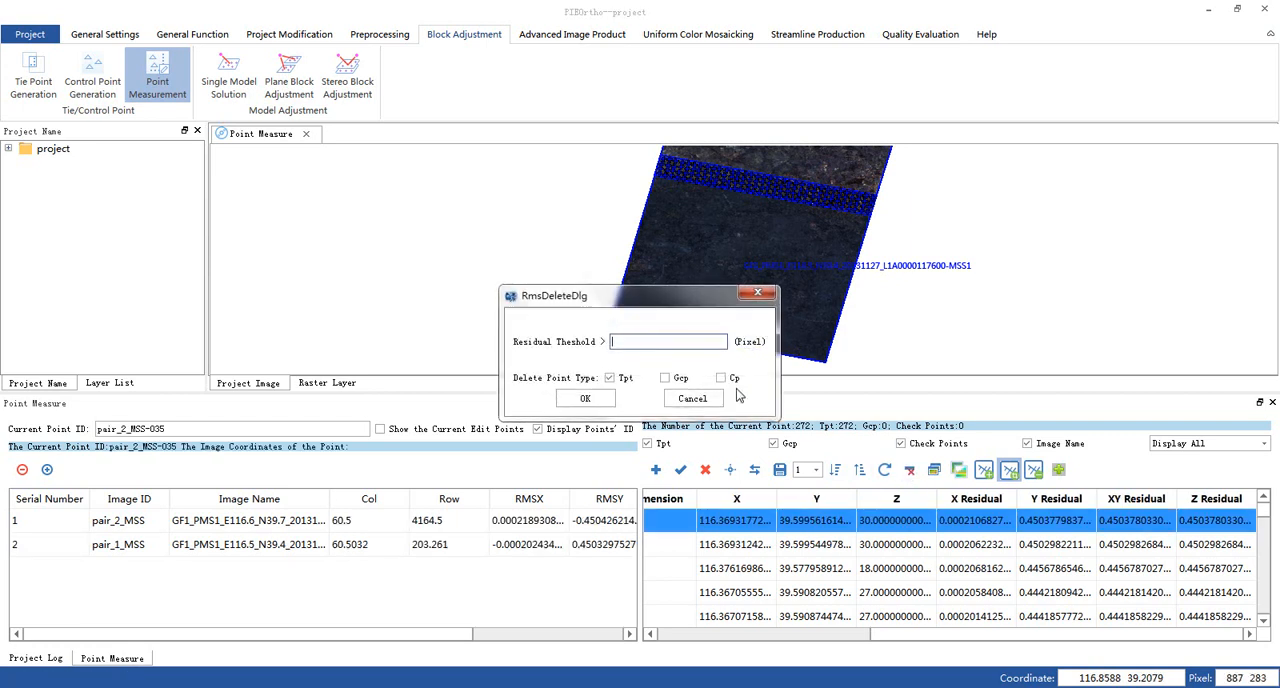
left_click(663, 341)
type("0.45")
left_click(585, 398)
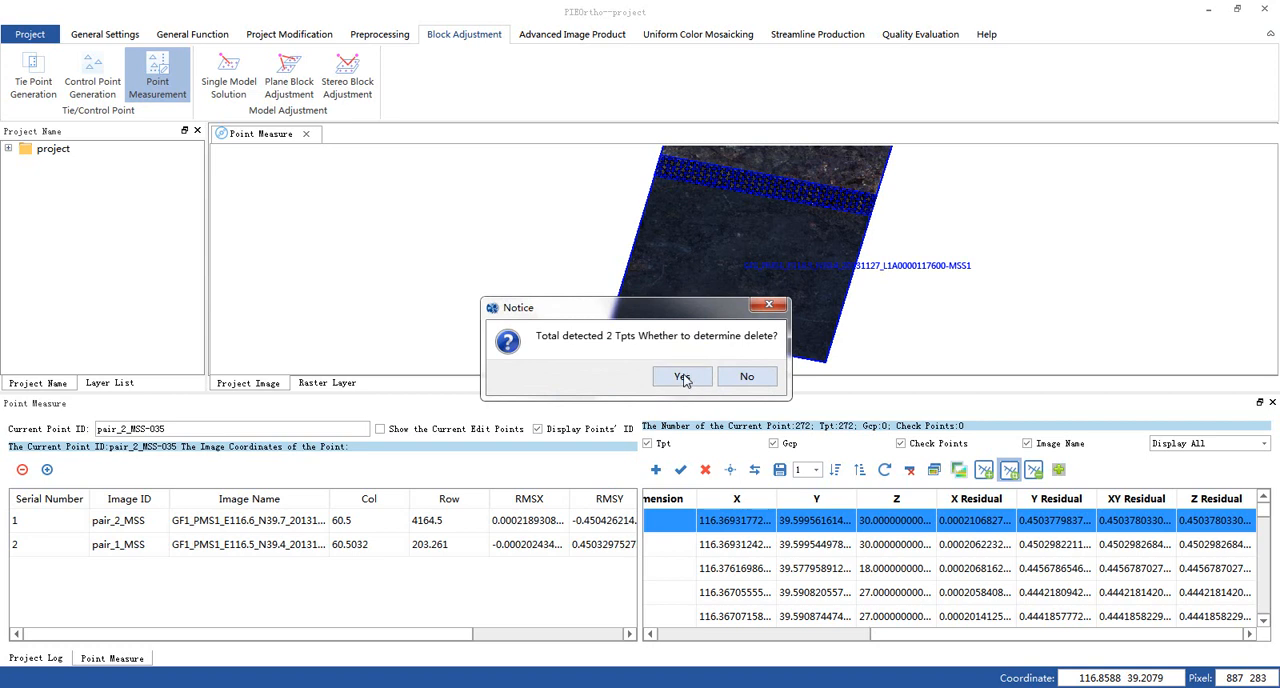
left_click(682, 377)
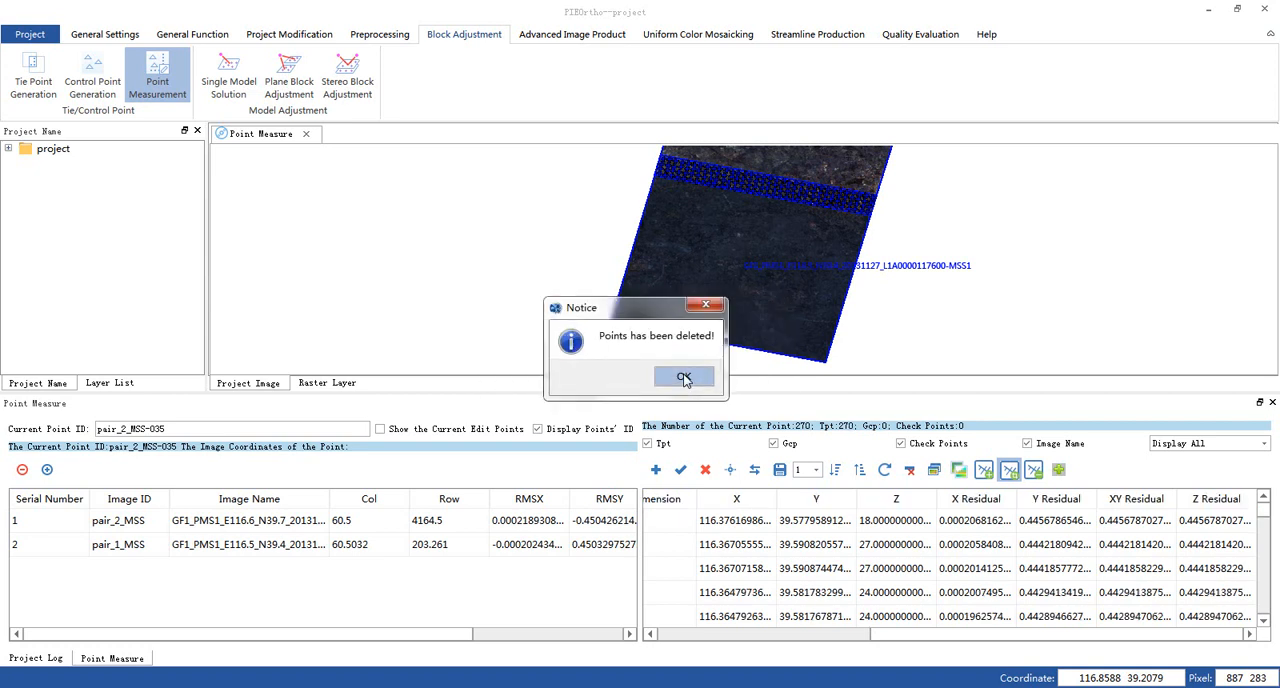
left_click(684, 378)
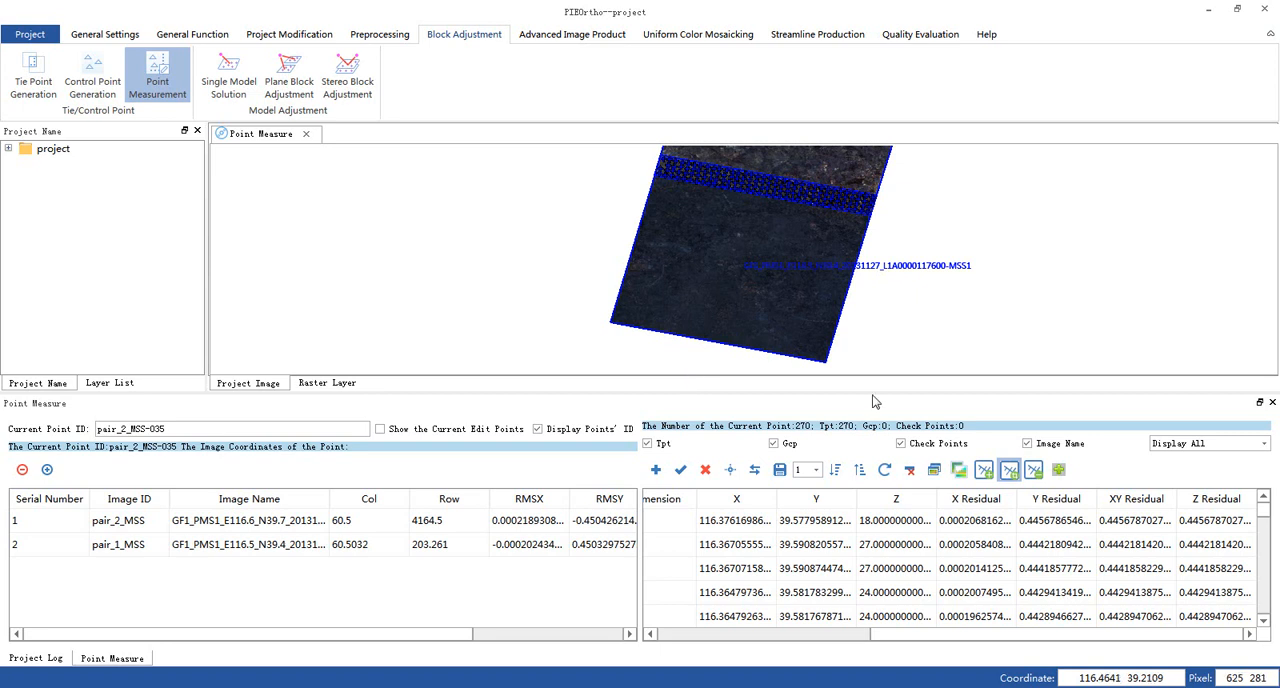
- Repeat the conventional plane block adjustment with the remaining tie points and sort them by descending residual
left_click(290, 85)
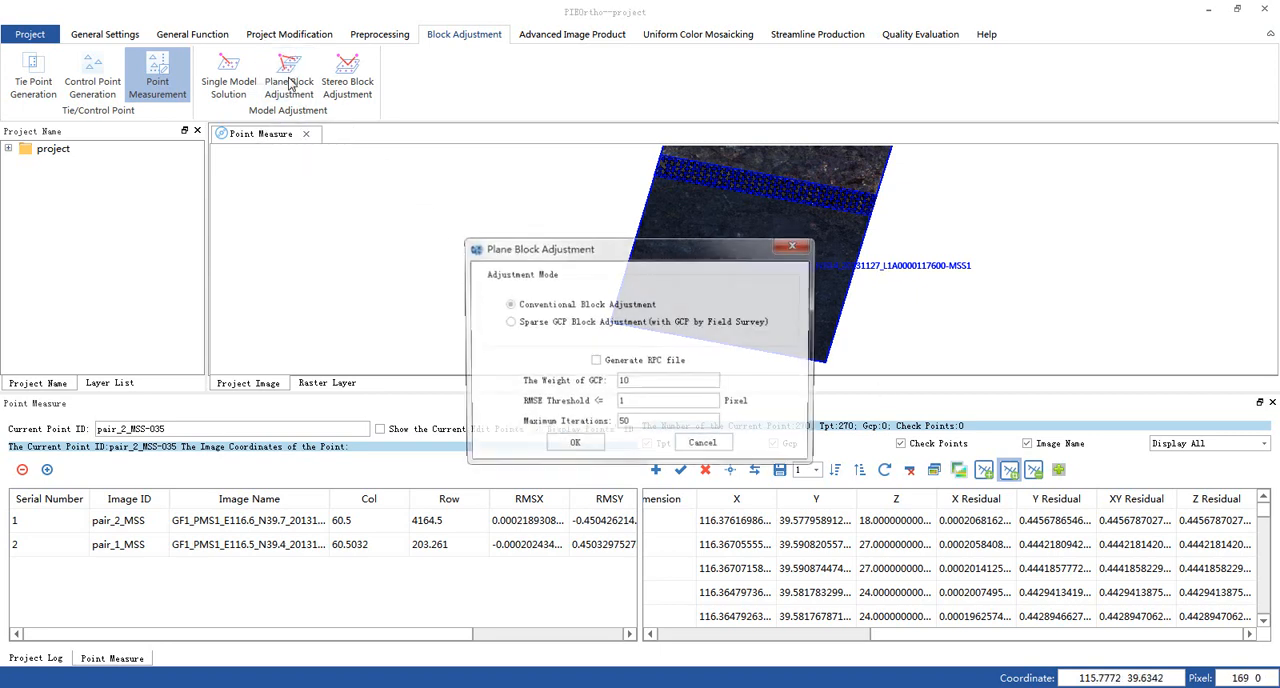
left_click(591, 446)
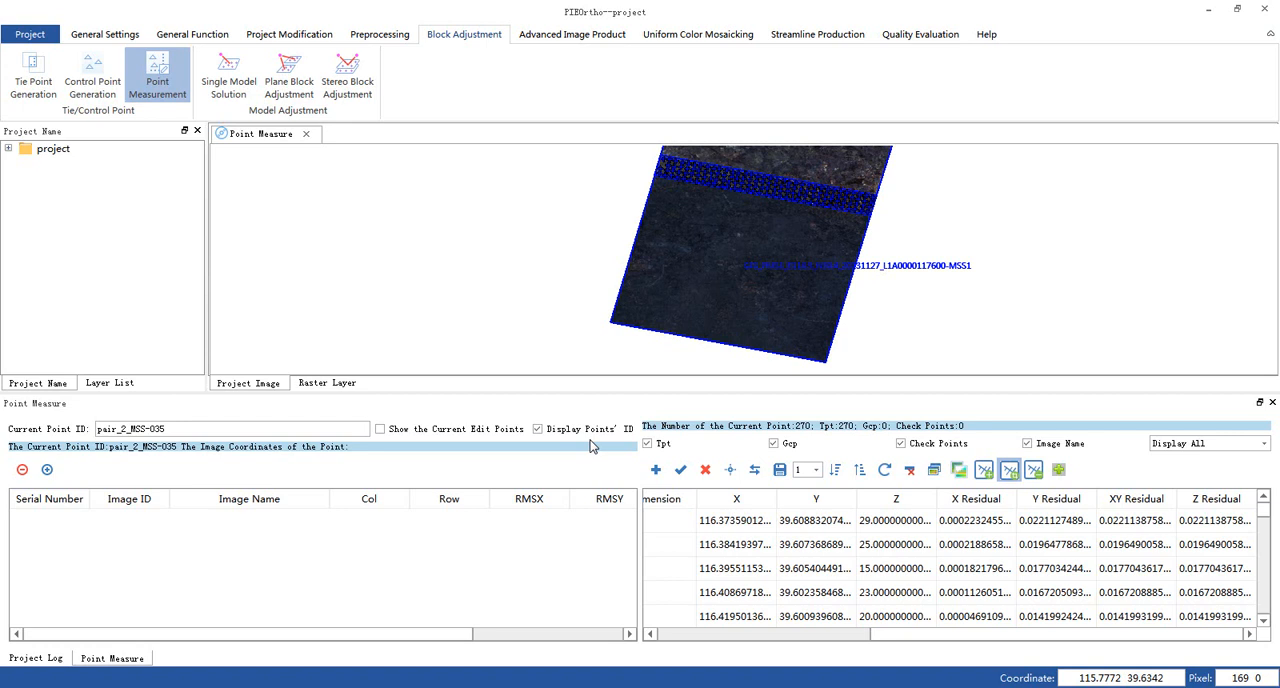
left_click(836, 471)
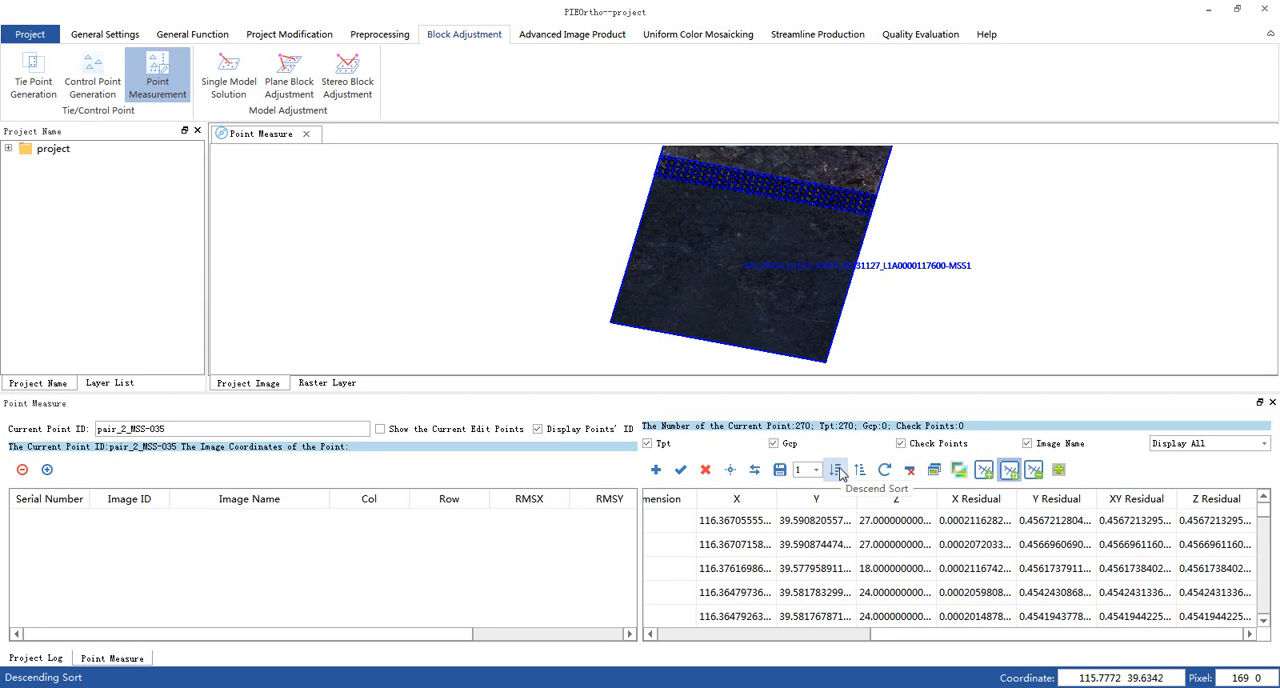
- Apply the 0.45 pixel residual threshold again to delete the tie points that exceed it after readjustment
left_click(911, 470)
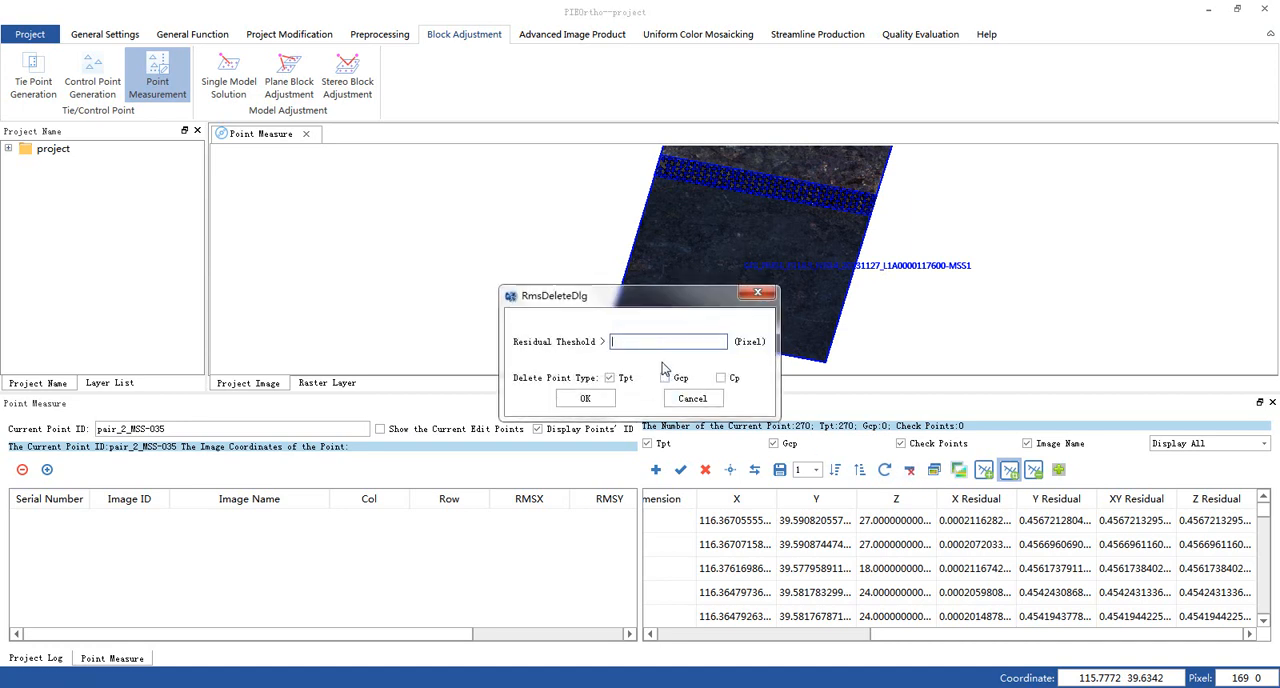
type("0.45")
left_click(584, 401)
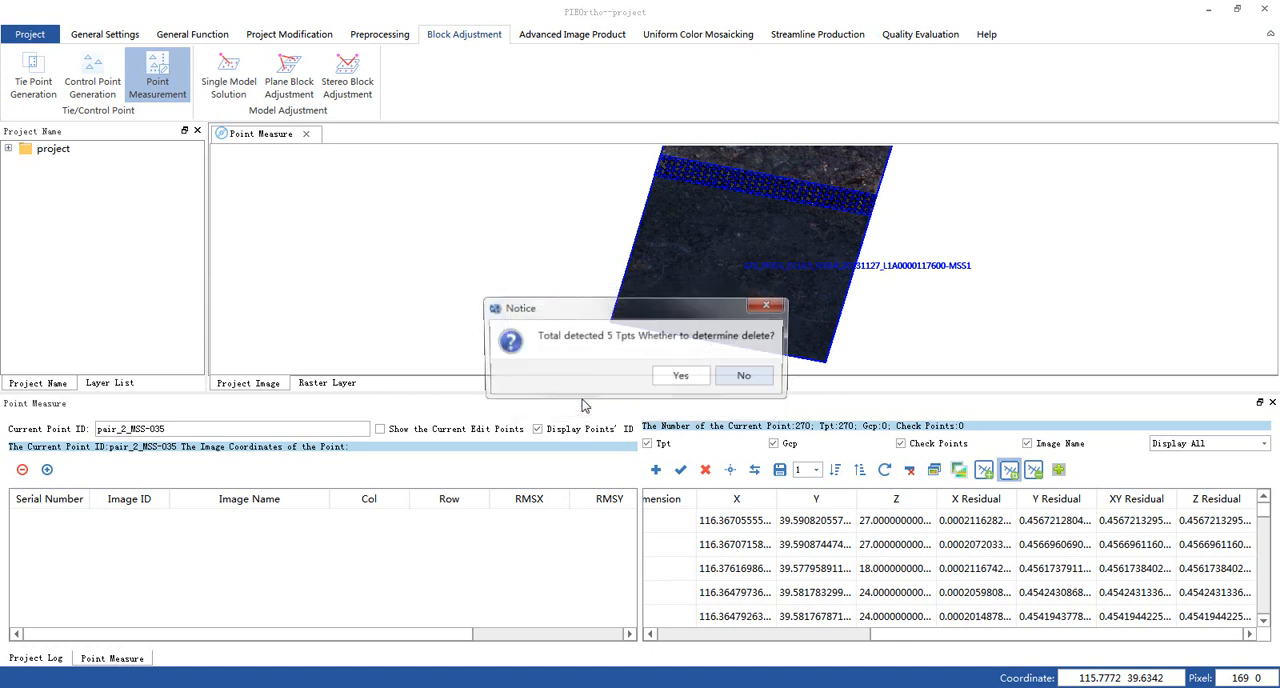
left_click(670, 386)
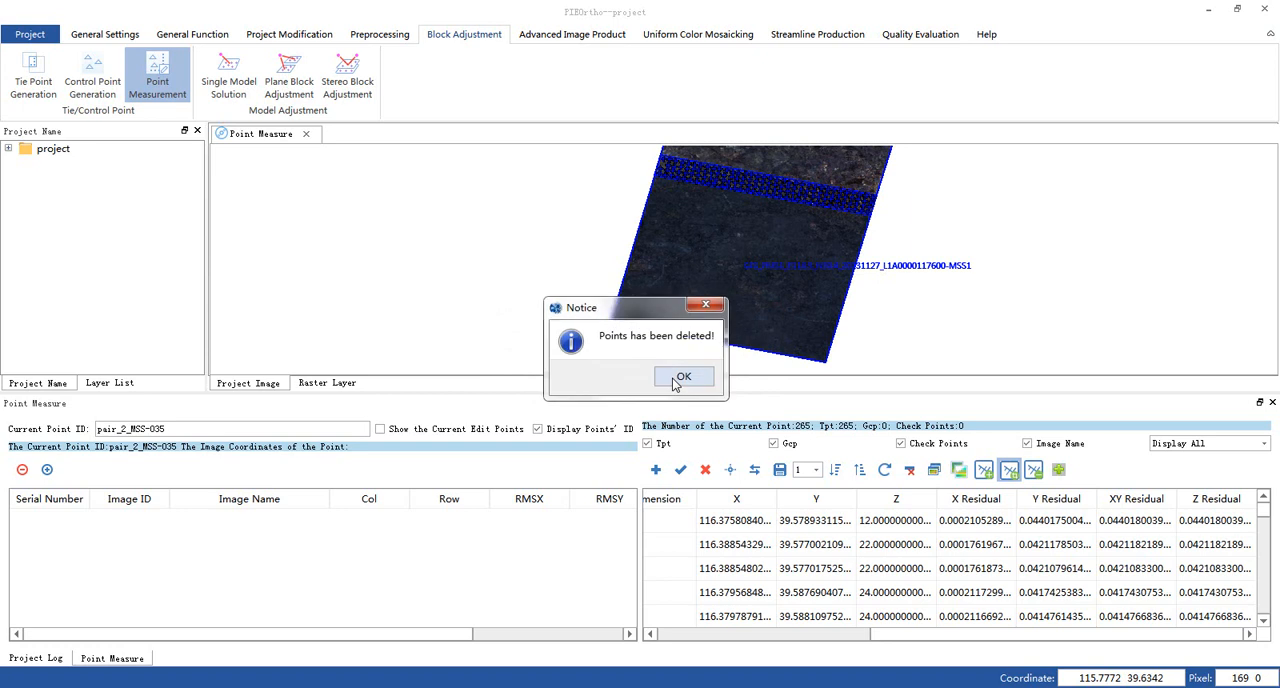
left_click(676, 384)
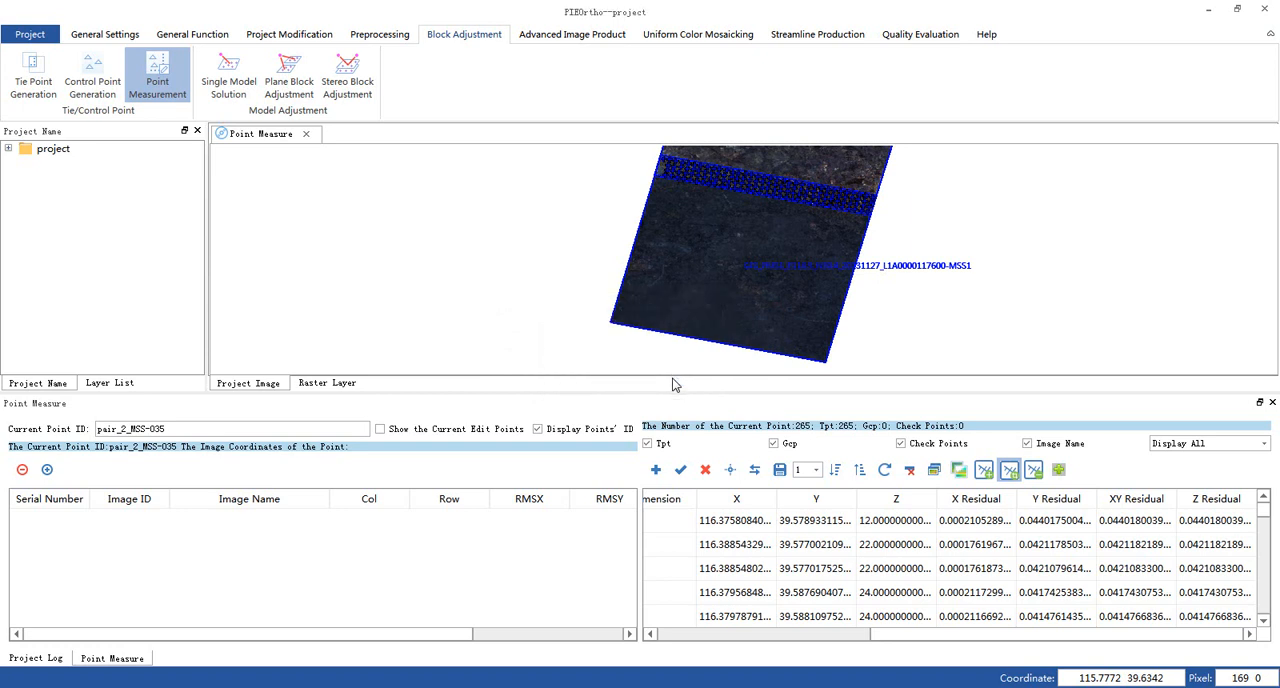
- Run plane block adjustment once more on the cleaned tie points, check the residuals in descending order, and close Point Measurement
left_click(290, 80)
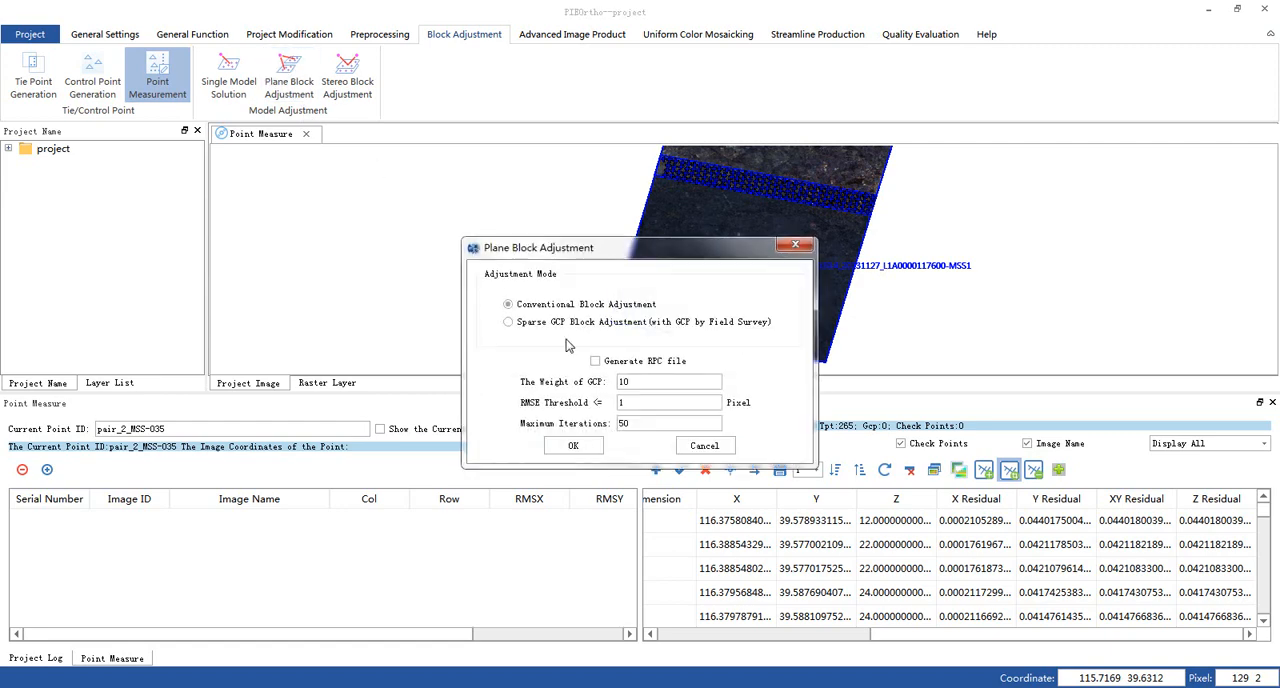
left_click(573, 446)
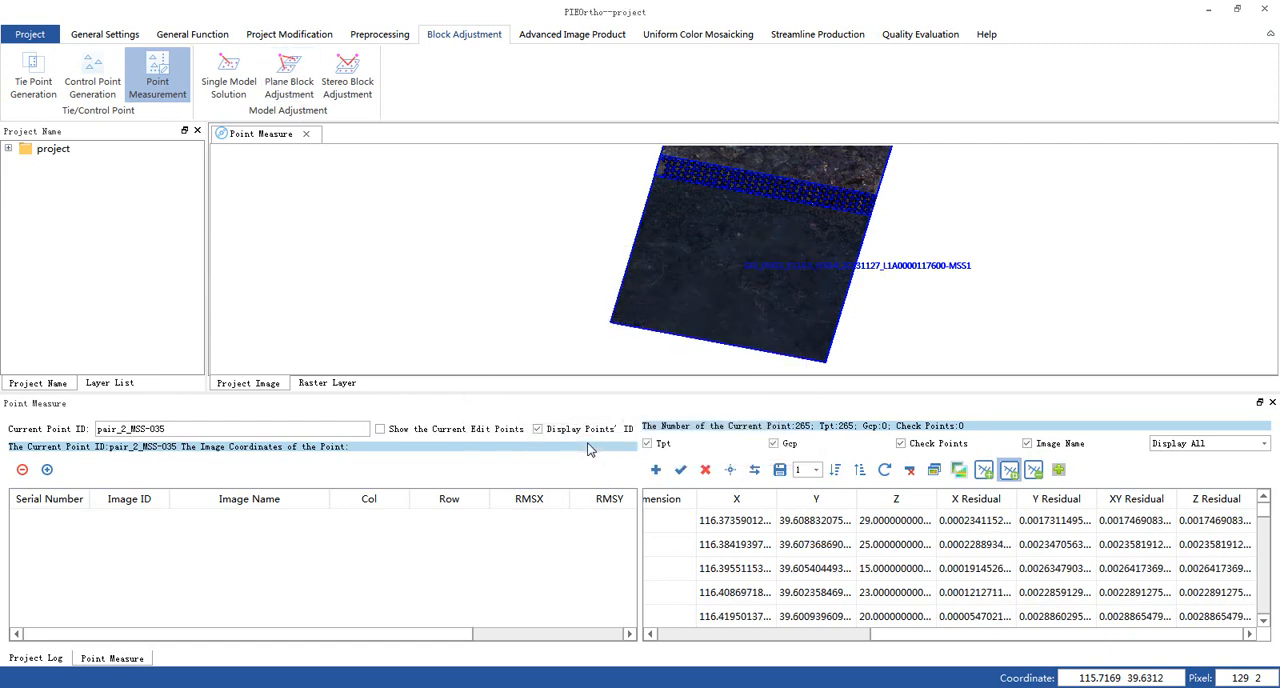
left_click(837, 471)
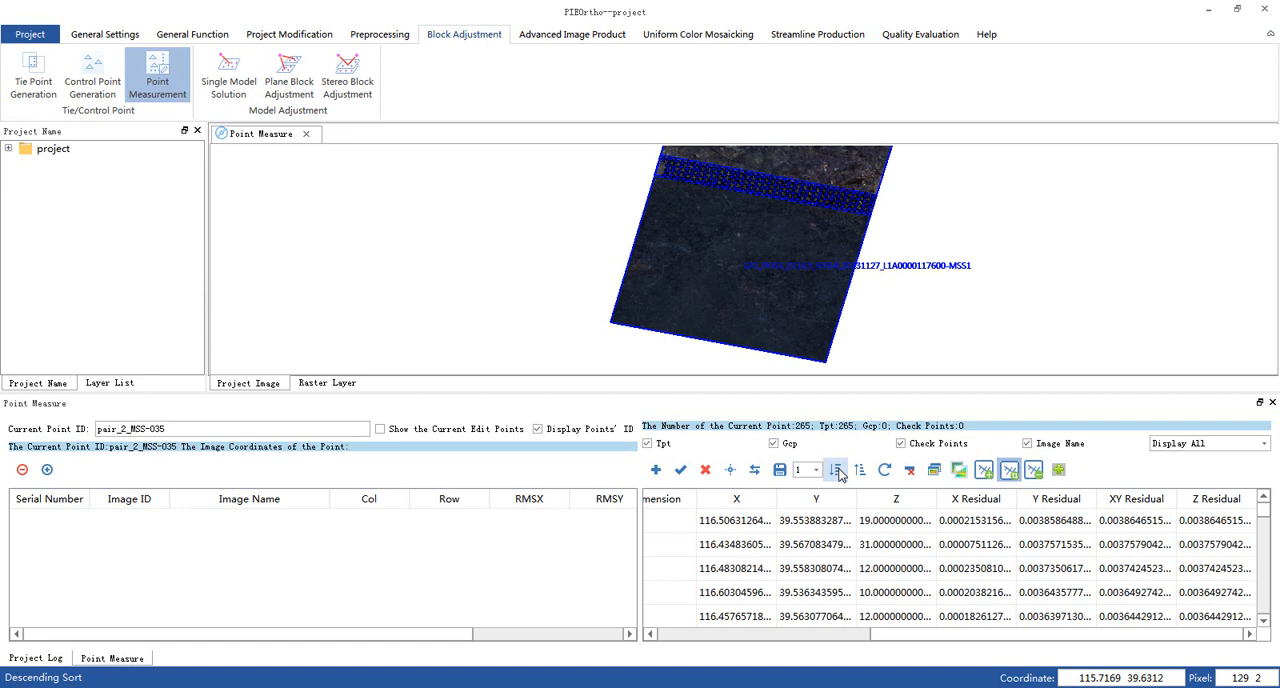
left_click(160, 86)
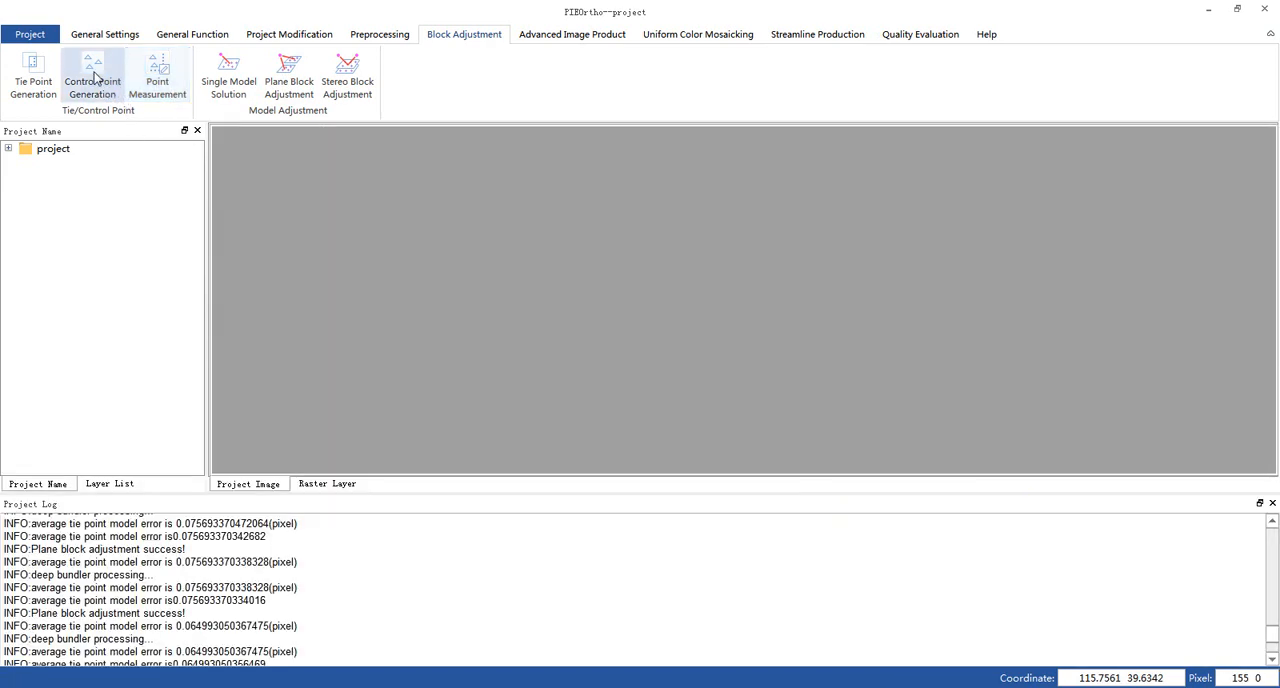
- Generate control points for both MSS images with General texture quality, General geometrical uniformity, and 1000 default seed points
left_click(95, 76)
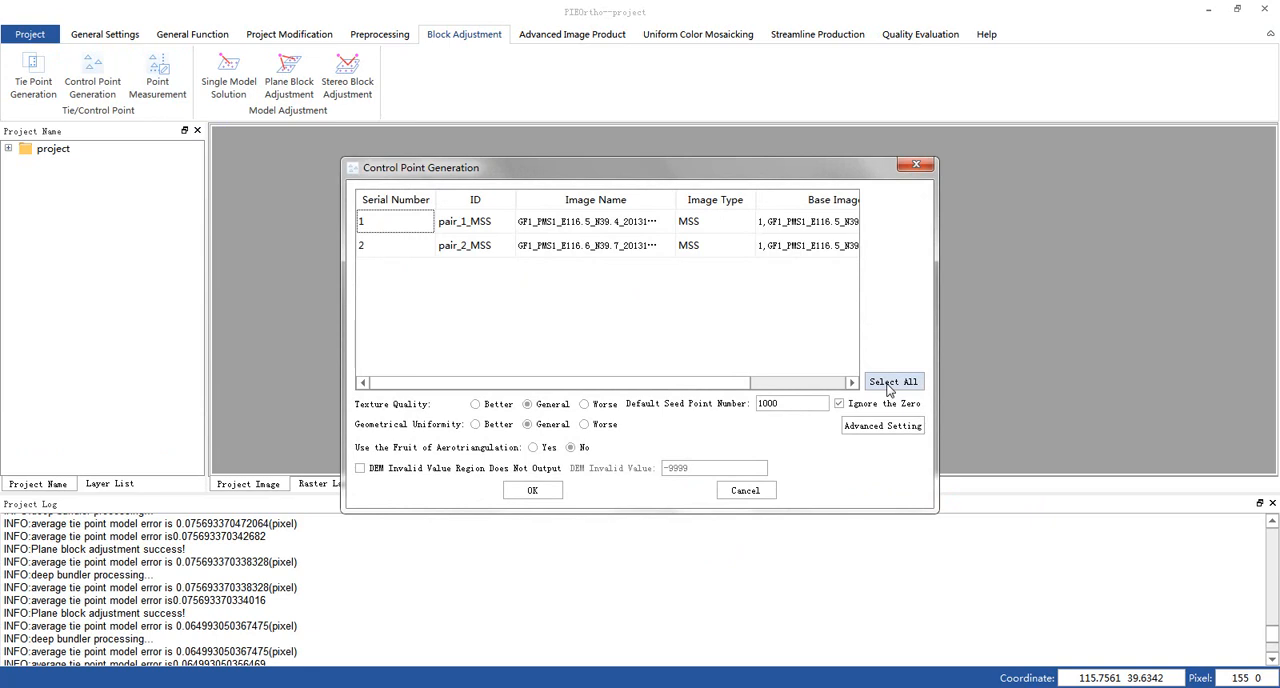
left_click(889, 383)
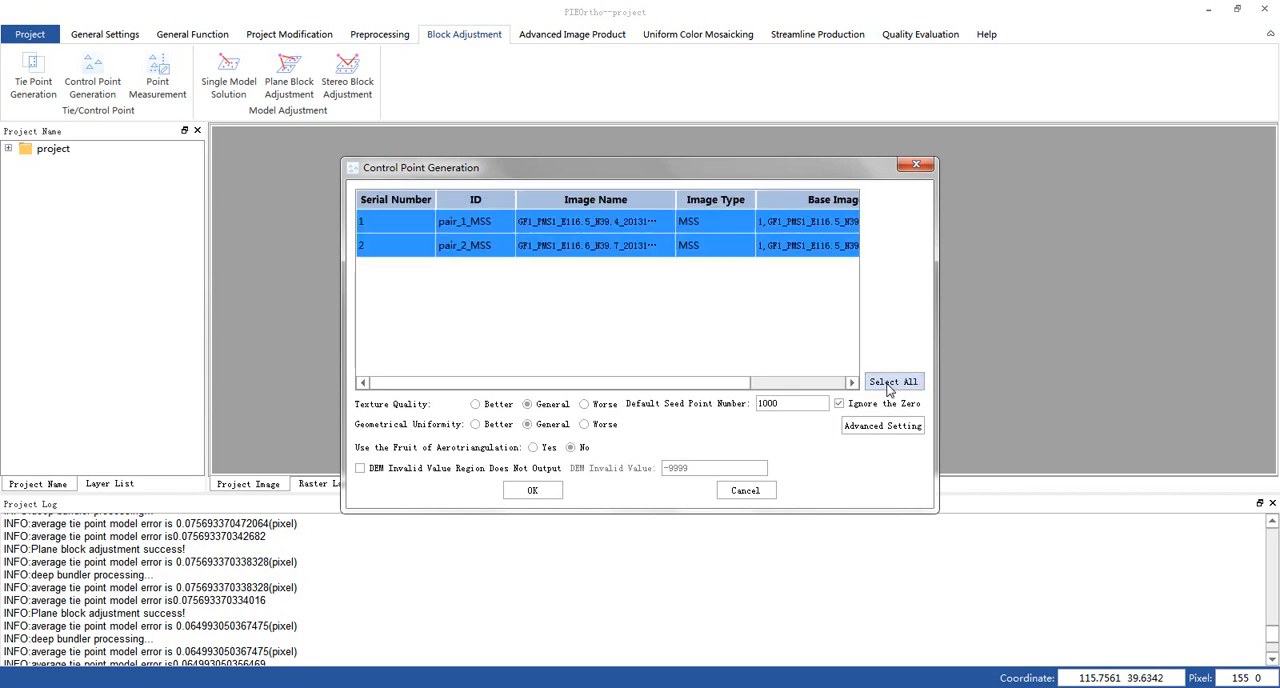
left_click(541, 491)
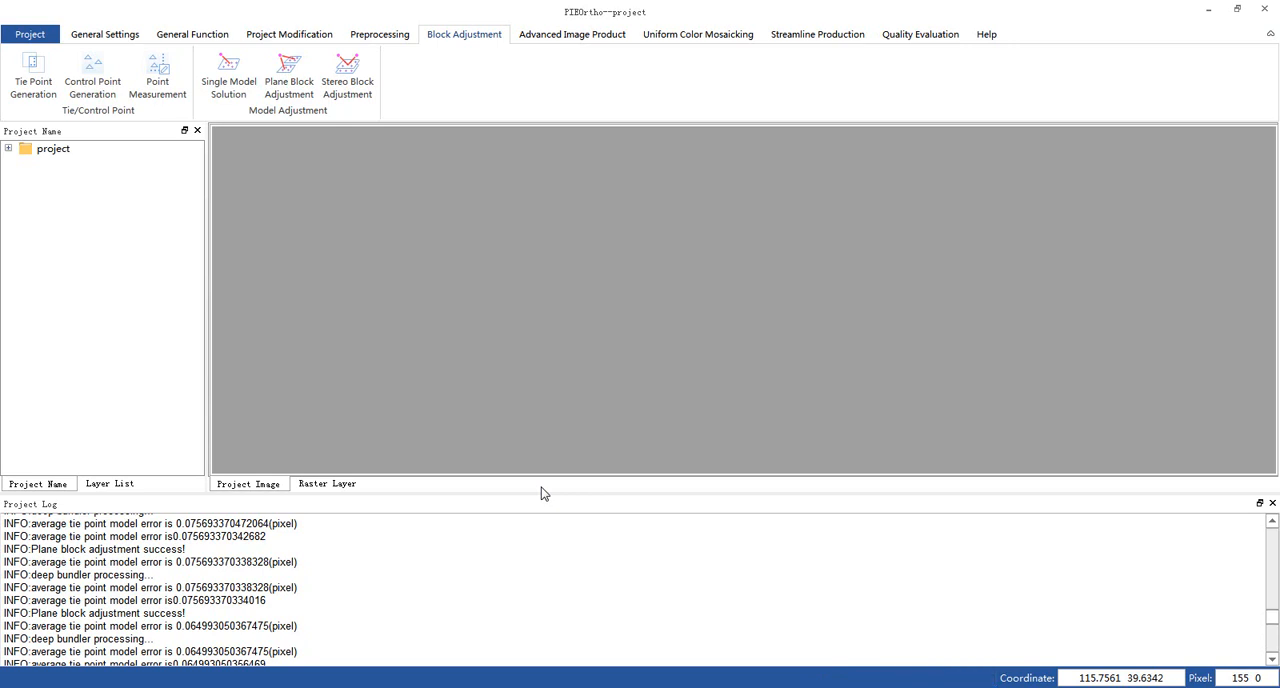
- In Point Measurement, list only the non-tie points by descending residual, compare the worst control point with its base image, and delete it
left_click(157, 78)
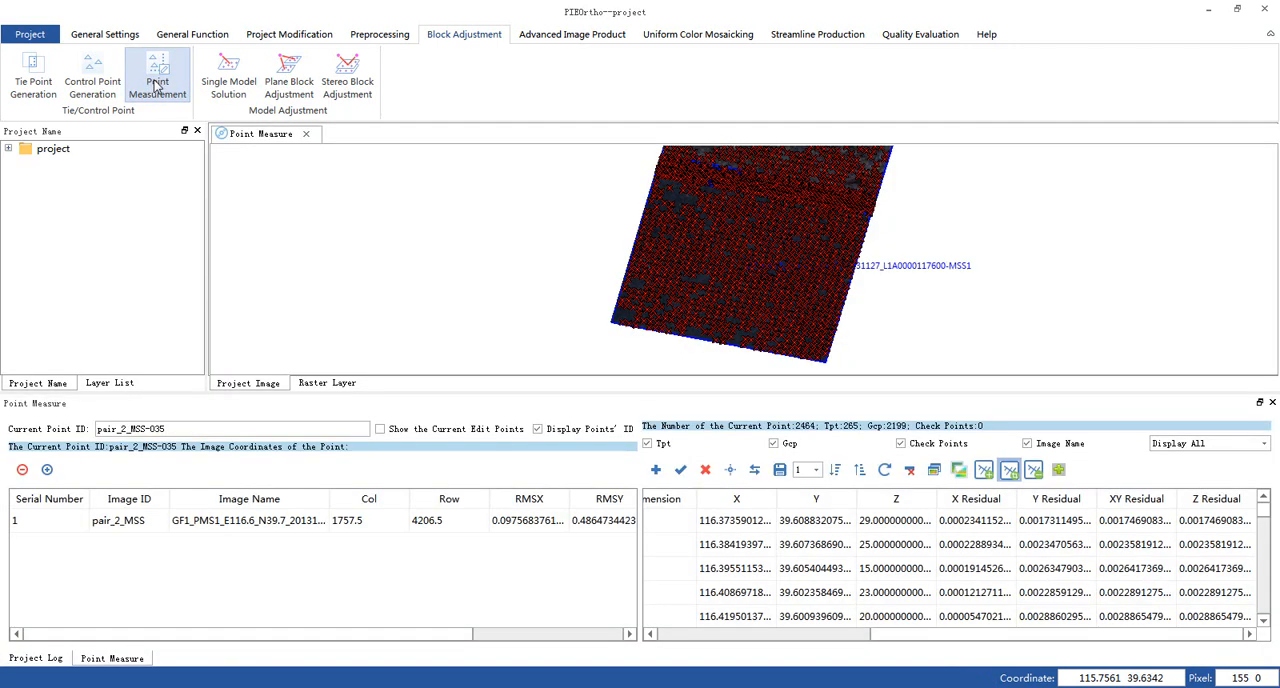
left_click(836, 474)
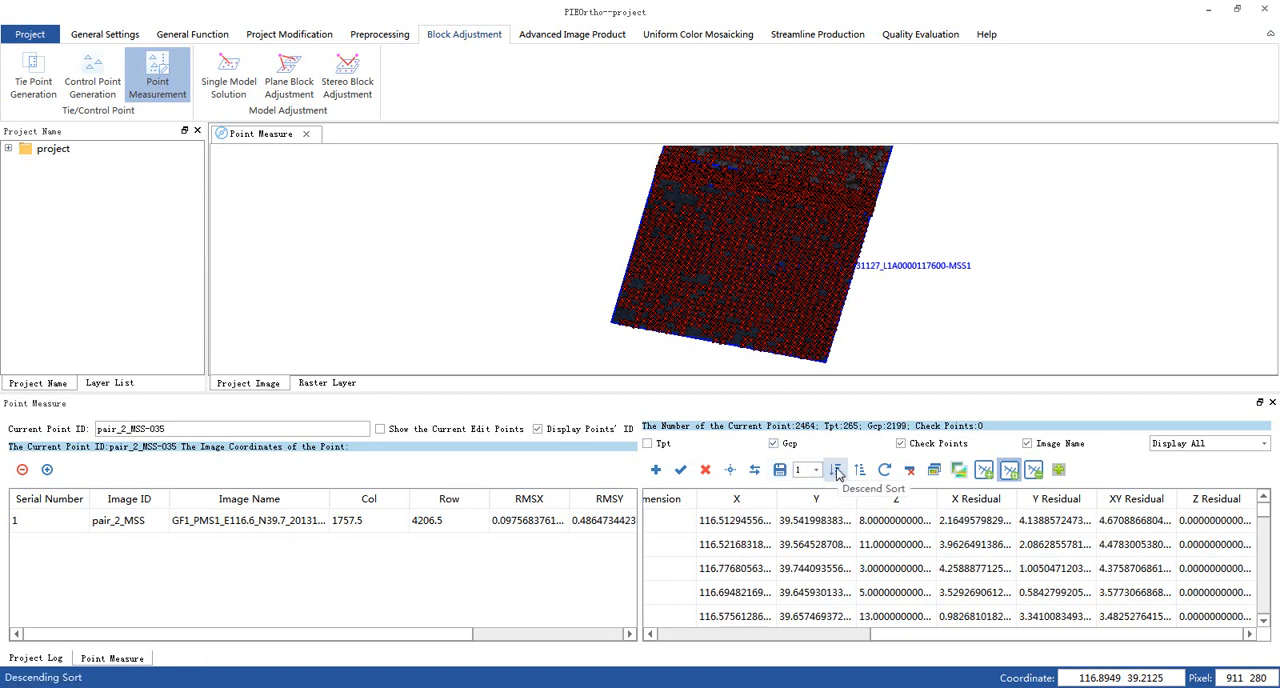
double_click(848, 520)
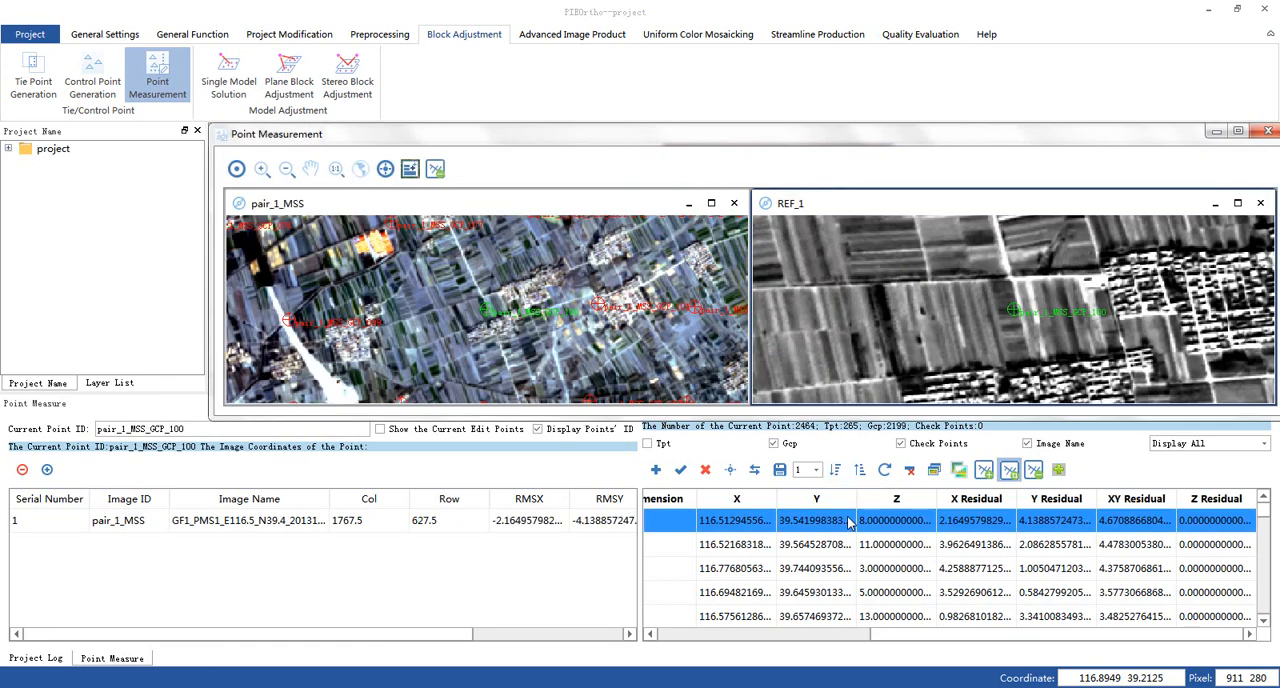
scroll(478, 287, "up", 1)
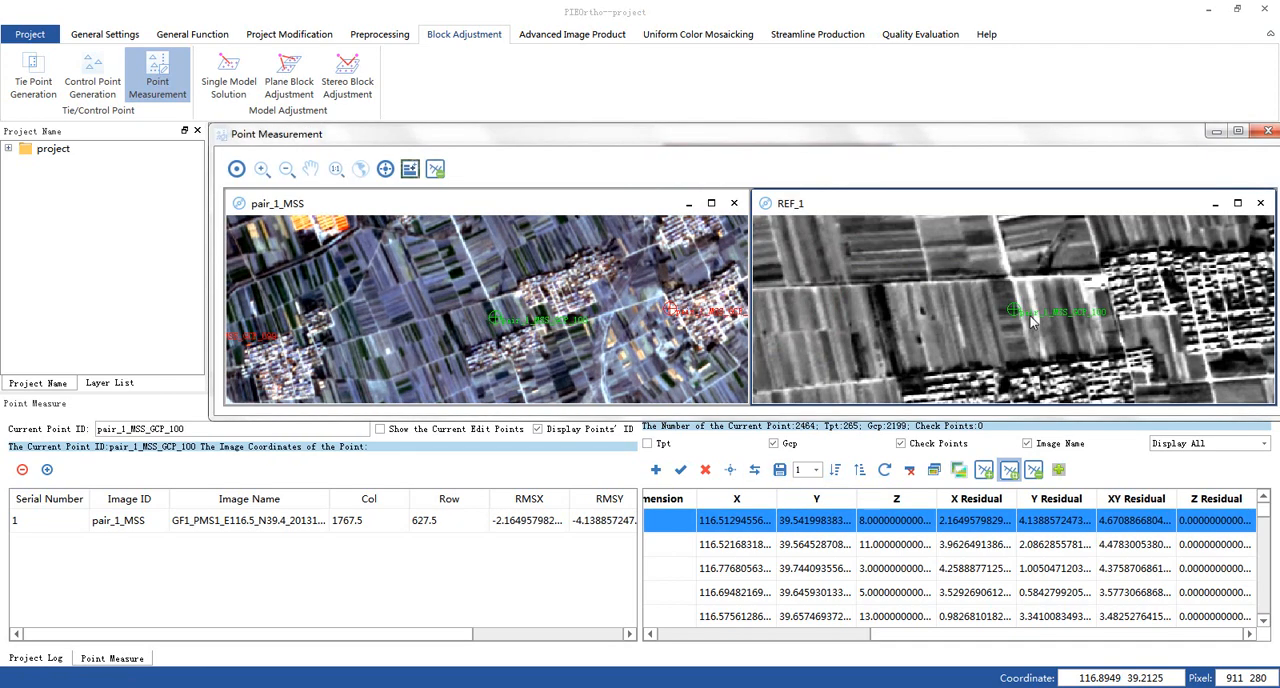
scroll(1033, 320, "up", 1)
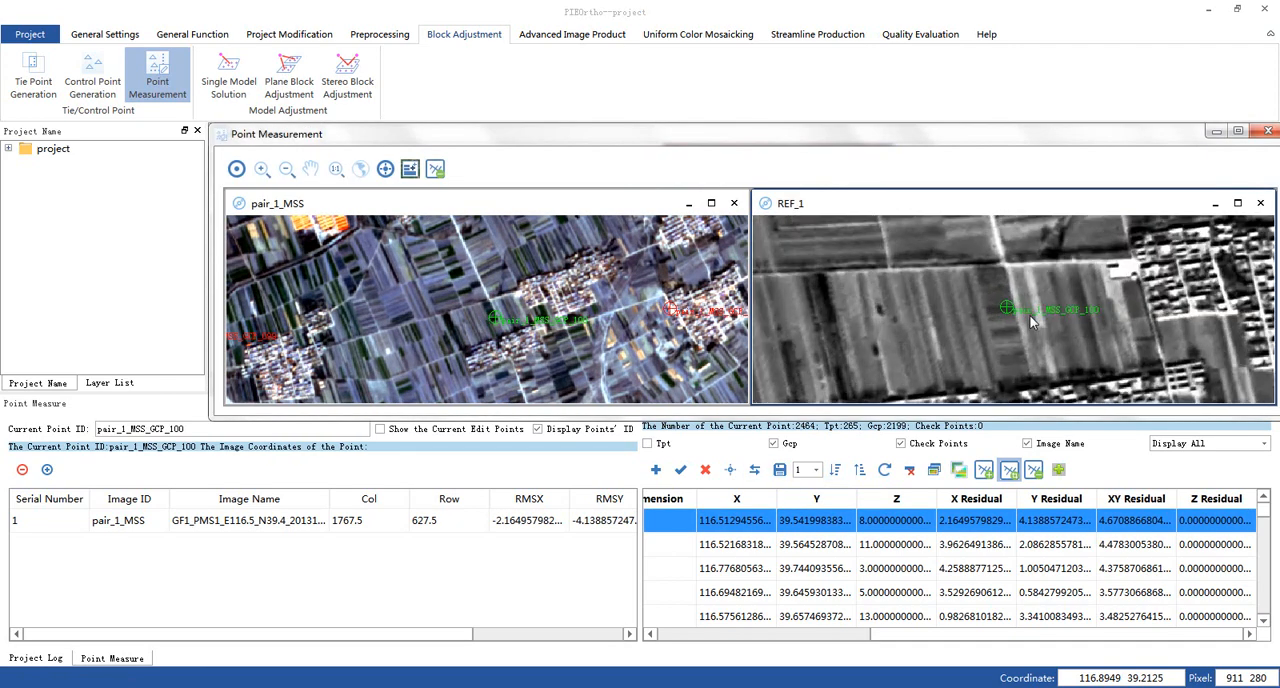
left_click(705, 471)
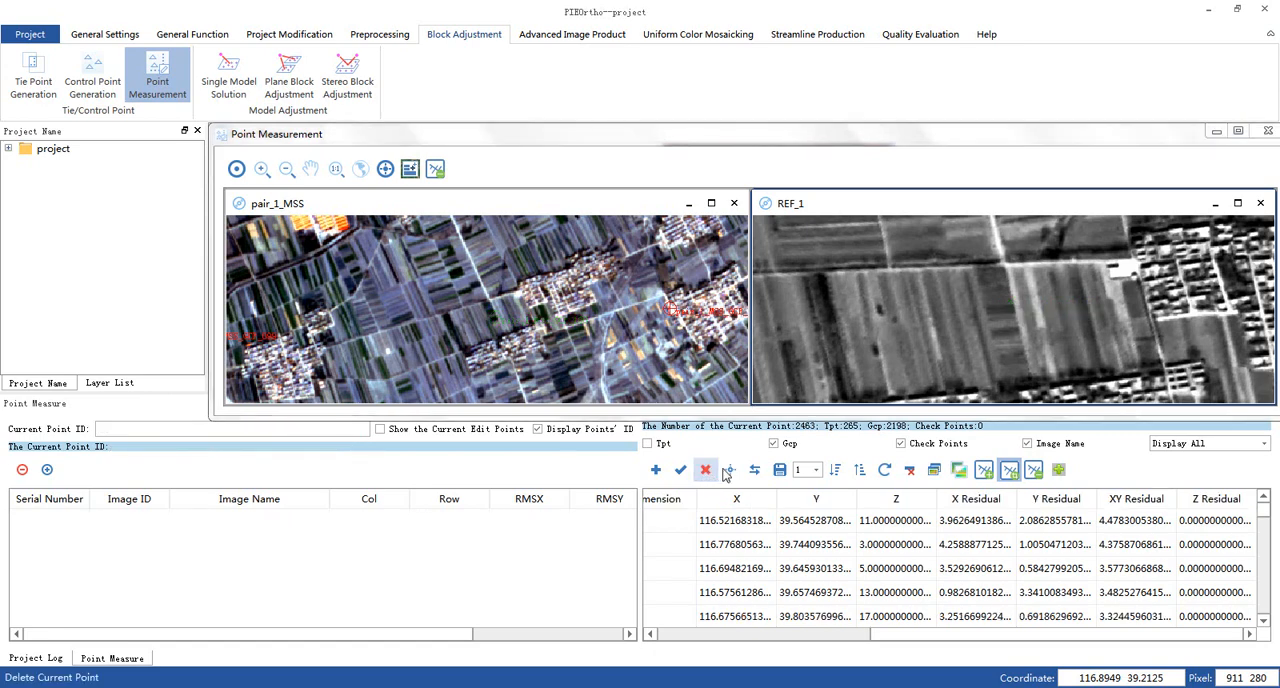
left_click(1268, 132)
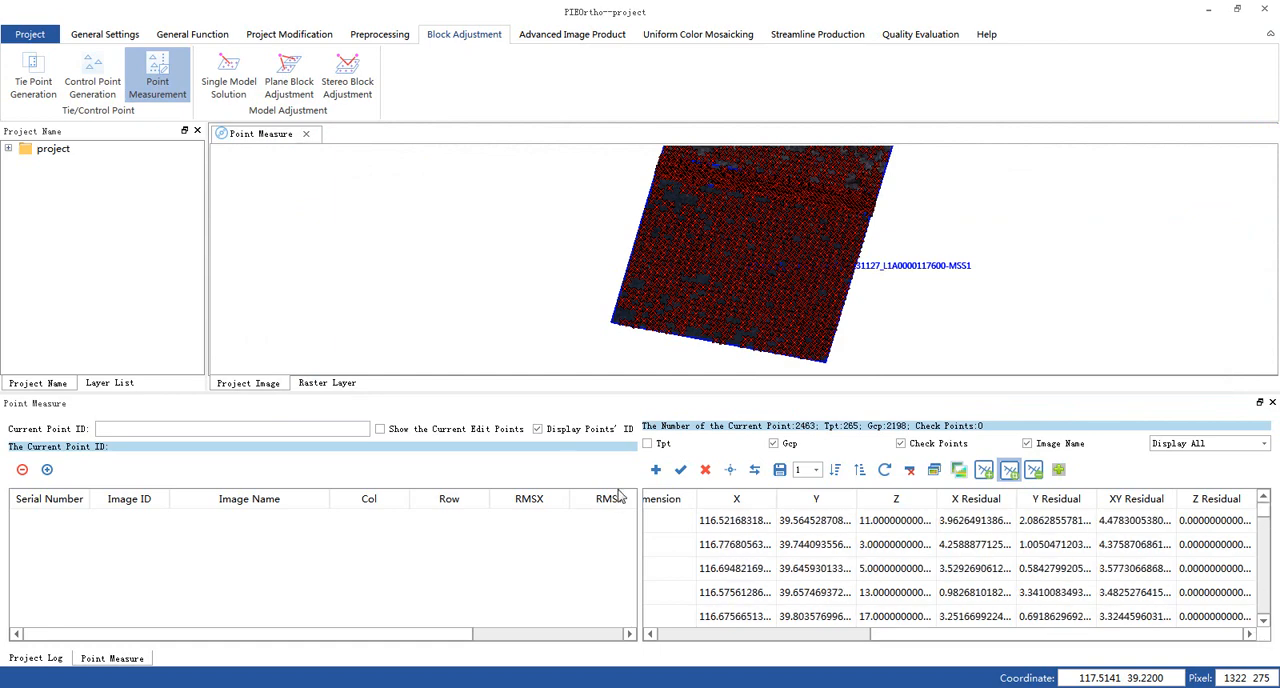
- Delete only the control points whose residual exceeds 1 pixel, leaving tie points and check points out of the deletion
left_click(909, 469)
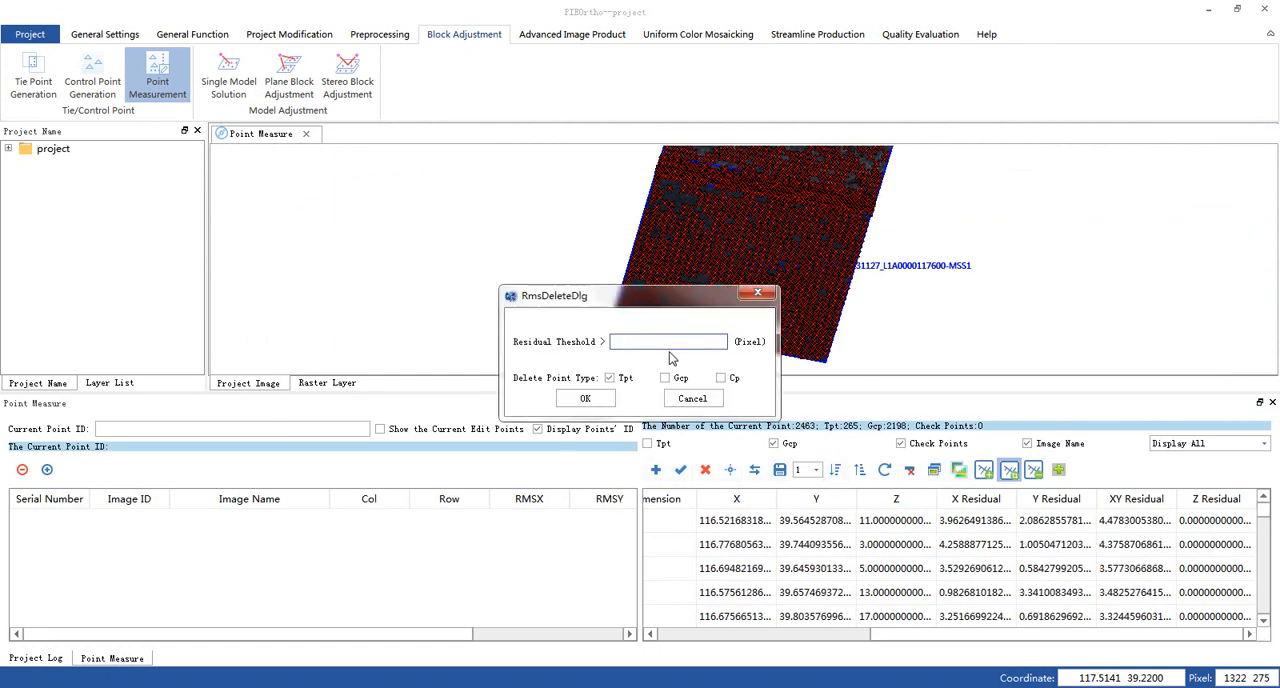
type("1")
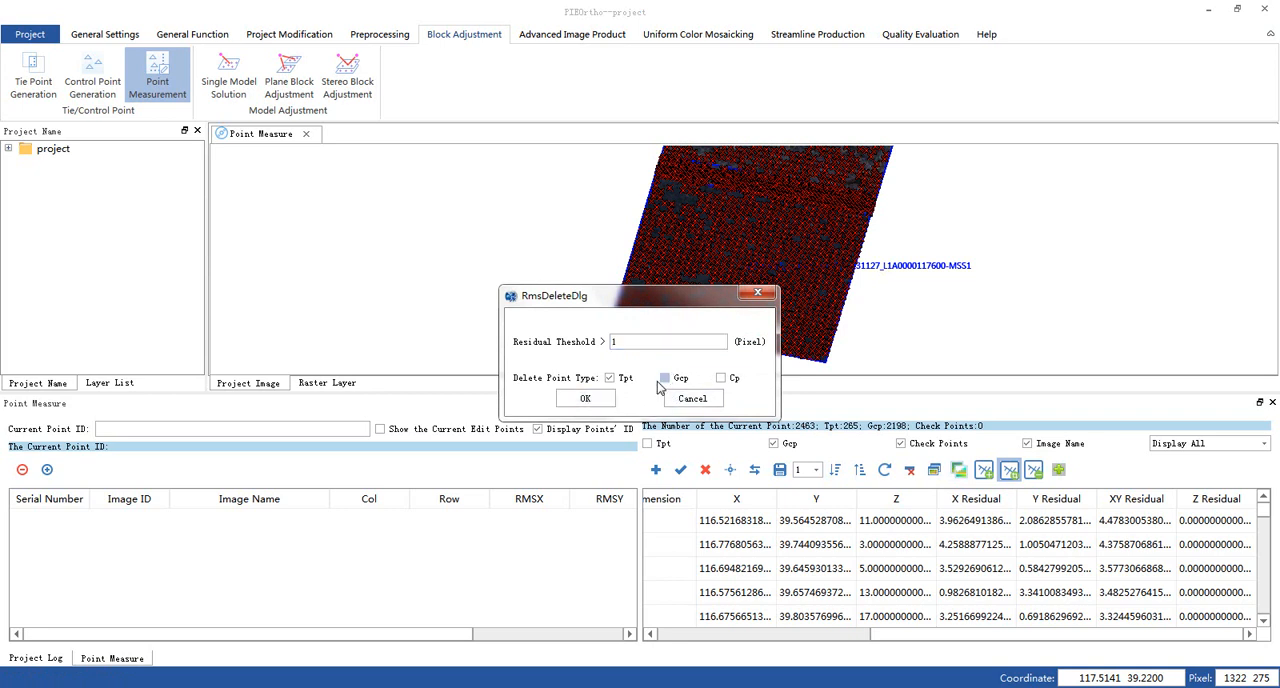
left_click(665, 377)
left_click(609, 377)
left_click(600, 398)
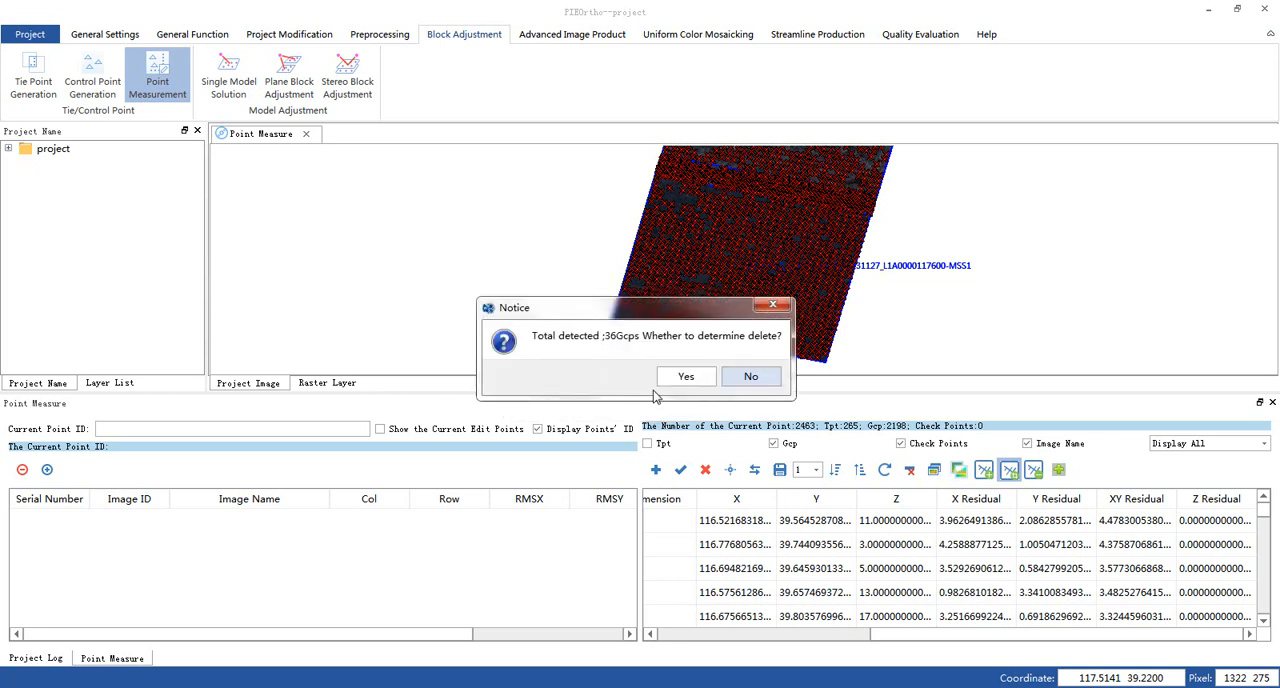
left_click(686, 376)
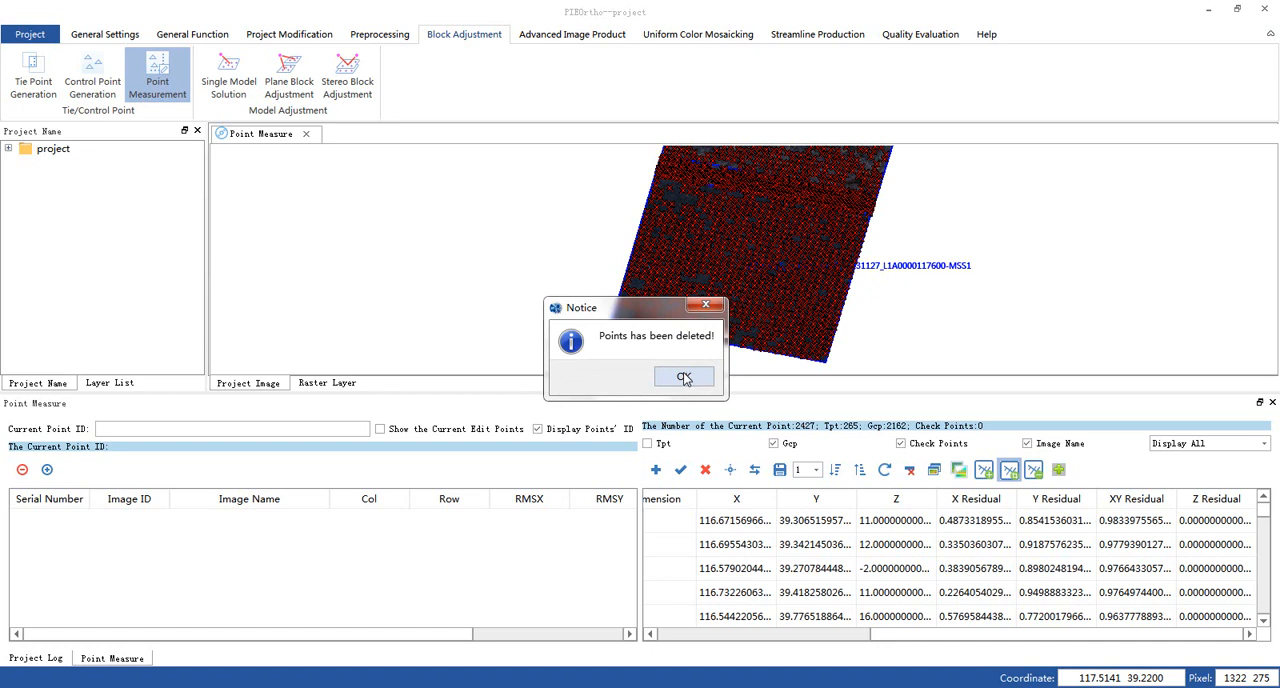
left_click(684, 377)
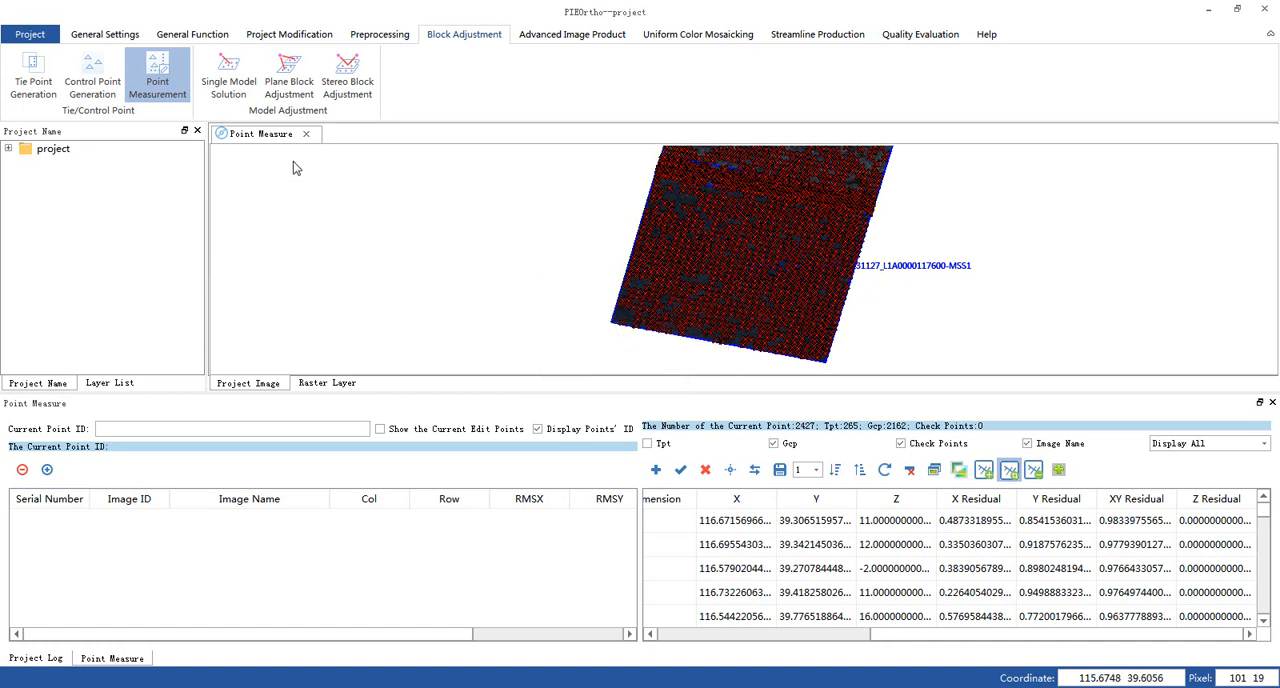
- Run conventional plane block adjustment with a 1-pixel RMSE threshold, sort the control points by descending residual, and inspect the worst one
left_click(284, 80)
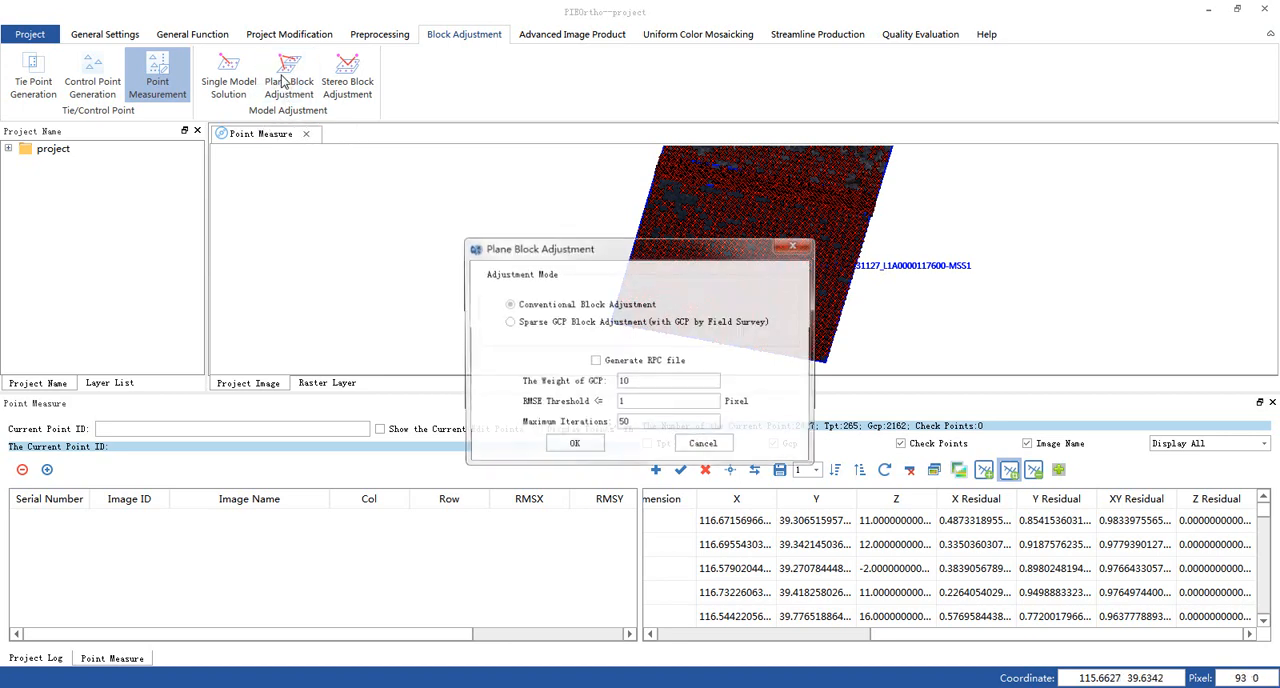
left_click(572, 447)
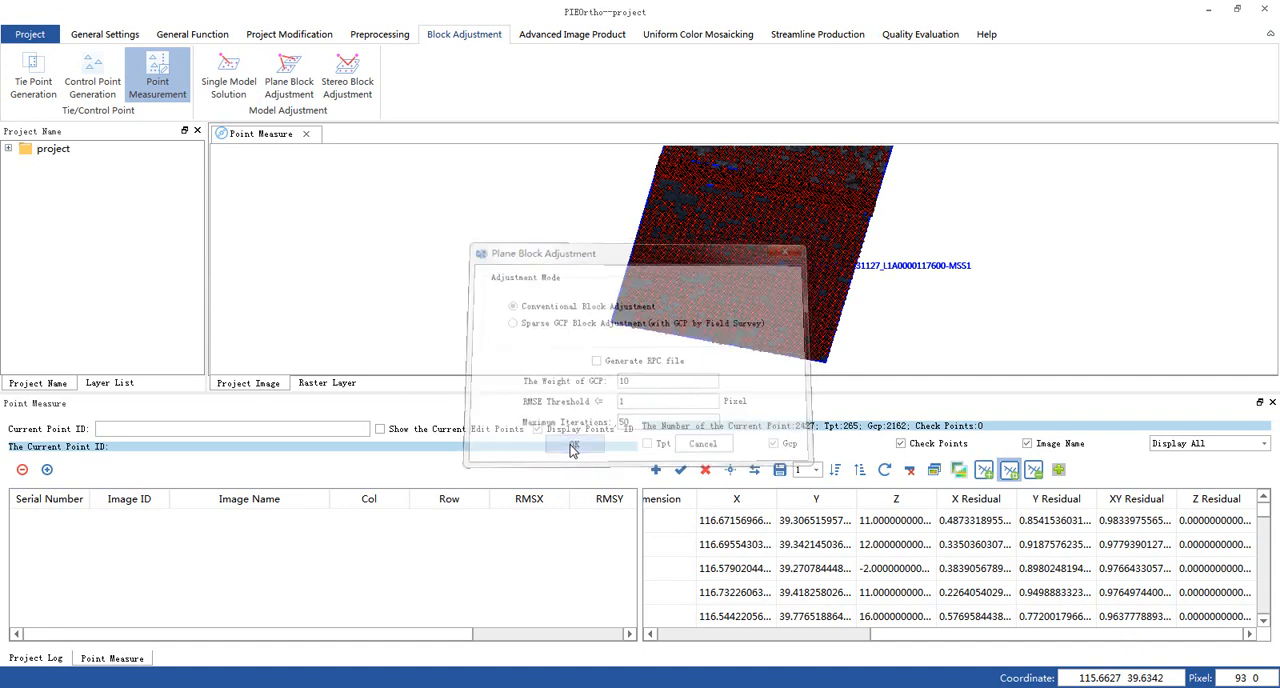
left_click(836, 474)
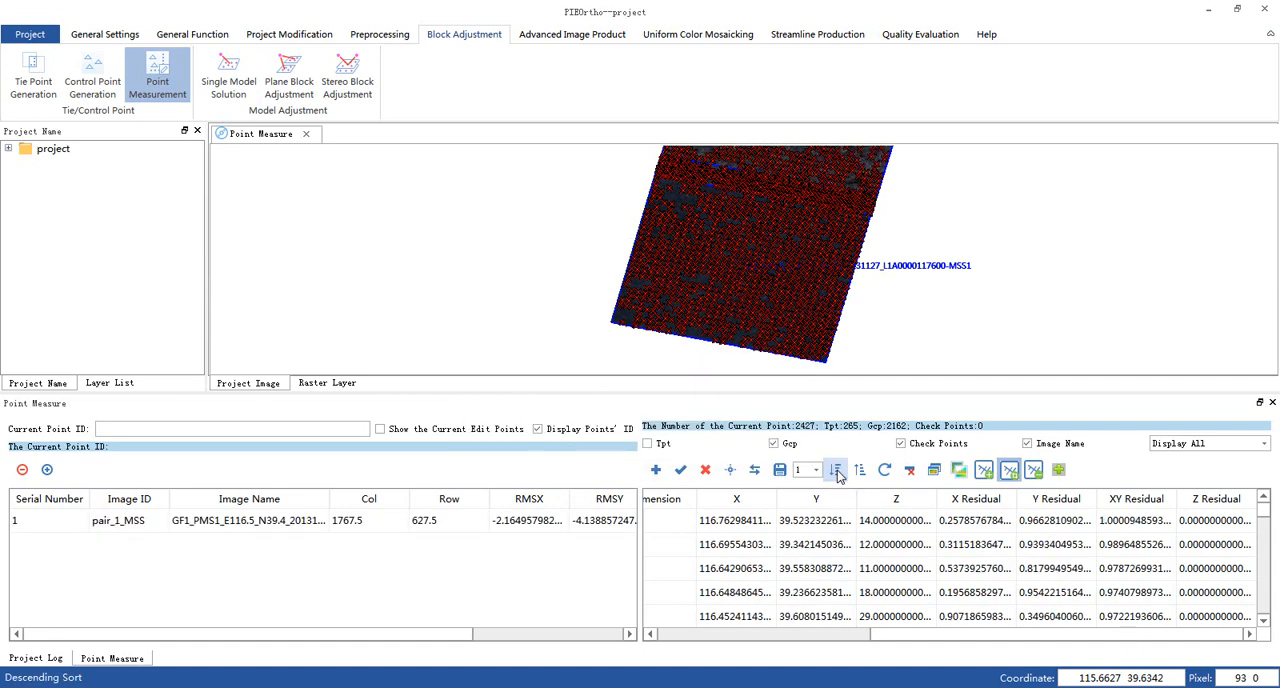
left_click(873, 521)
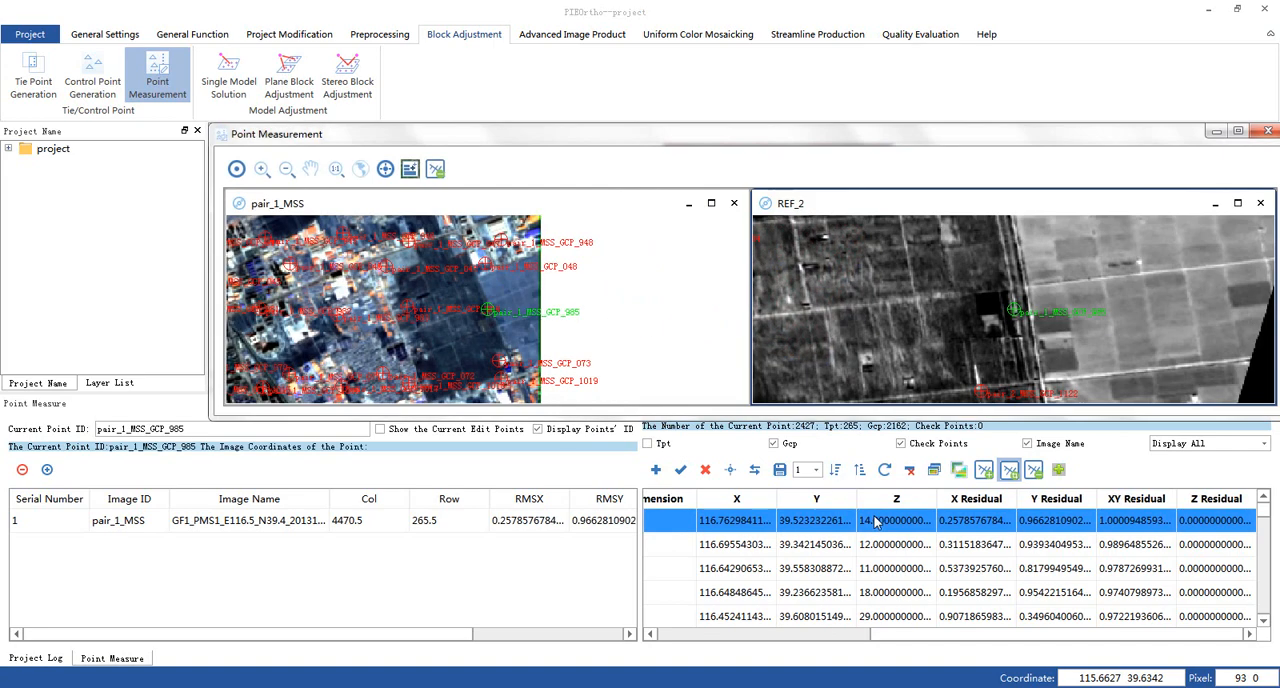
left_click(1268, 131)
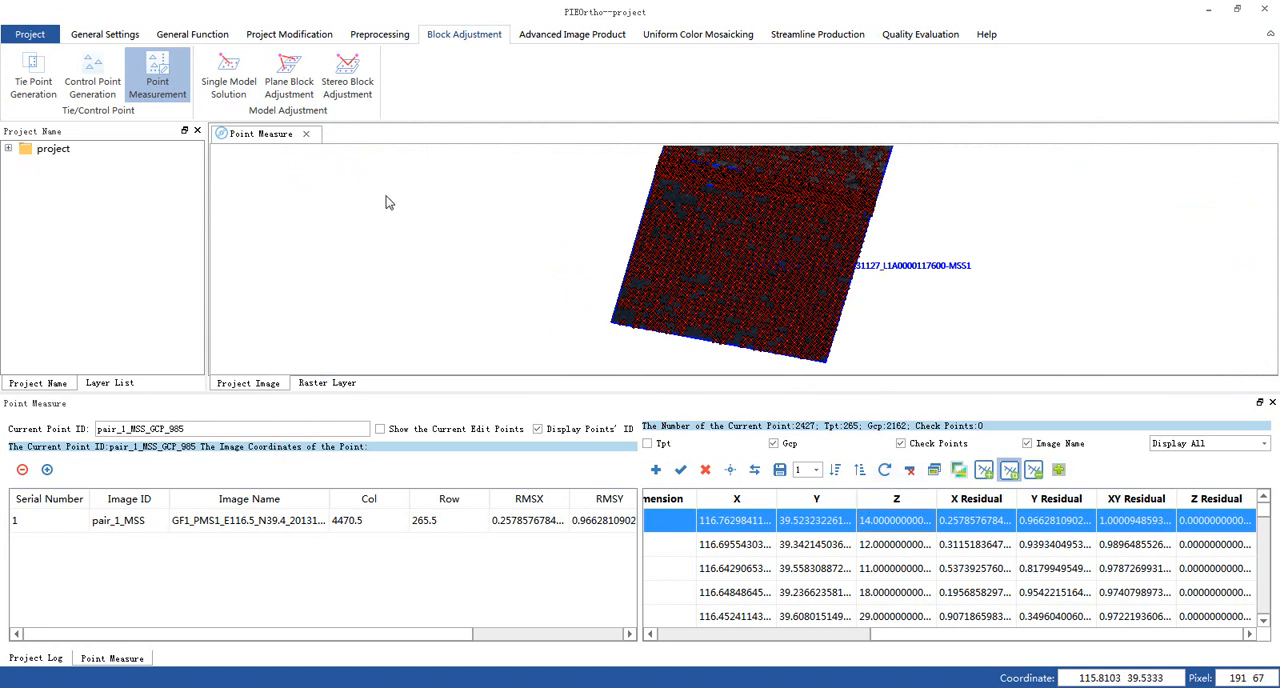
- Generate digital orthoimages for both MSS images using bilinear interpolation and the DEM file D:\PIE-Ortho-EN\DEM30M\DEM.img
left_click(570, 35)
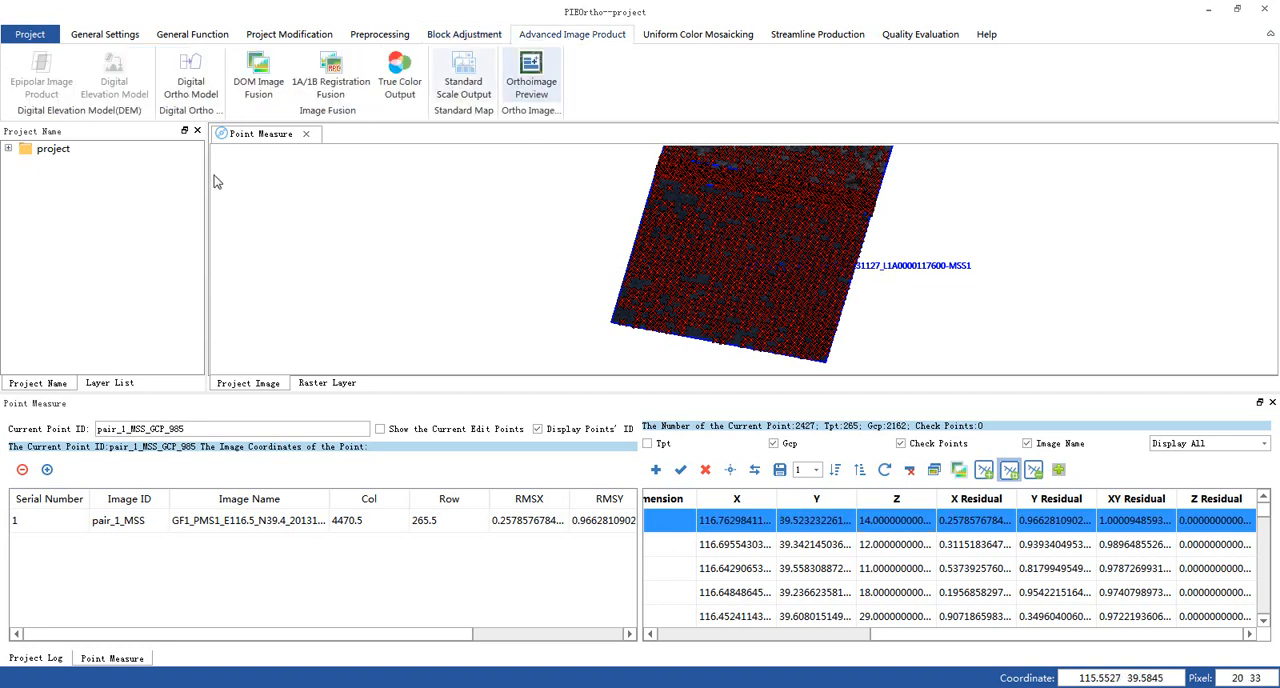
left_click(190, 85)
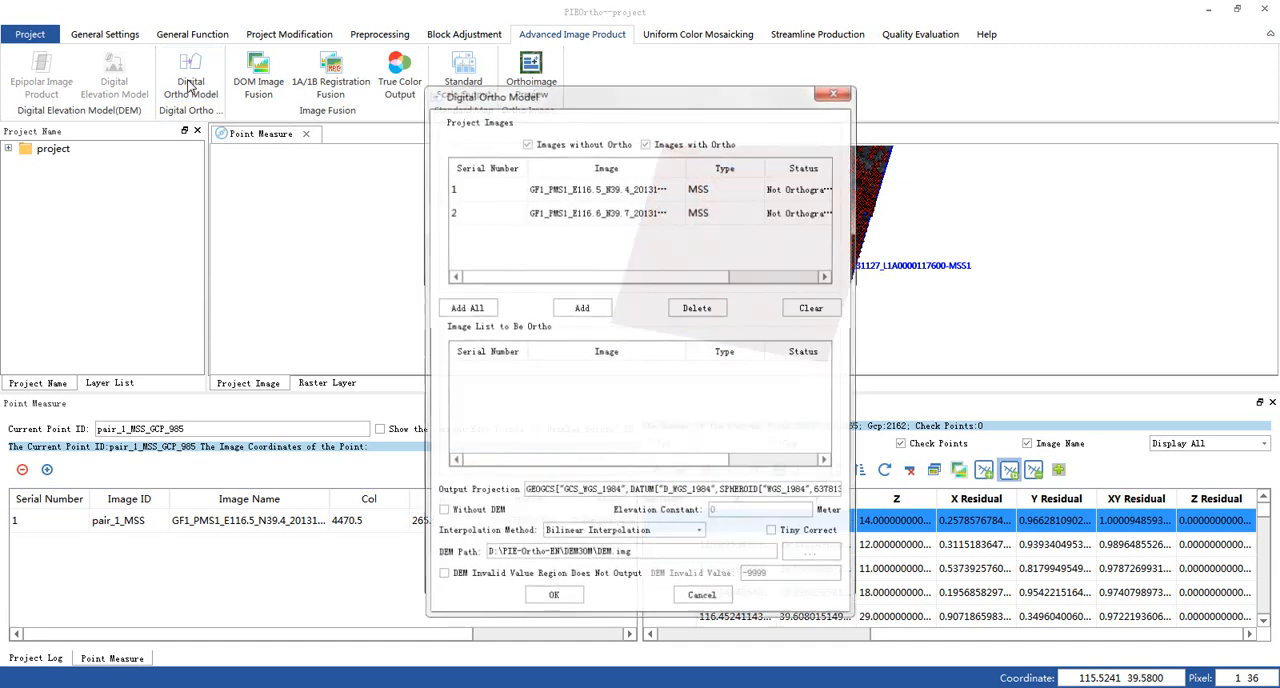
left_click(487, 311)
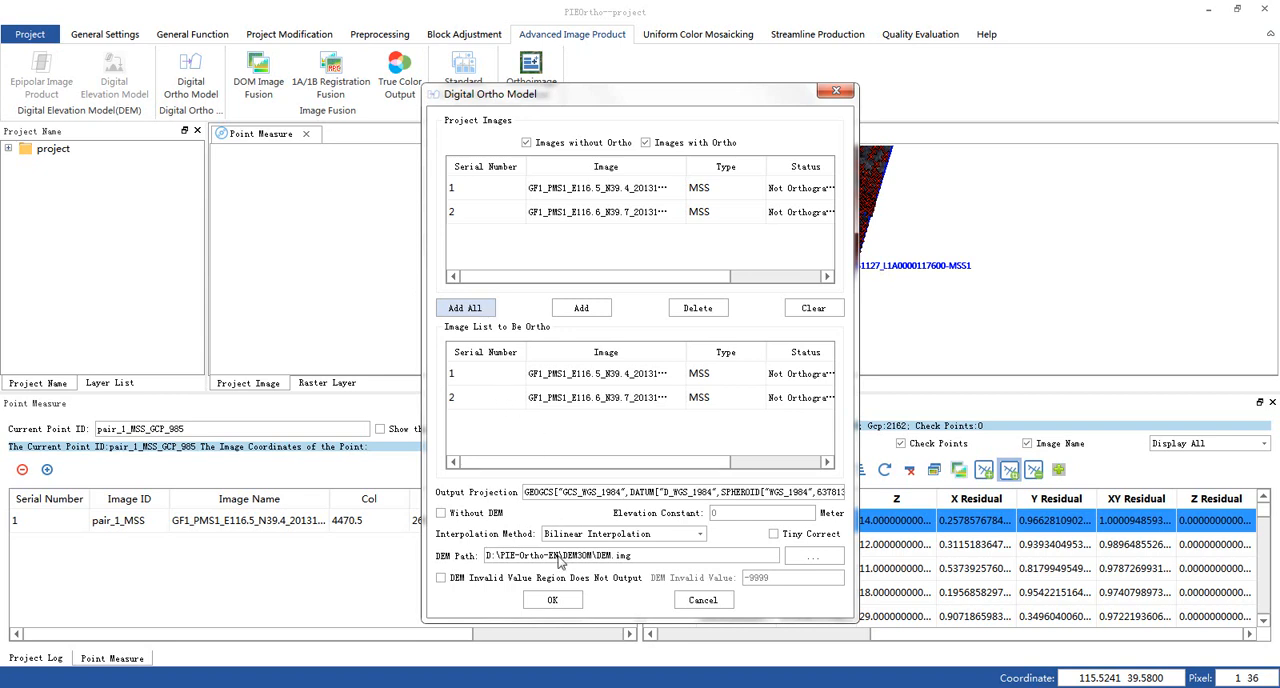
left_click(557, 598)
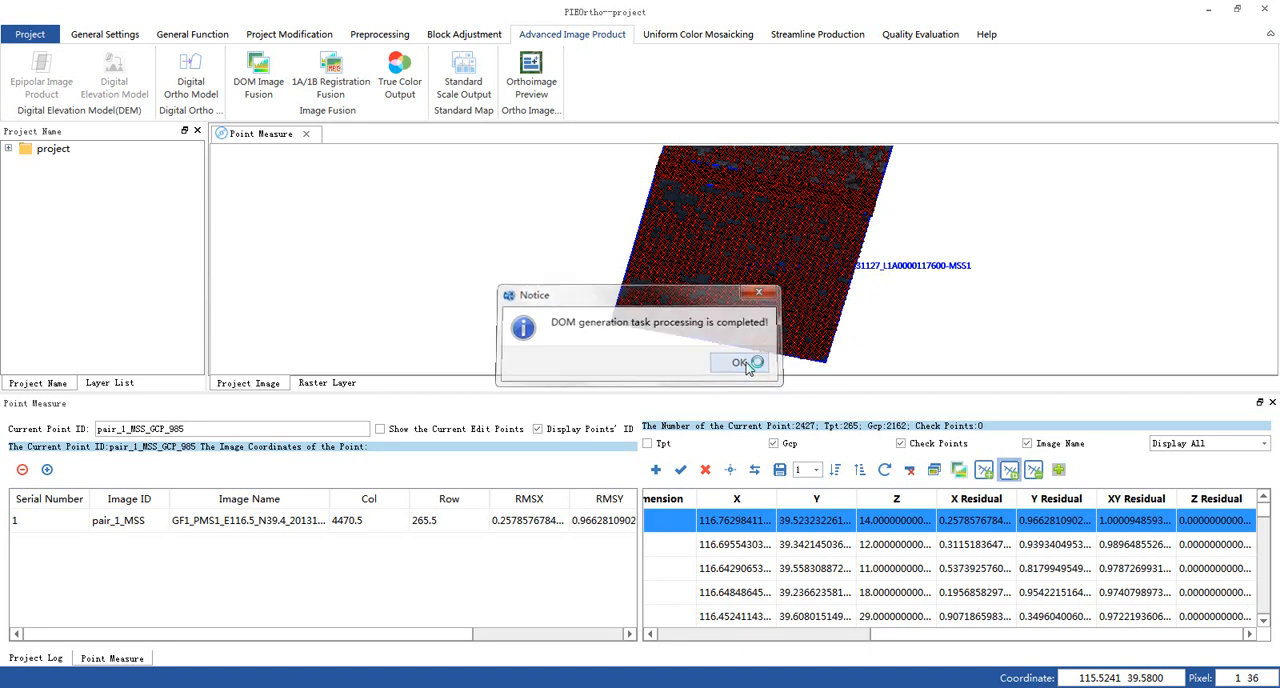
left_click(744, 364)
- Close the current multispectral project
left_click(288, 38)
left_click(30, 34)
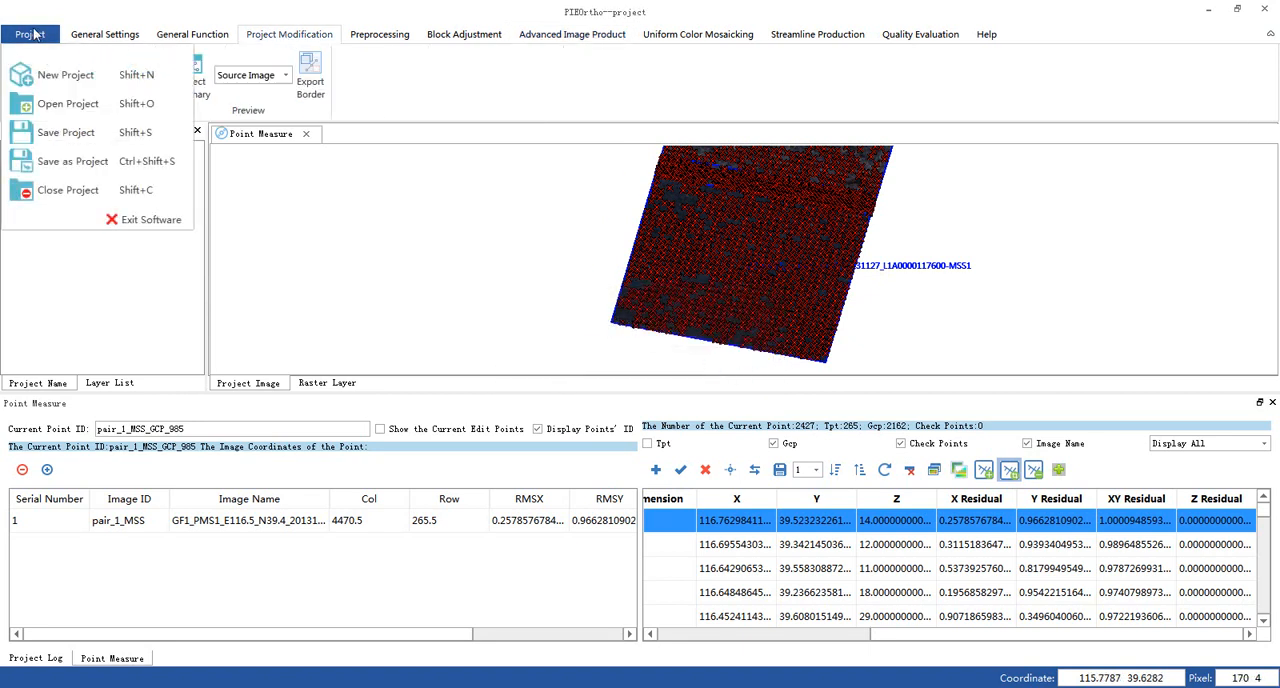
left_click(82, 195)
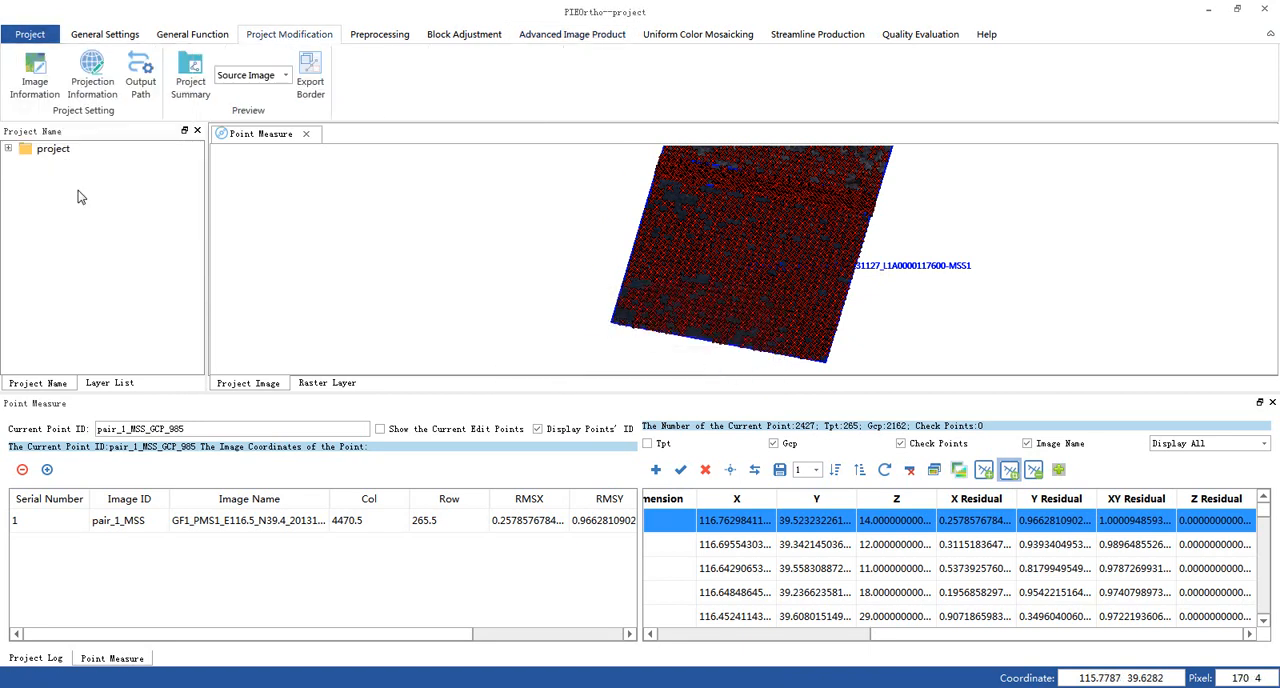
- Start DOM Image Fusion and import both PAN1 orthoimages from the project's DOM\pan folder as the panchromatic images
left_click(571, 38)
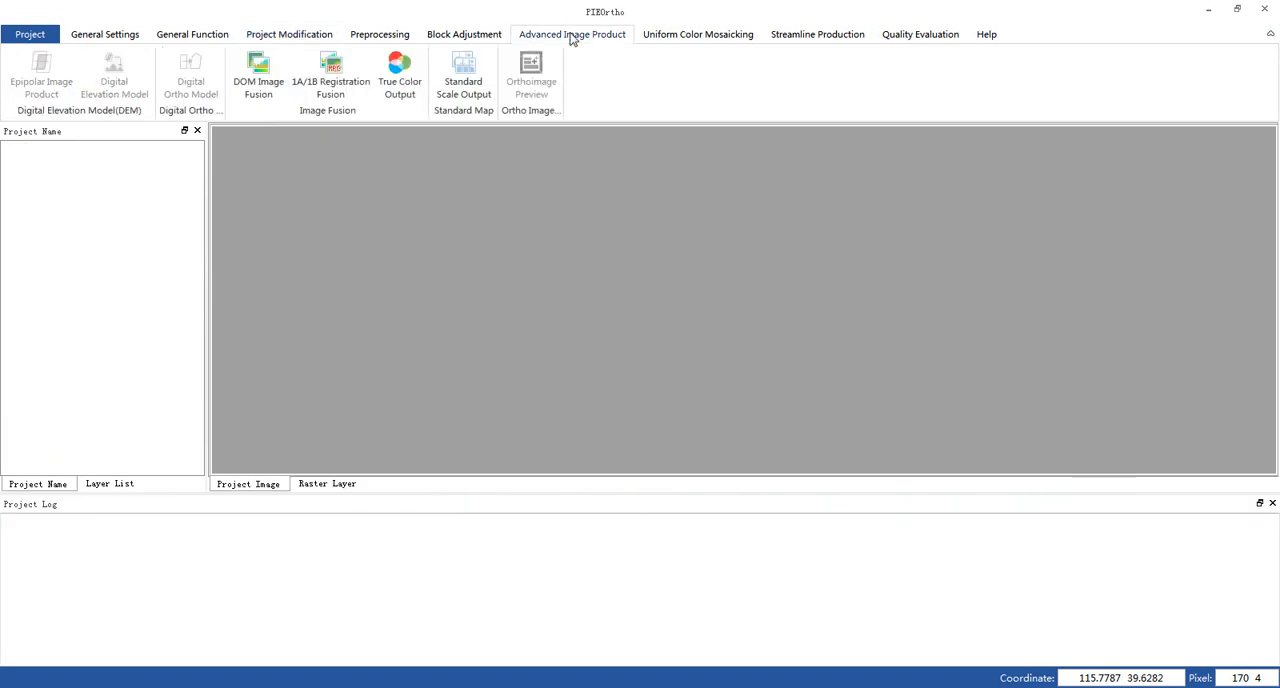
left_click(258, 72)
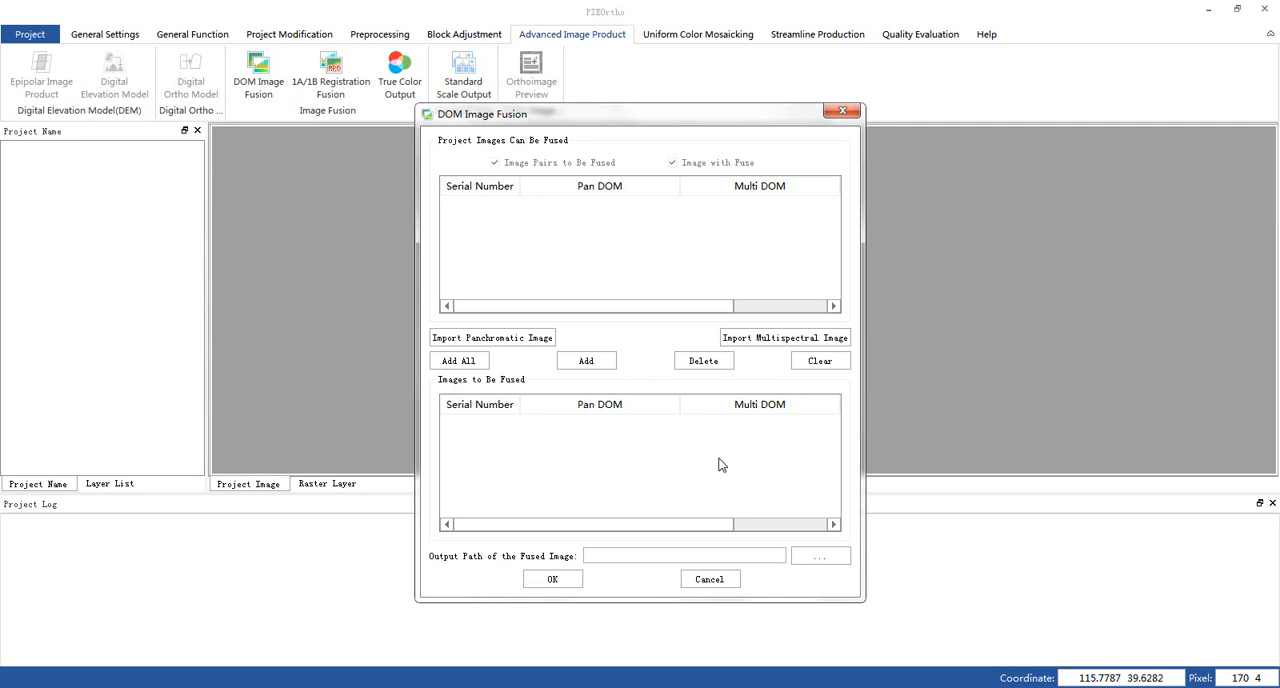
left_click(529, 340)
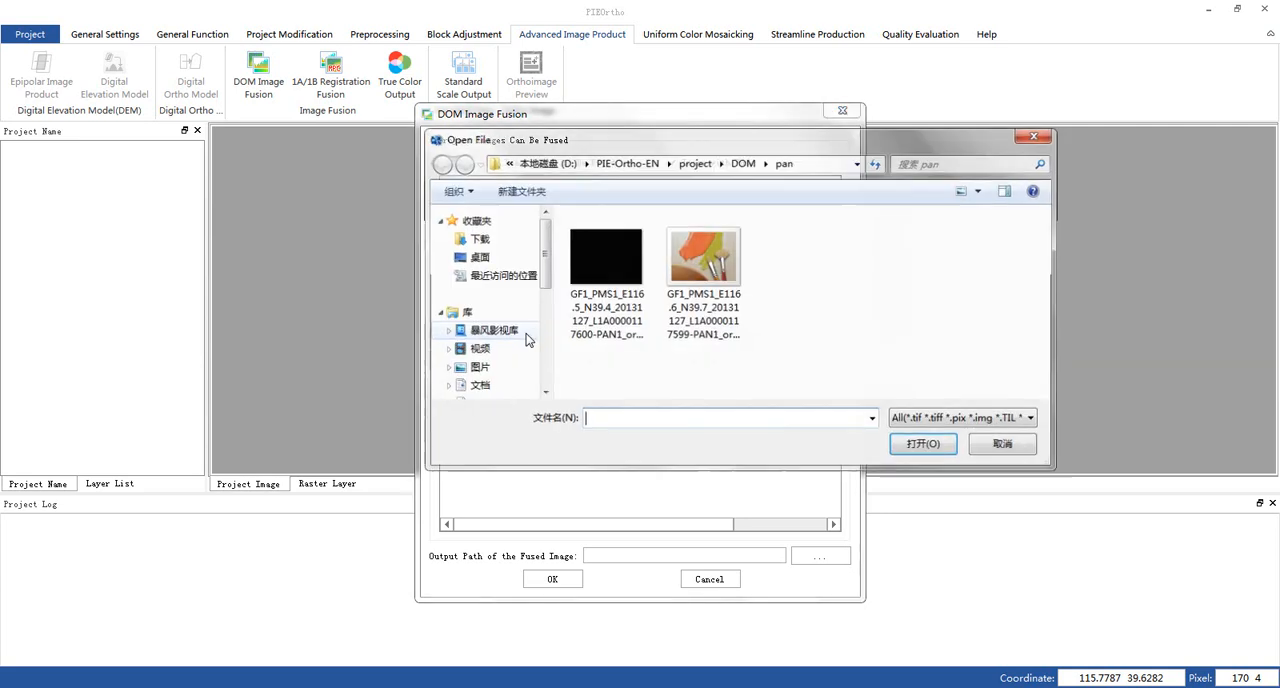
left_click_drag(826, 384, 555, 210)
left_click(912, 446)
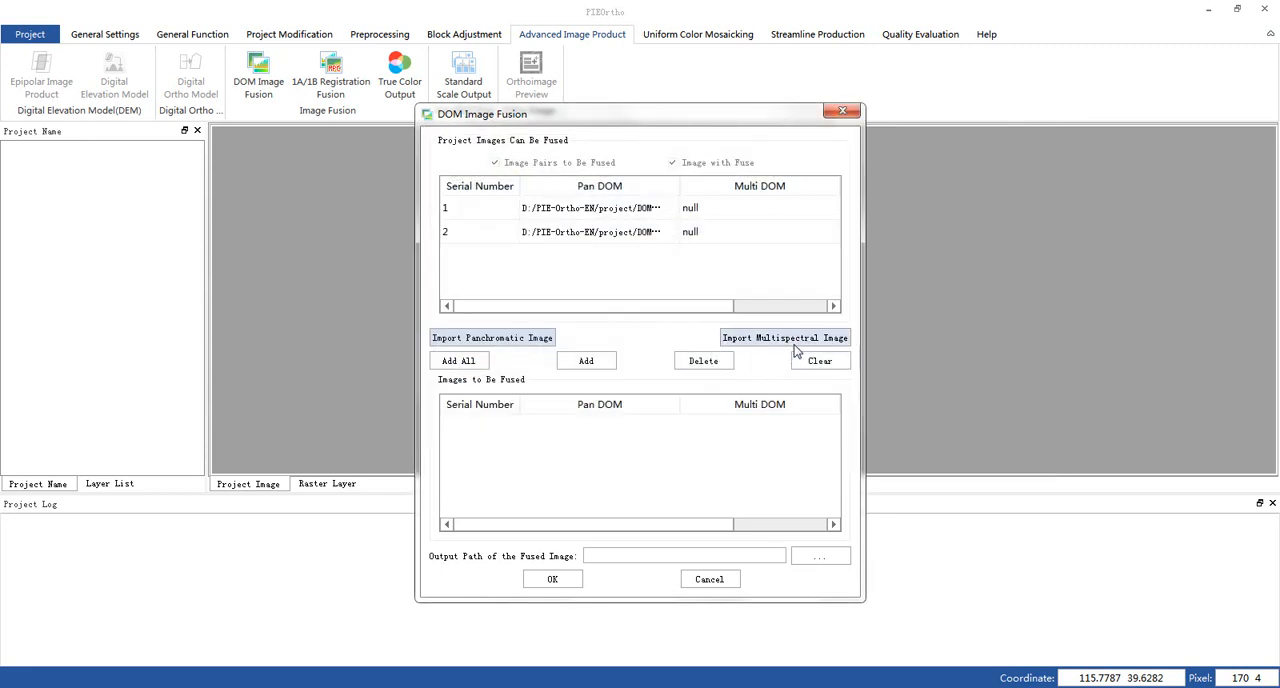
- Import both MSS1 orthoimages from the project's DOM\mult folder as the multispectral images for fusion
left_click(794, 340)
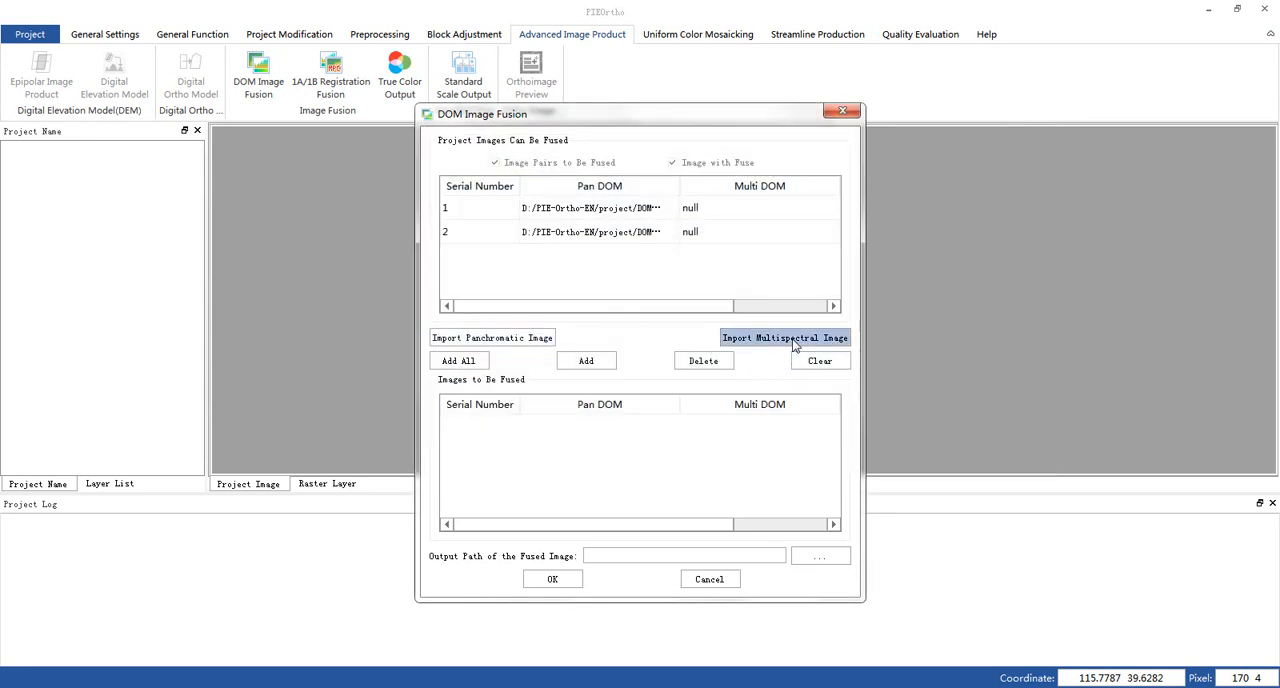
left_click(743, 162)
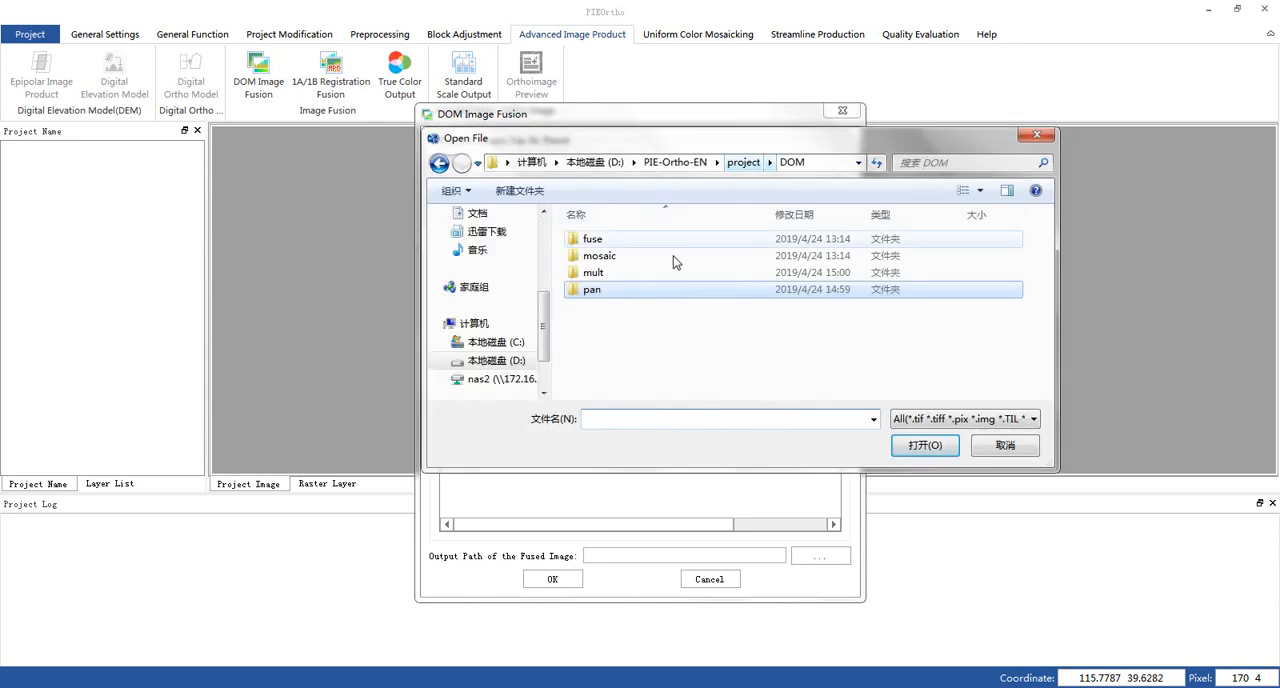
double_click(601, 273)
left_click_drag(830, 388, 529, 271)
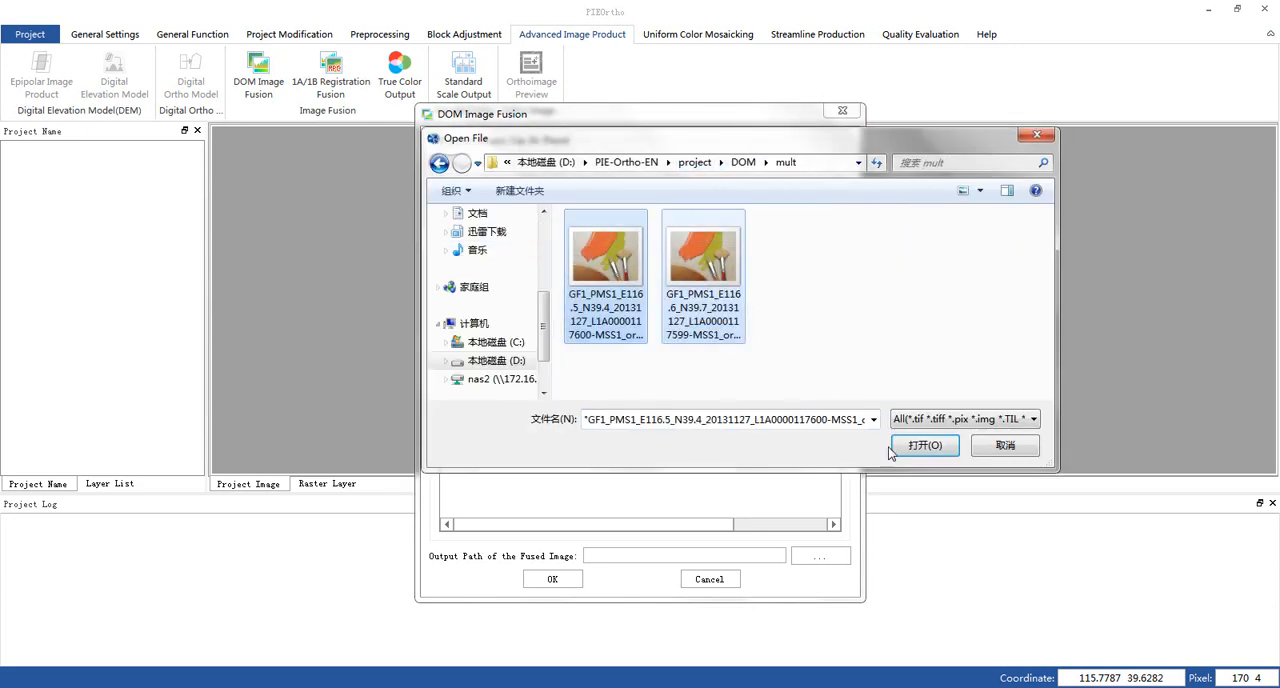
left_click(935, 446)
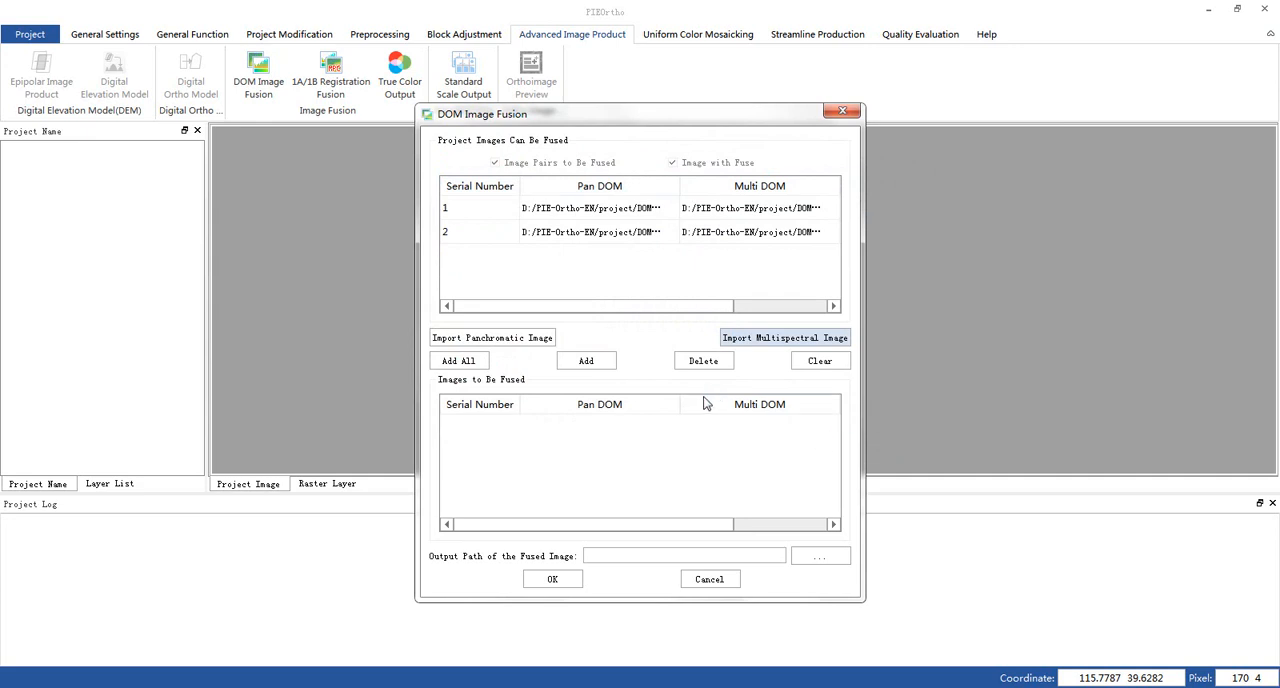
- Add all image pairs to the fusion list, set the output path to D:/PIE-Ortho-EN/project/DOM/fuse, and run the fusion
left_click(471, 365)
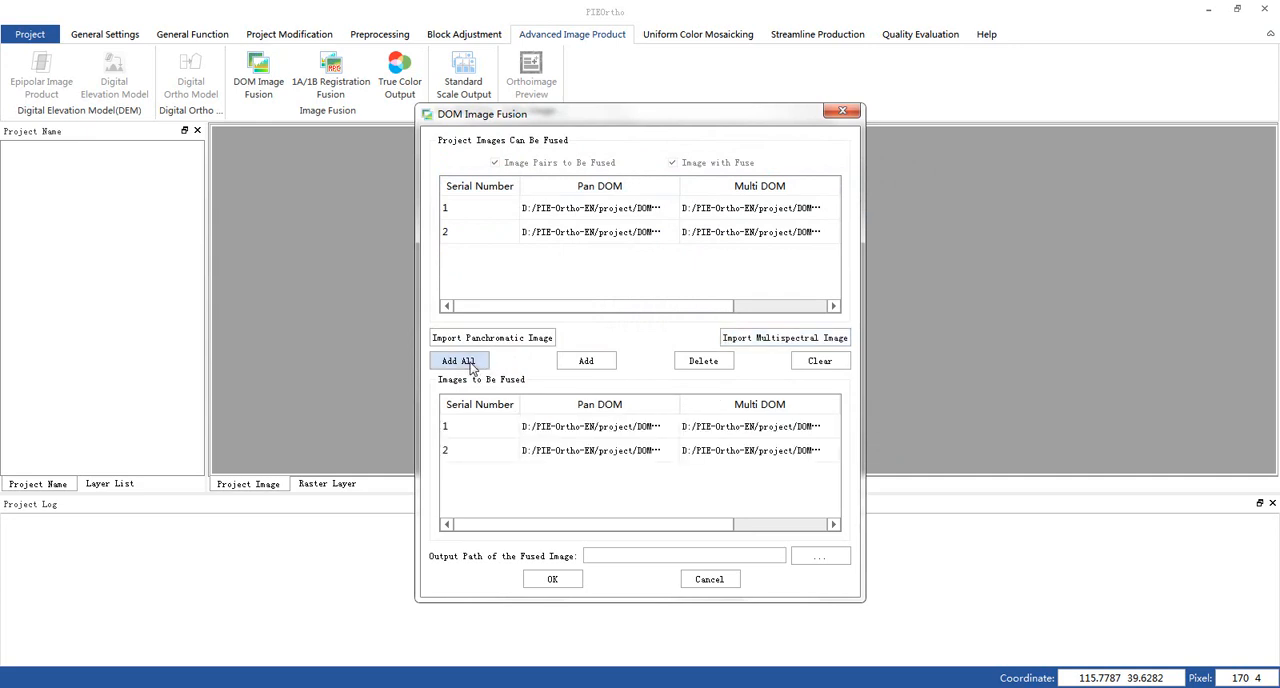
left_click(822, 558)
left_click(740, 163)
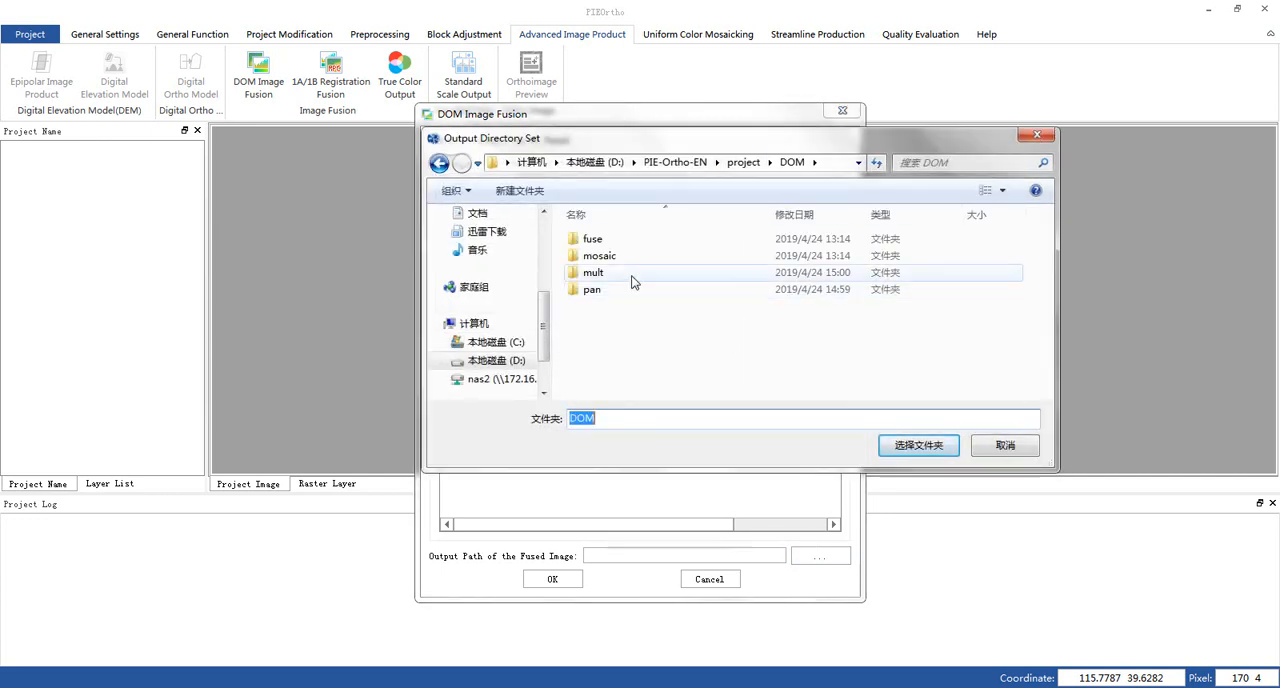
left_click(614, 242)
double_click(614, 242)
left_click(917, 443)
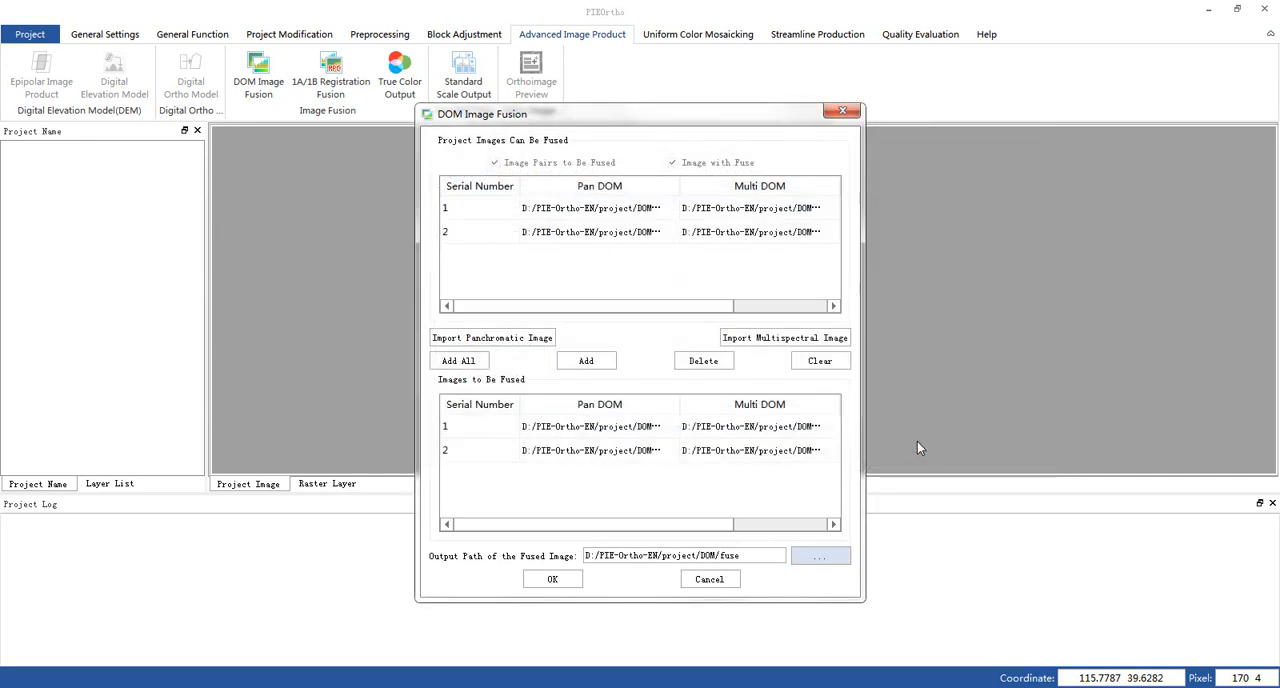
left_click(552, 579)
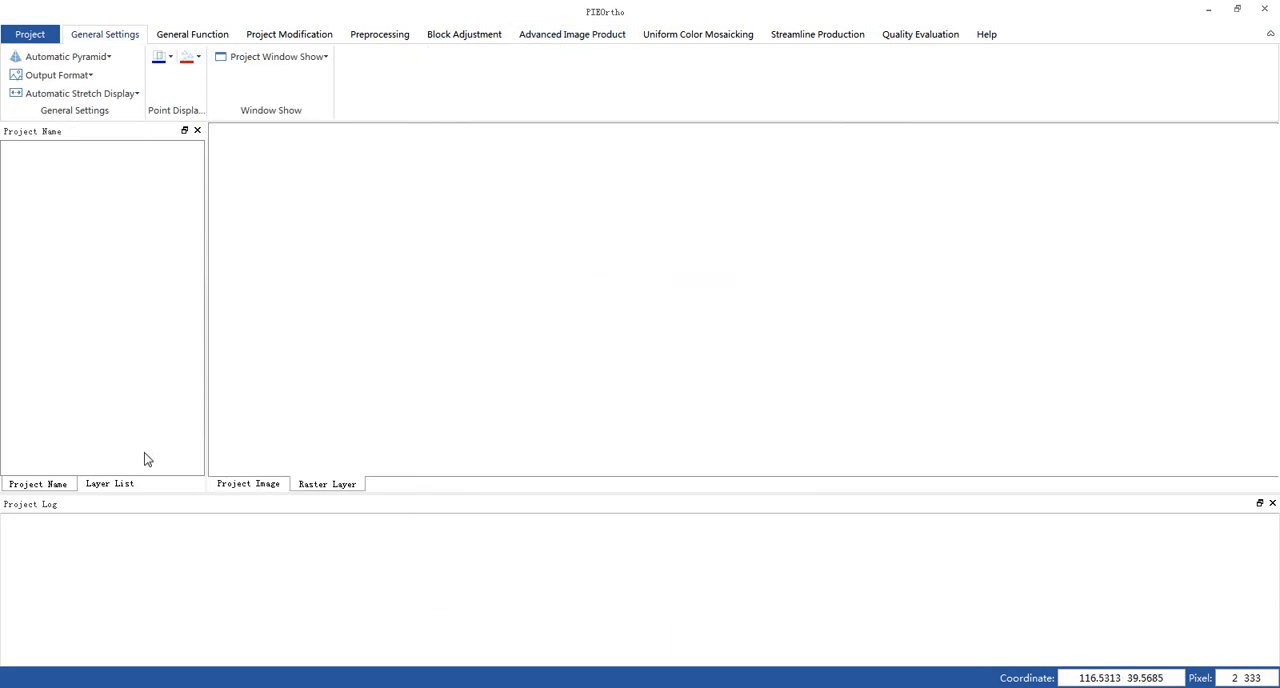
- Load both MSS1_ortho_fuse.img images from the project's DOM\fuse folder into the map's layer list
left_click(109, 485)
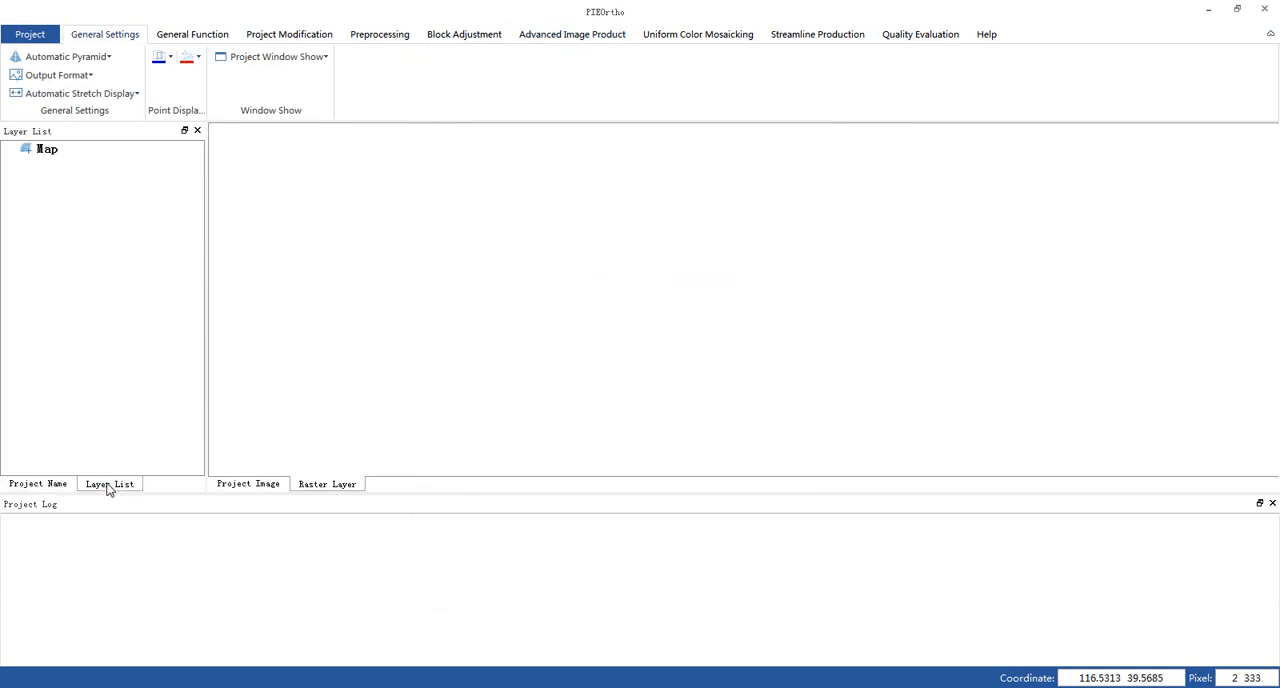
left_click(54, 152)
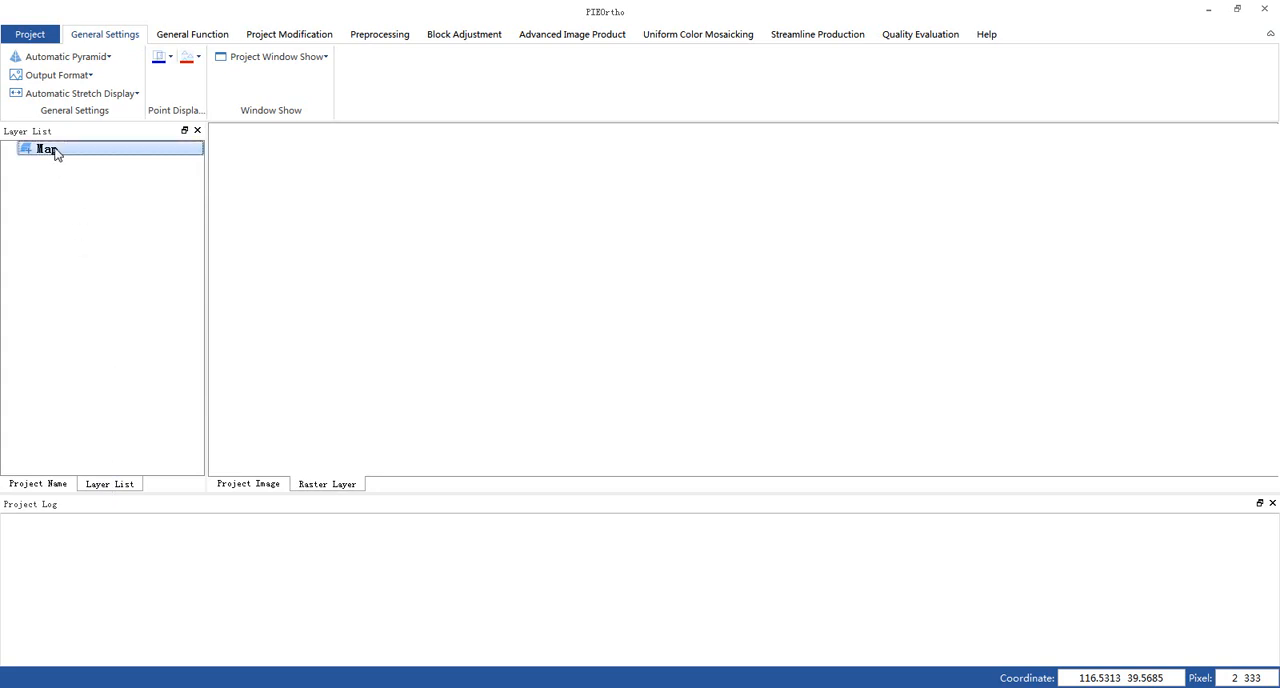
right_click(55, 153)
left_click(117, 160)
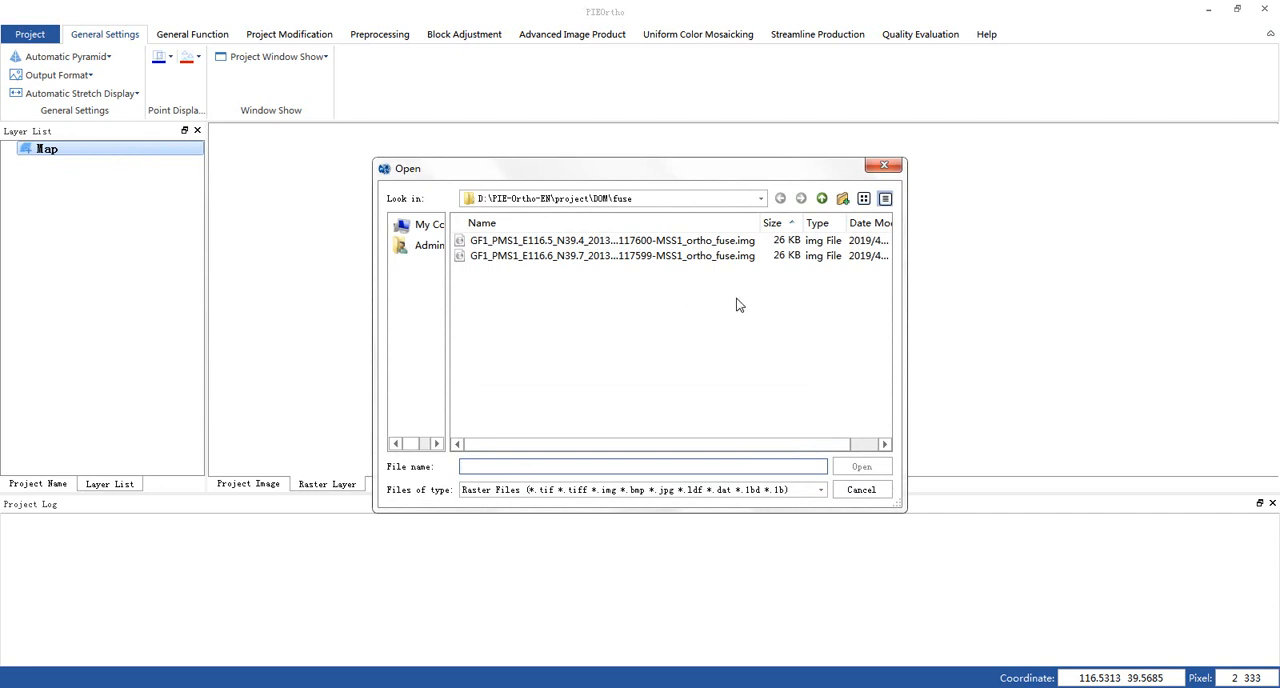
left_click_drag(736, 304, 661, 230)
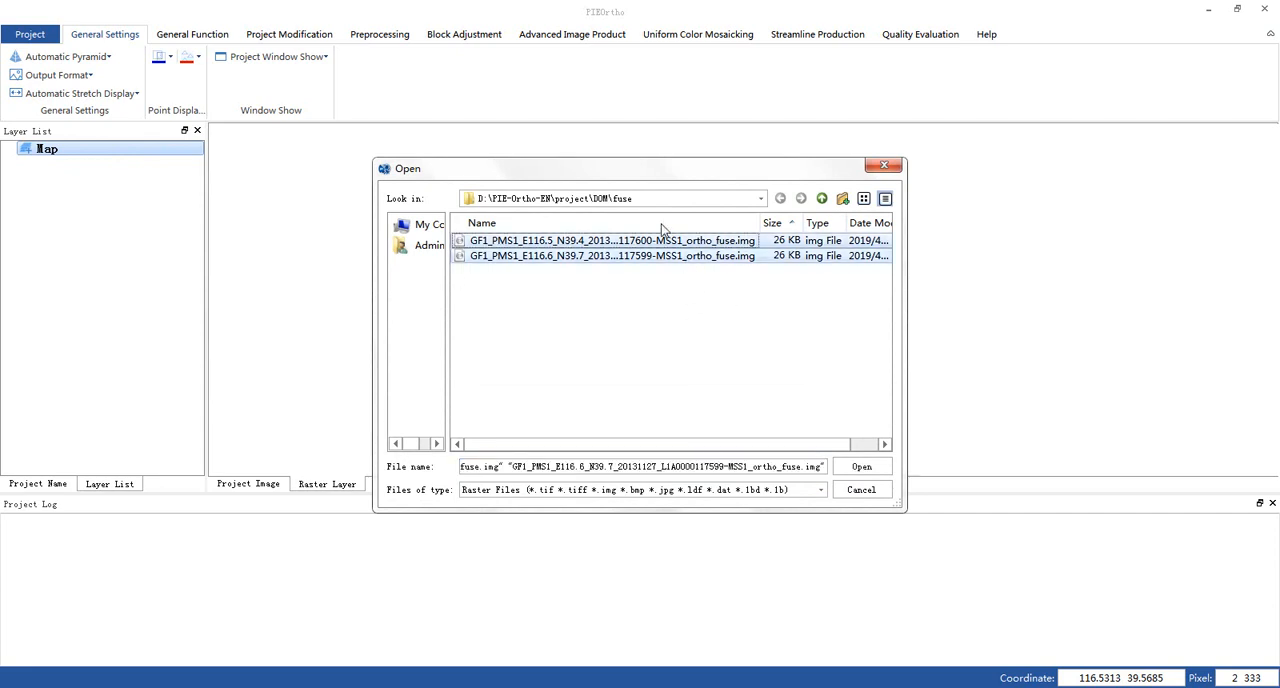
left_click(874, 474)
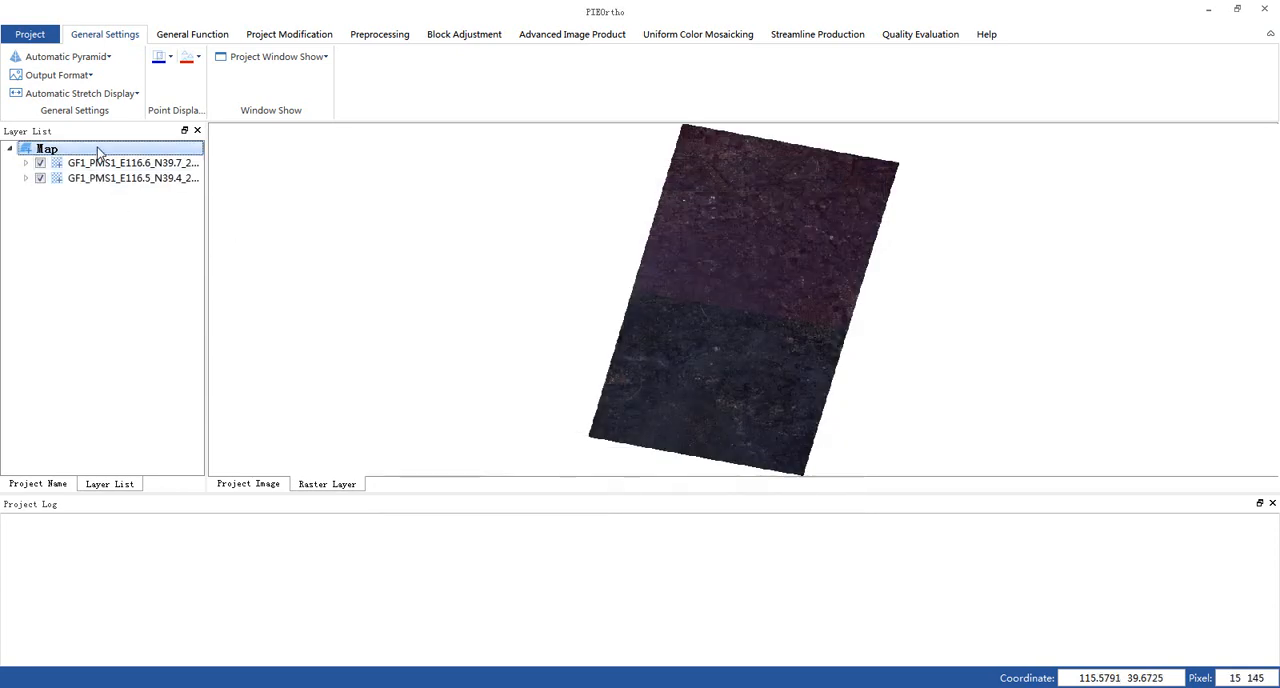
- Add the reference image REF.tif from the D:\PIE-Ortho-EN\ref folder to the map
right_click(99, 152)
left_click(139, 157)
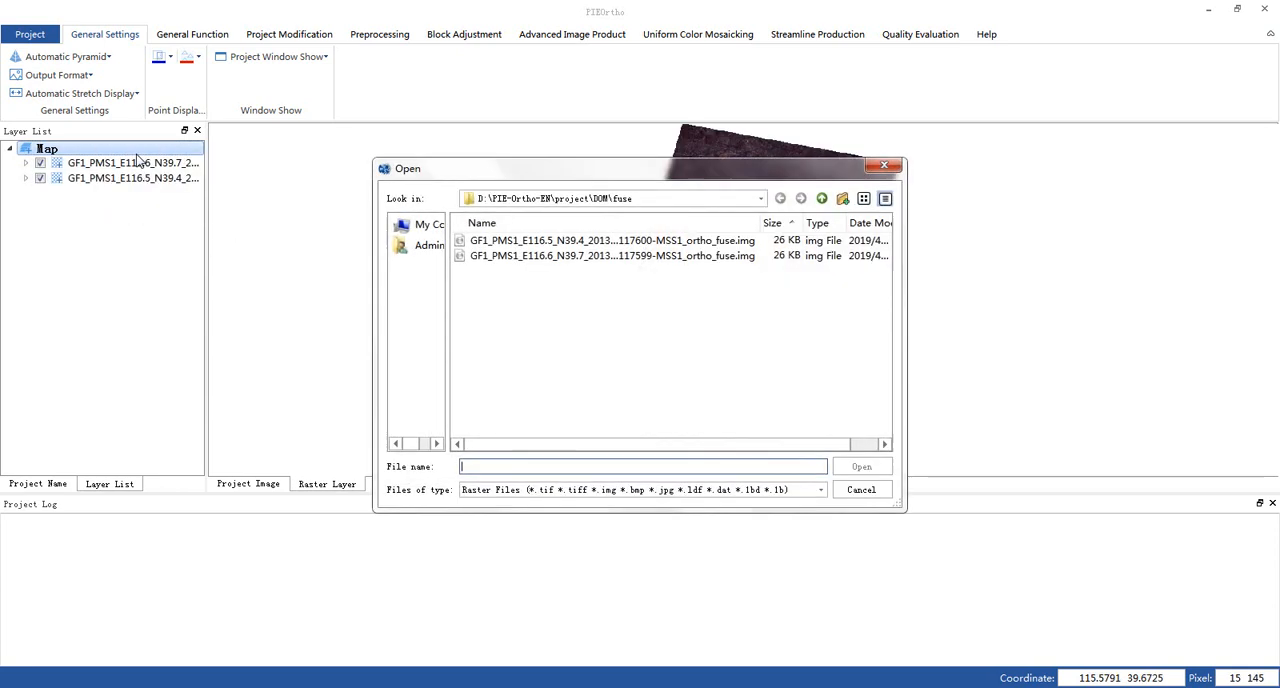
left_click(821, 198)
left_click(821, 198)
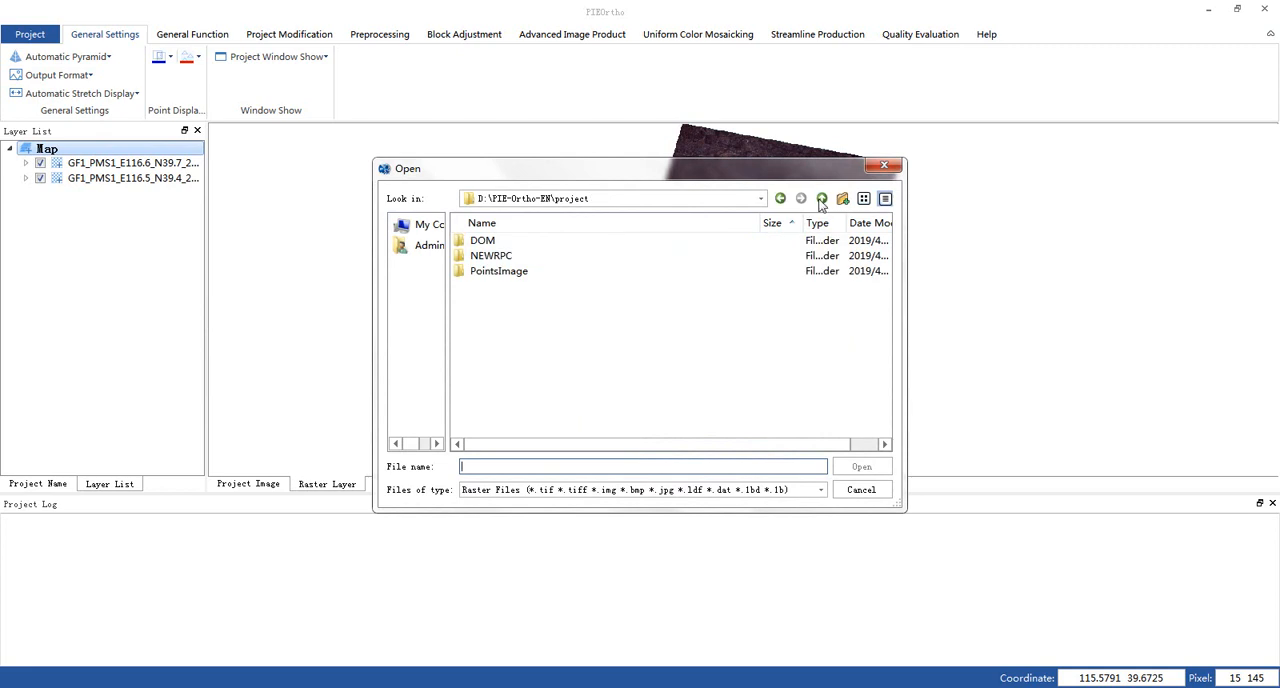
left_click(821, 198)
left_click(500, 303)
double_click(500, 303)
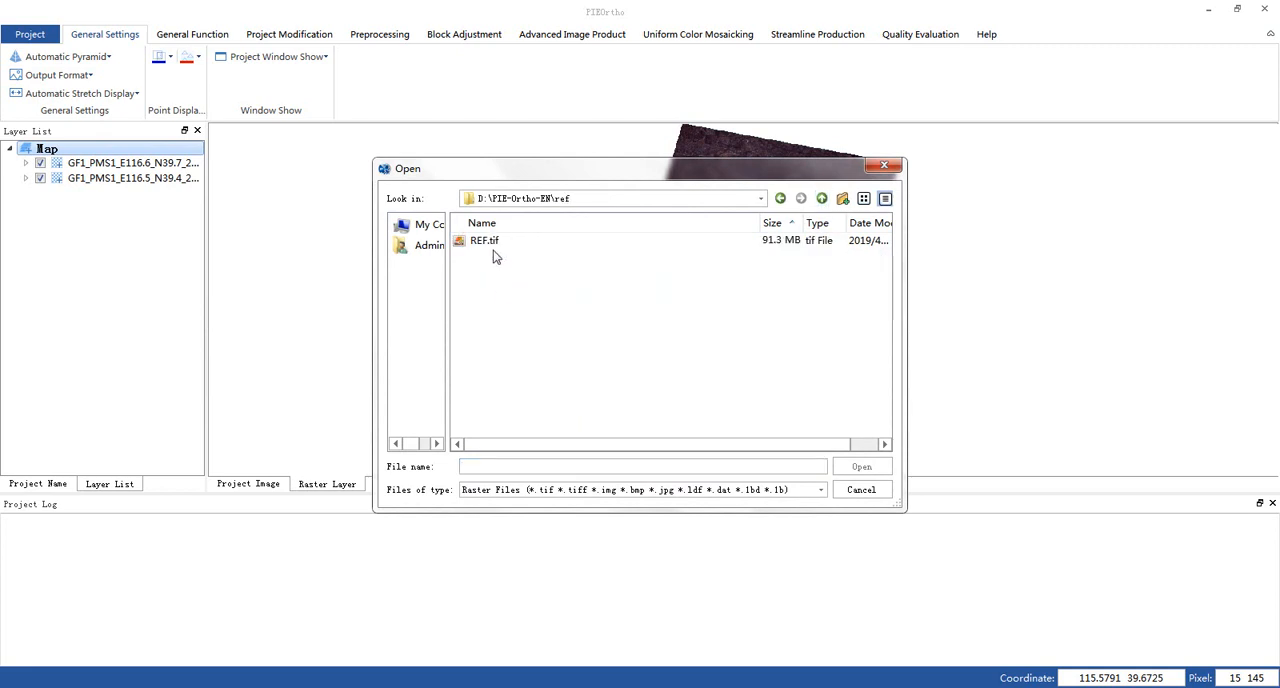
left_click(502, 246)
left_click(877, 472)
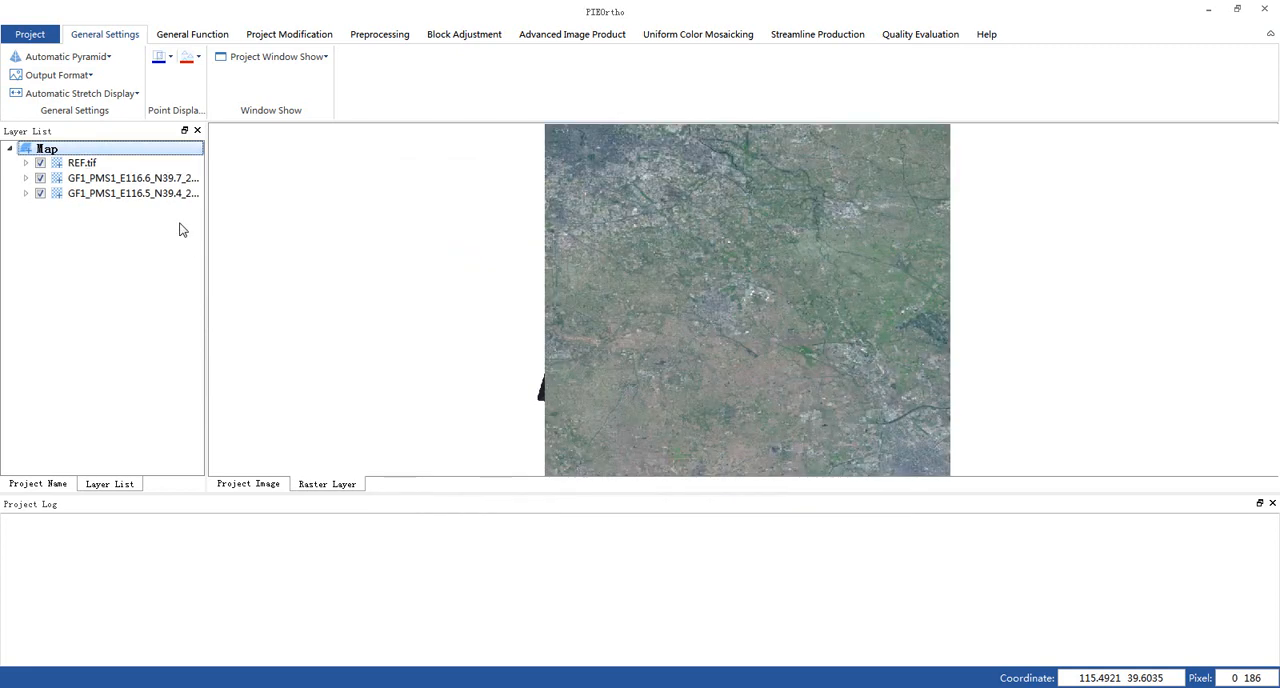
- Move REF.tif below both fused images in the layer order and apply Stretch Display to the GF1_PMS1_E116.6_N39.7 fused image
left_click_drag(98, 172, 97, 205)
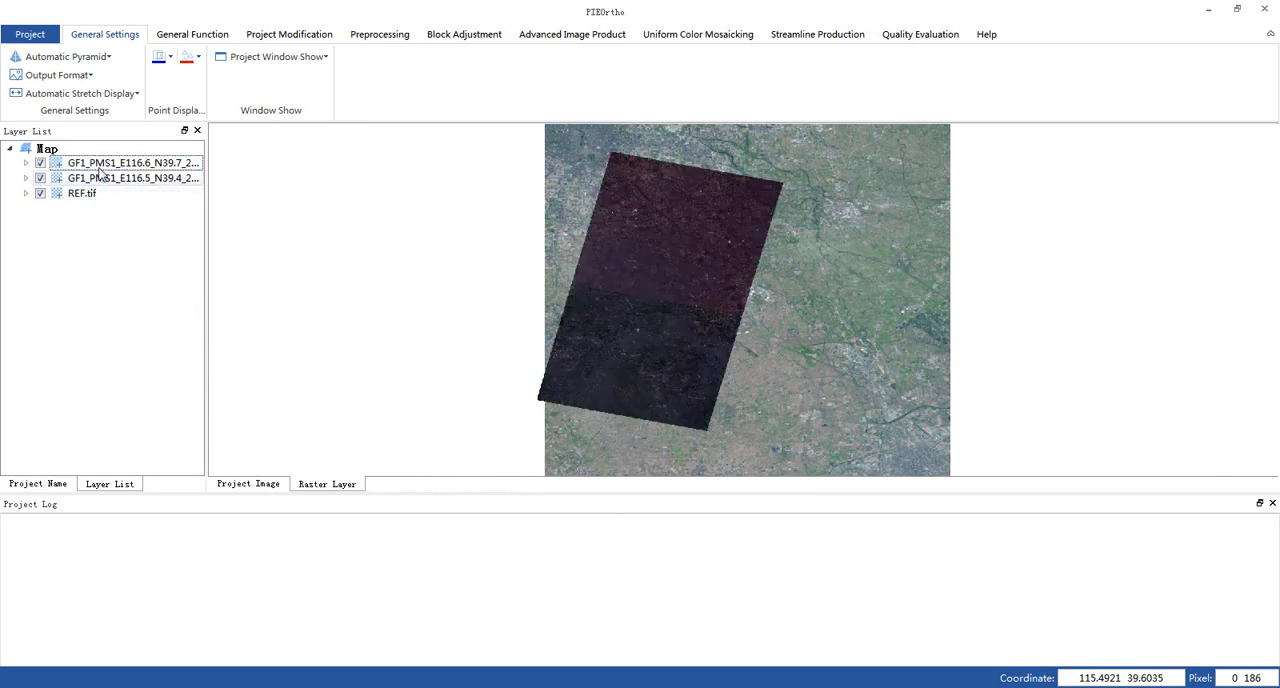
left_click(104, 165)
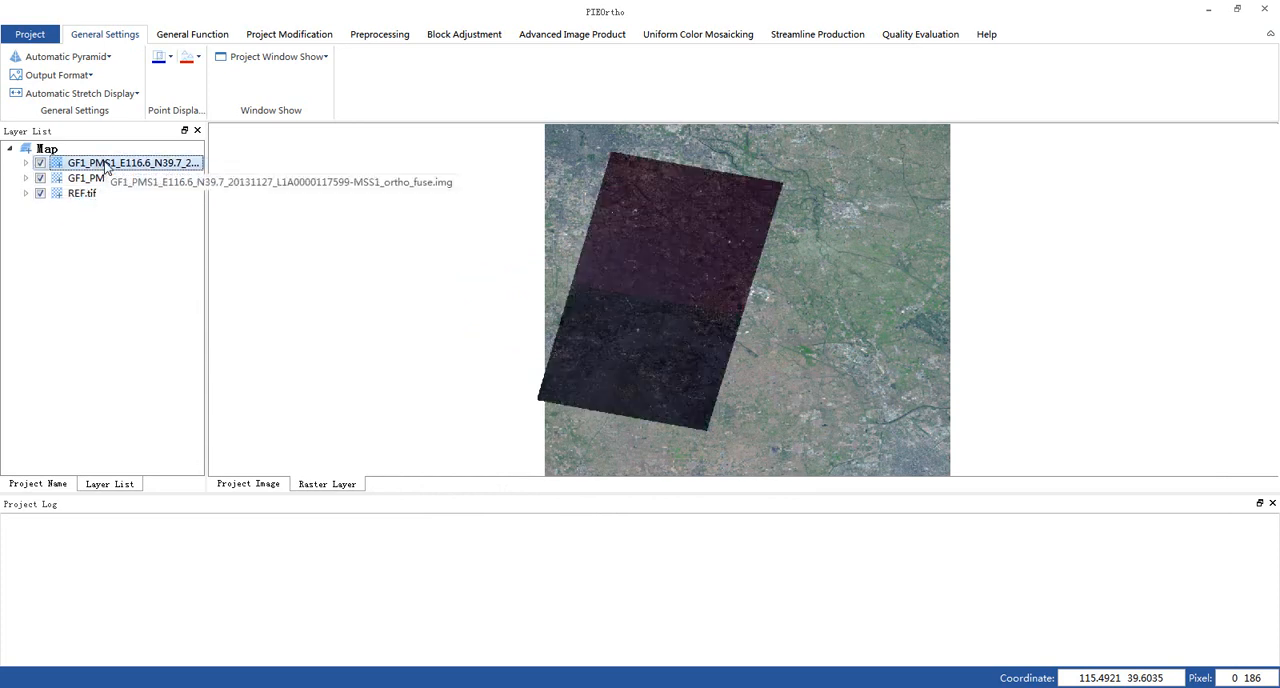
scroll(671, 194, "up", 5)
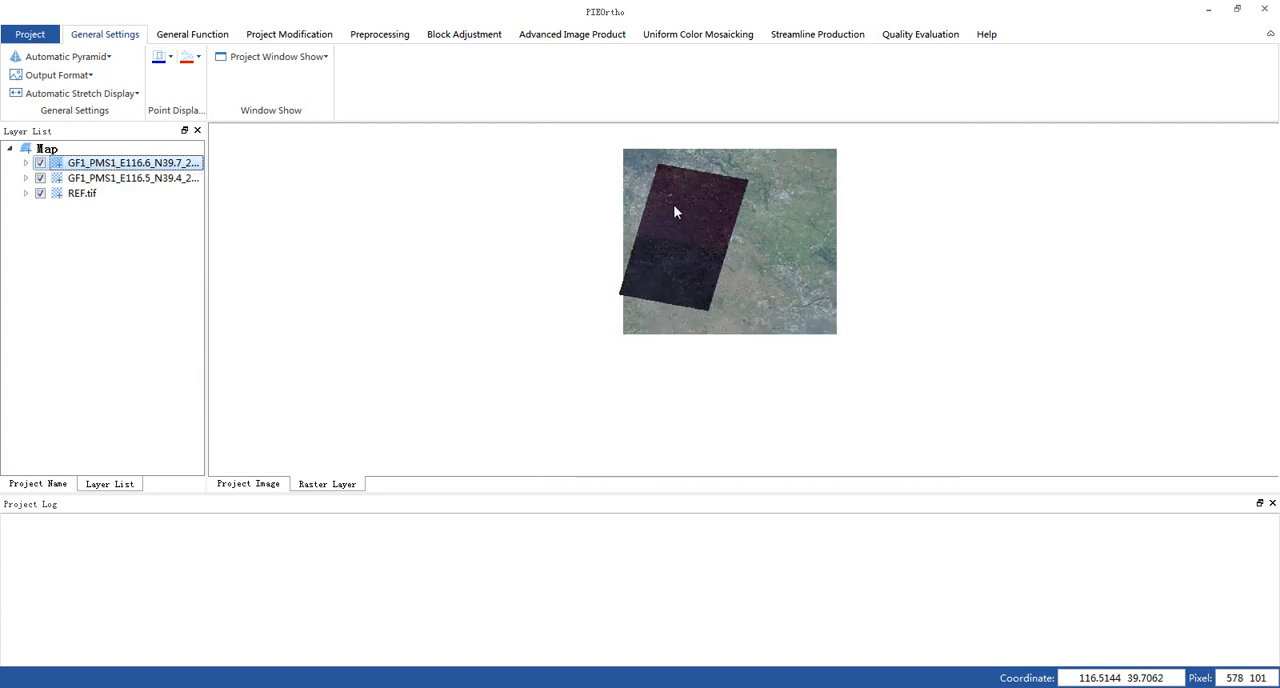
scroll(818, 263, "up", 2)
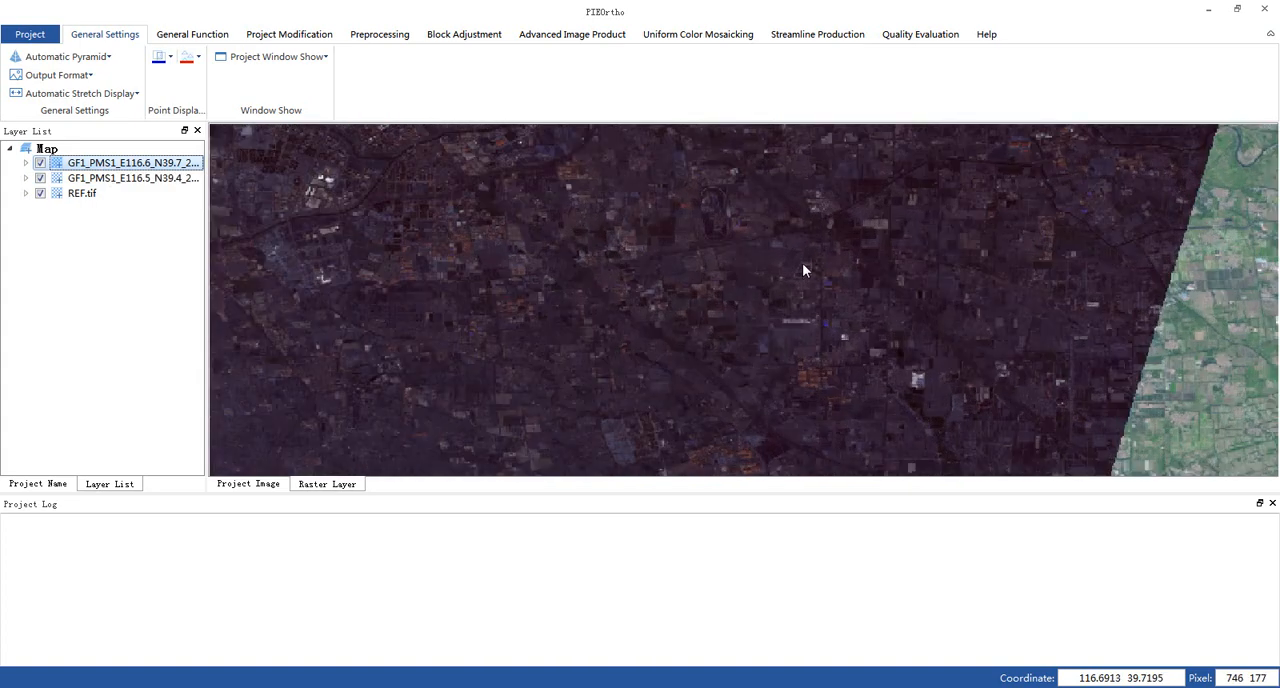
right_click(145, 170)
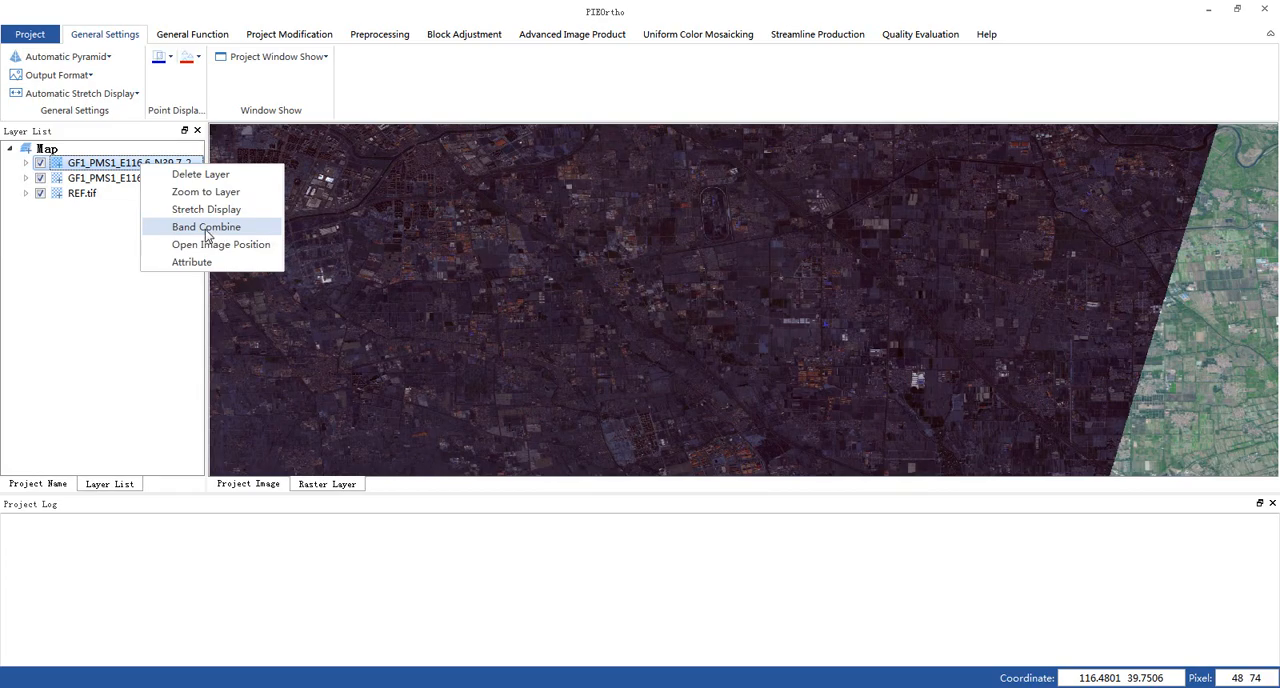
left_click(206, 214)
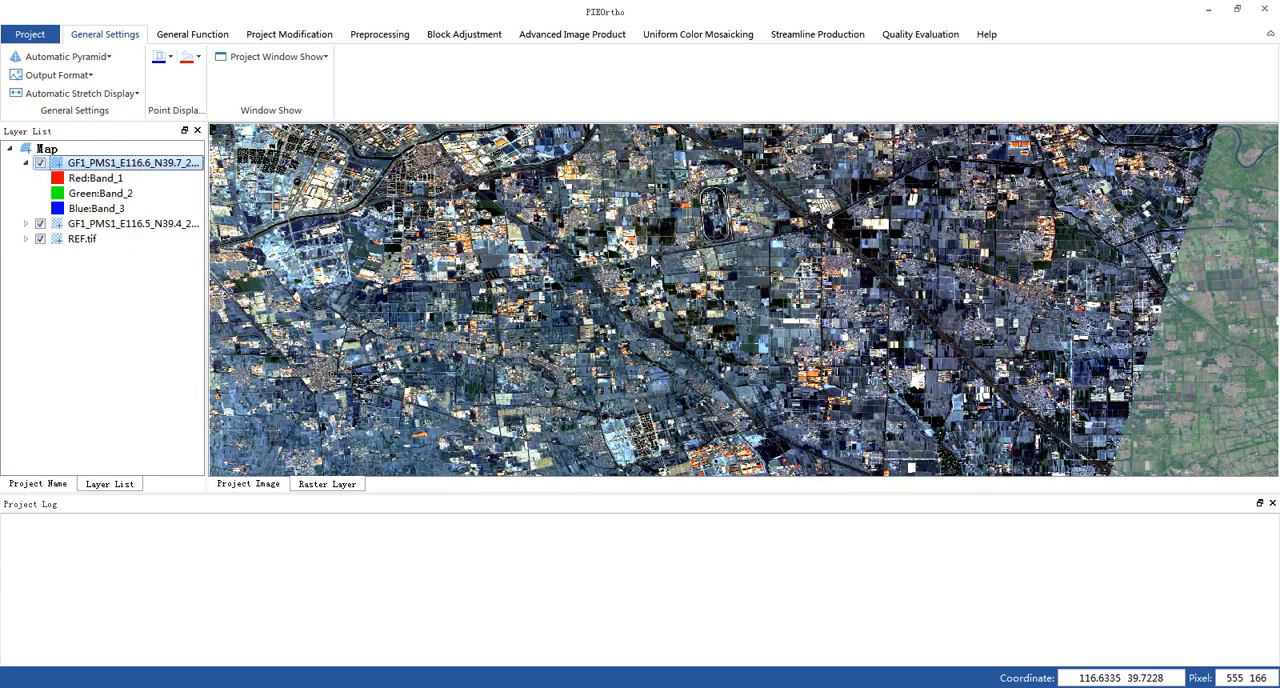
- Examine the GF1_PMS1_E116.6_N39.7 fused image at closer range and swipe it against REF.tif to compare the alignment of roads and fields
scroll(651, 257, "up", 3)
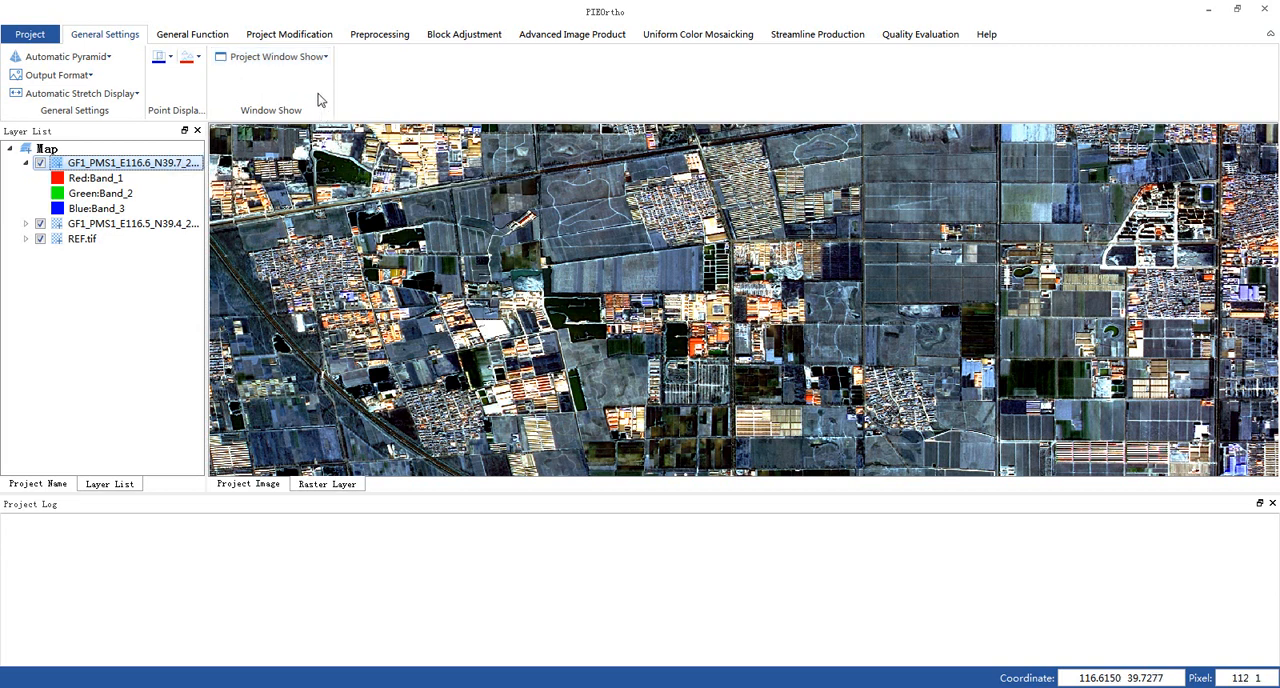
left_click(204, 40)
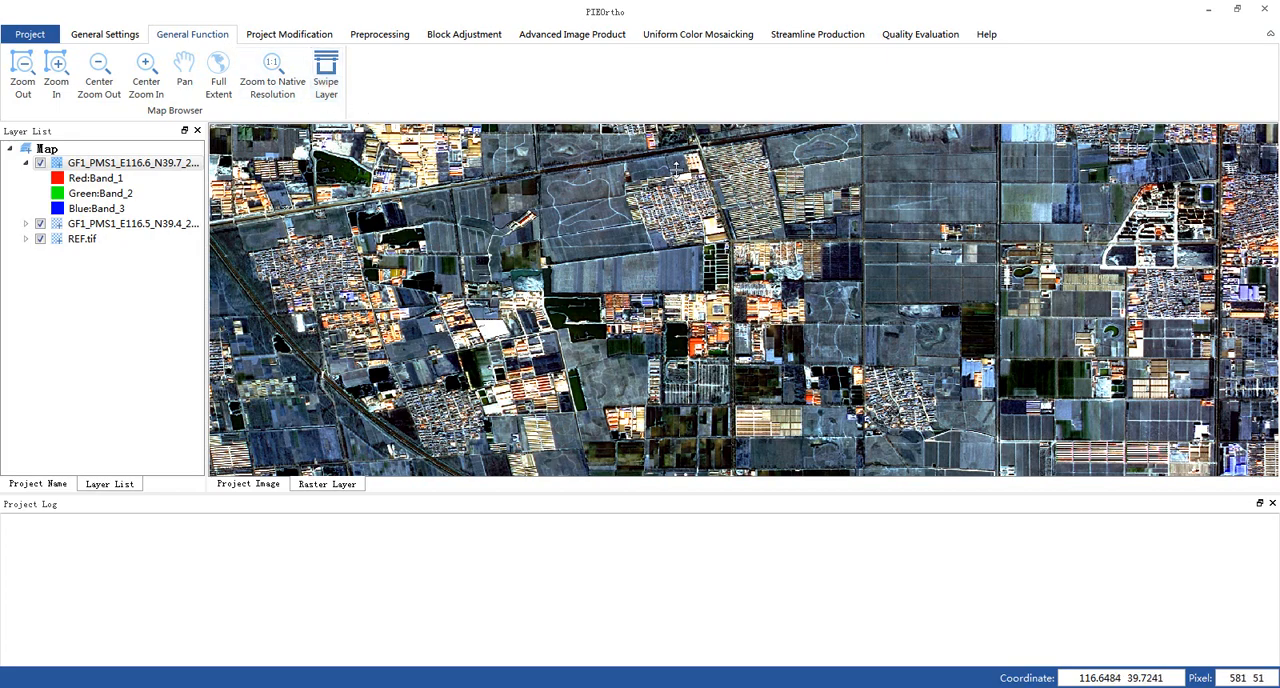
left_click_drag(676, 168, 811, 498)
scroll(899, 291, "down", 2)
scroll(1005, 297, "up", 6)
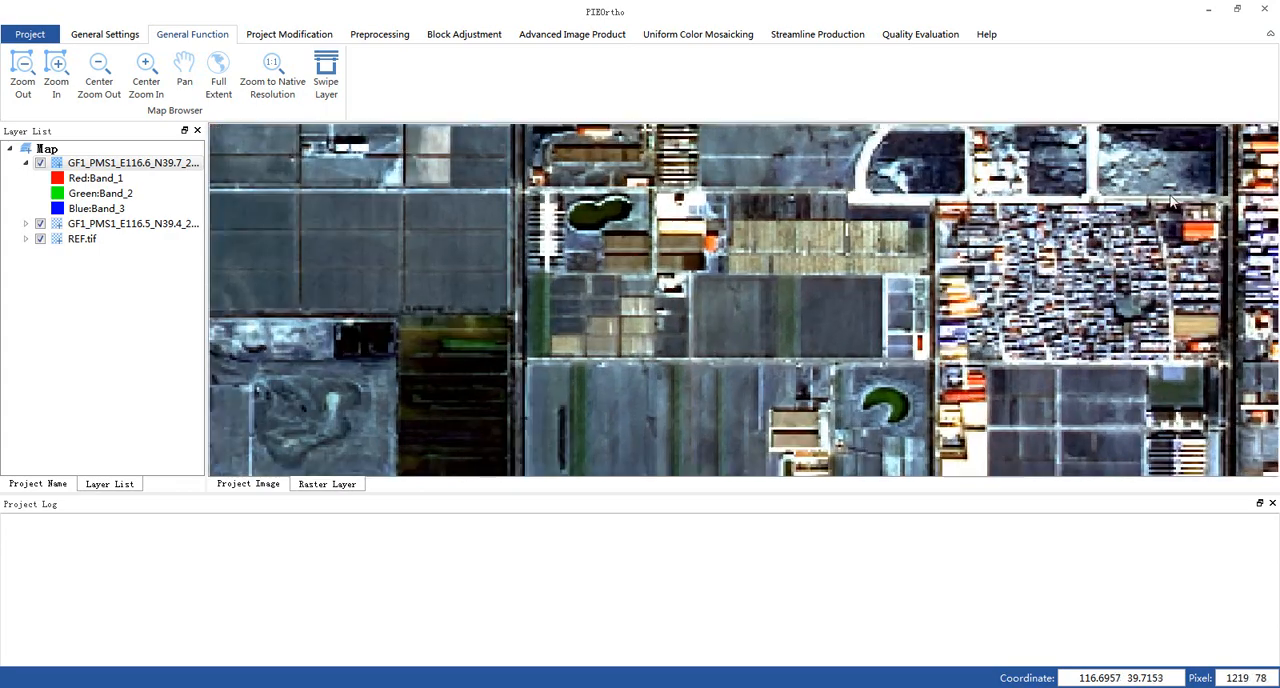
left_click_drag(1172, 202, 870, 305)
left_click_drag(850, 168, 713, 403)
scroll(713, 360, "down", 6)
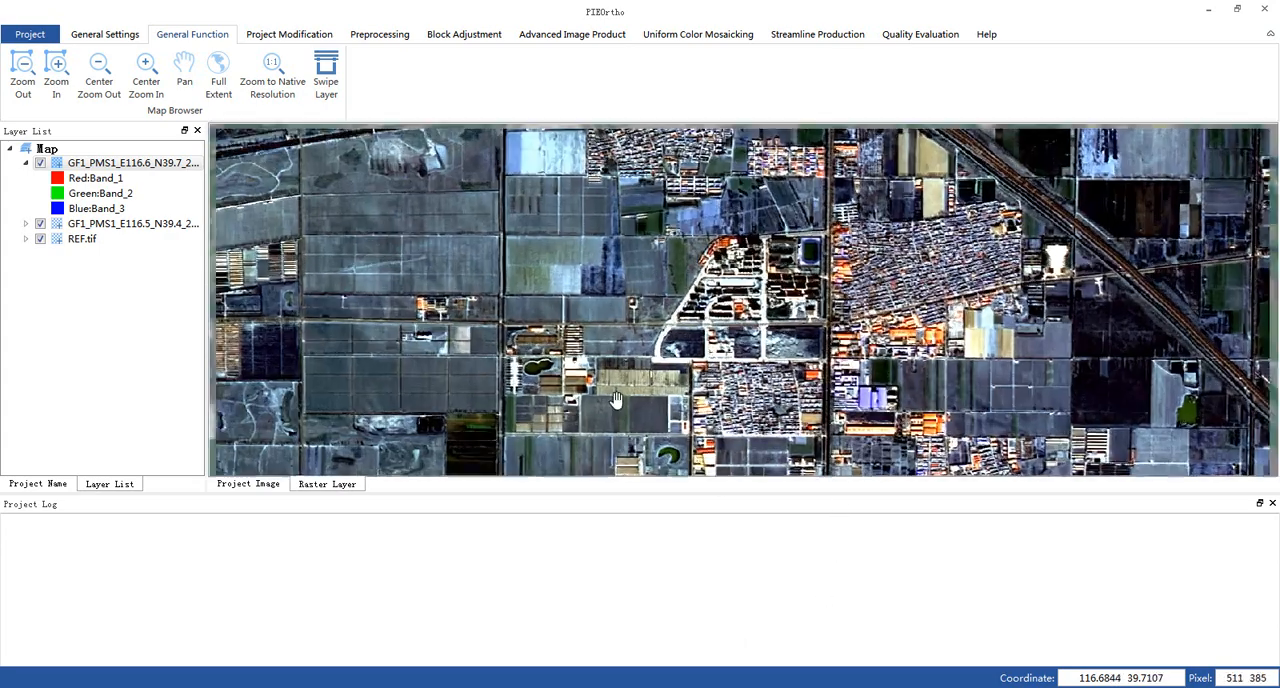
left_click_drag(731, 323, 817, 67)
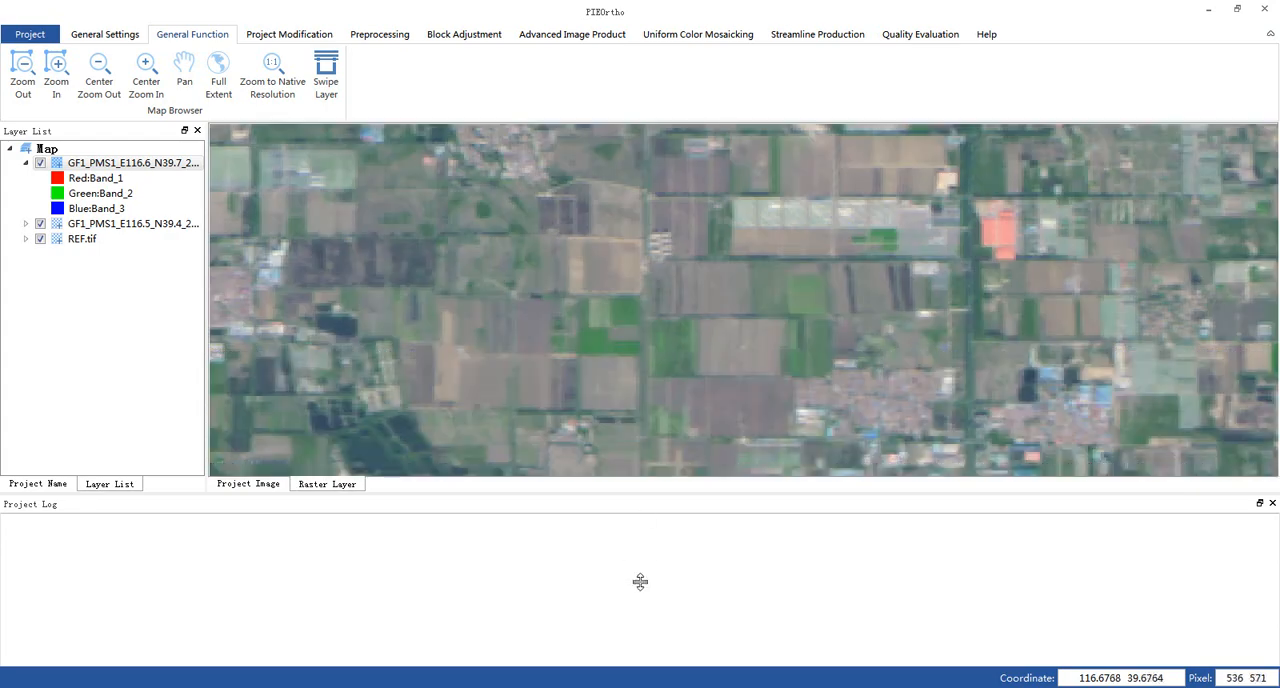